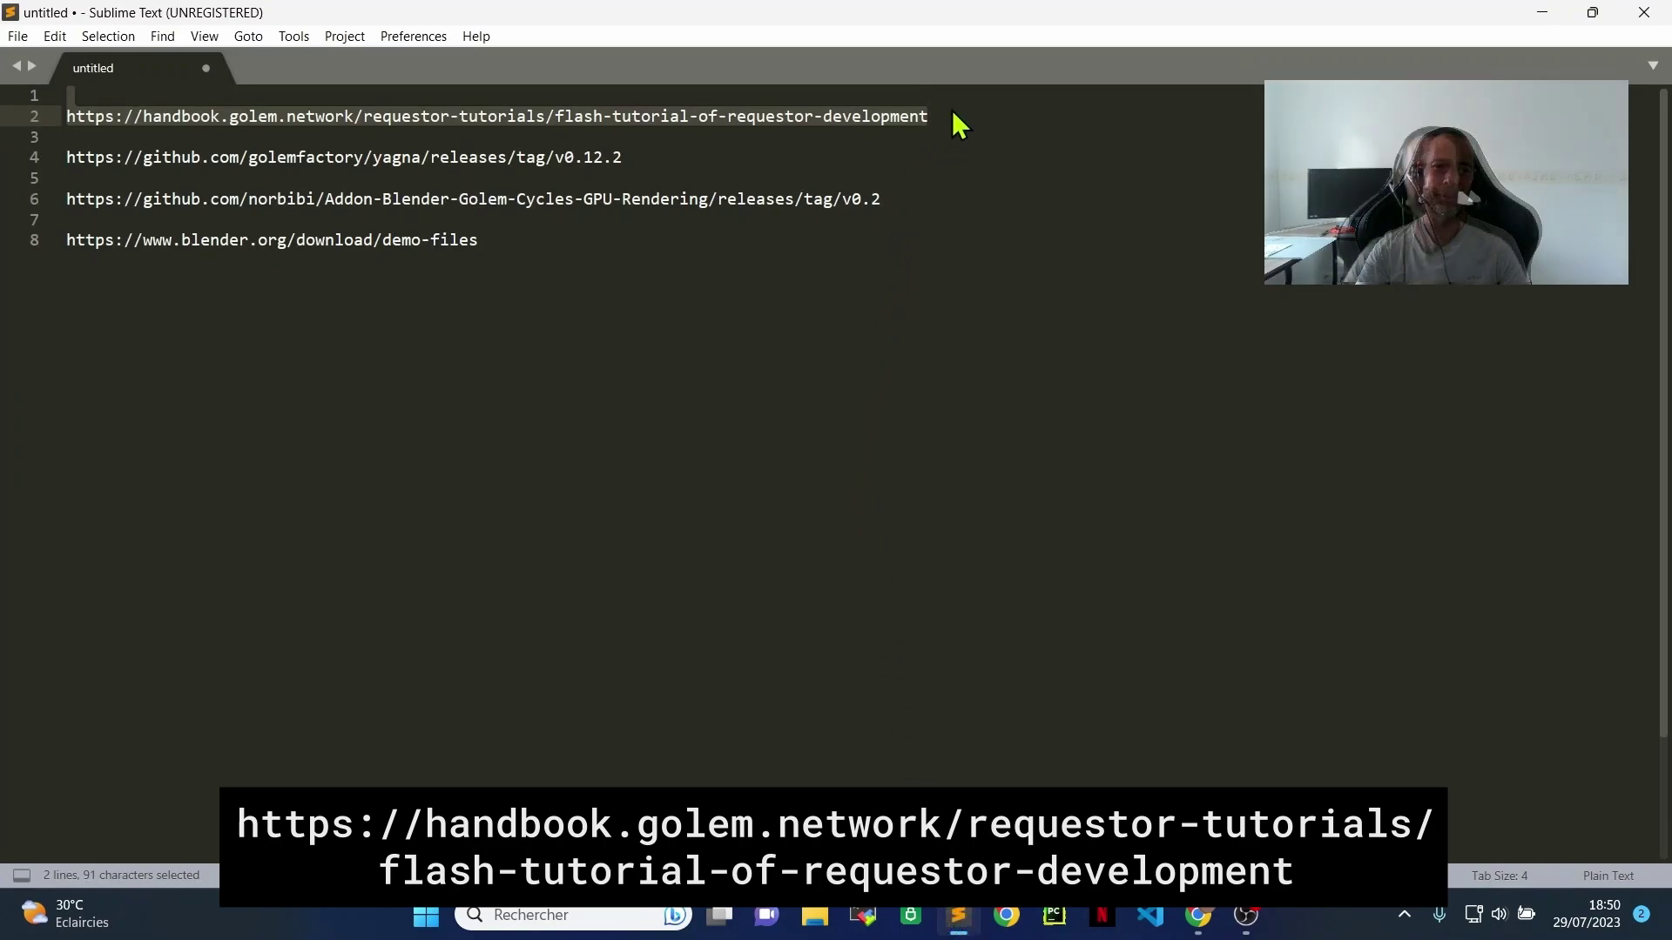
Minimize the Sublime Text note of setup links to reveal the Windows desktop
{"action": "left_click", "coordinate": [1543, 13]}
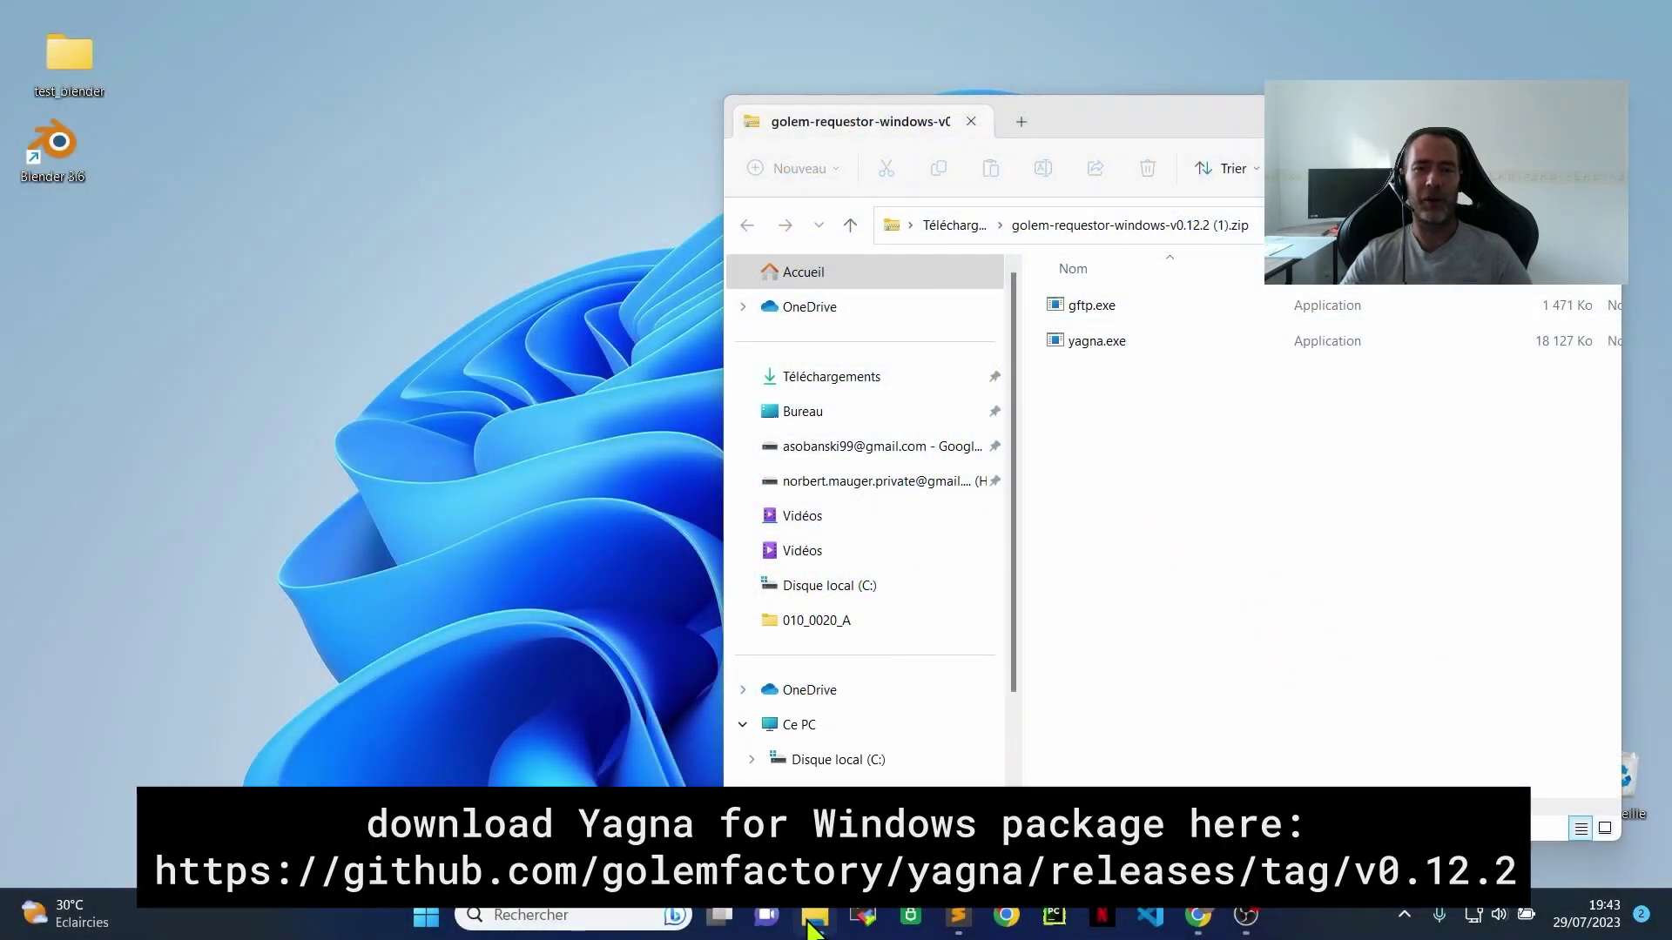
Open a new File Explorer window docked to the left half, showing drive C:
{"action": "right_click", "coordinate": [808, 927]}
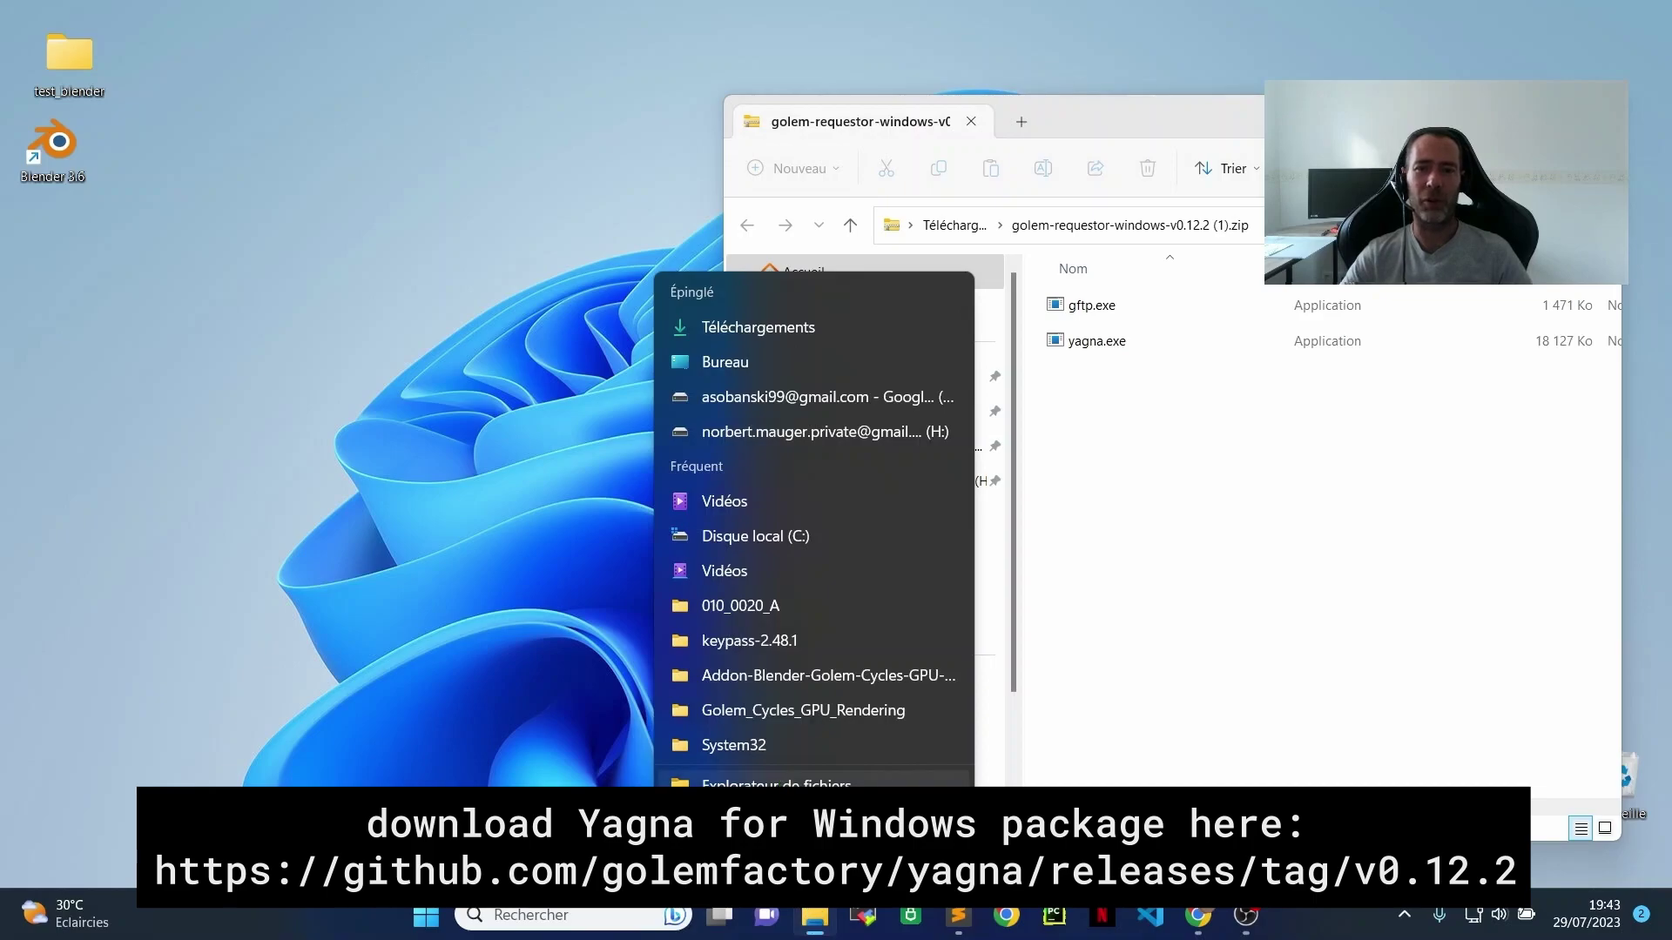
{"action": "left_click", "coordinate": [775, 783]}
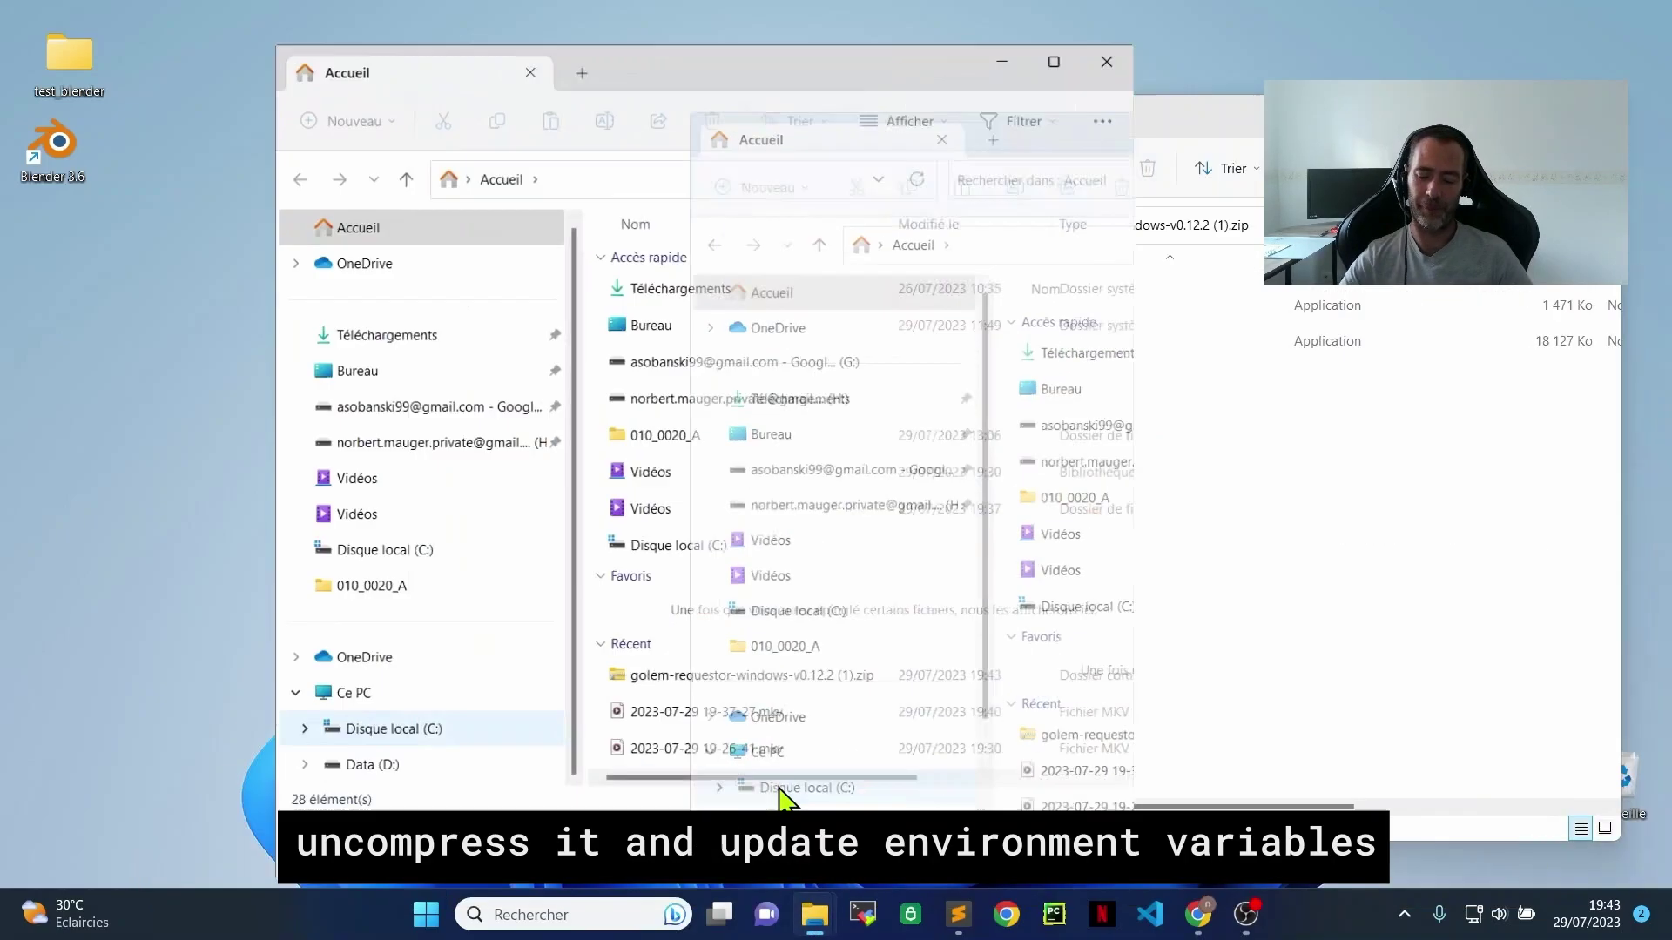
{"action": "key", "text": "super+Left"}
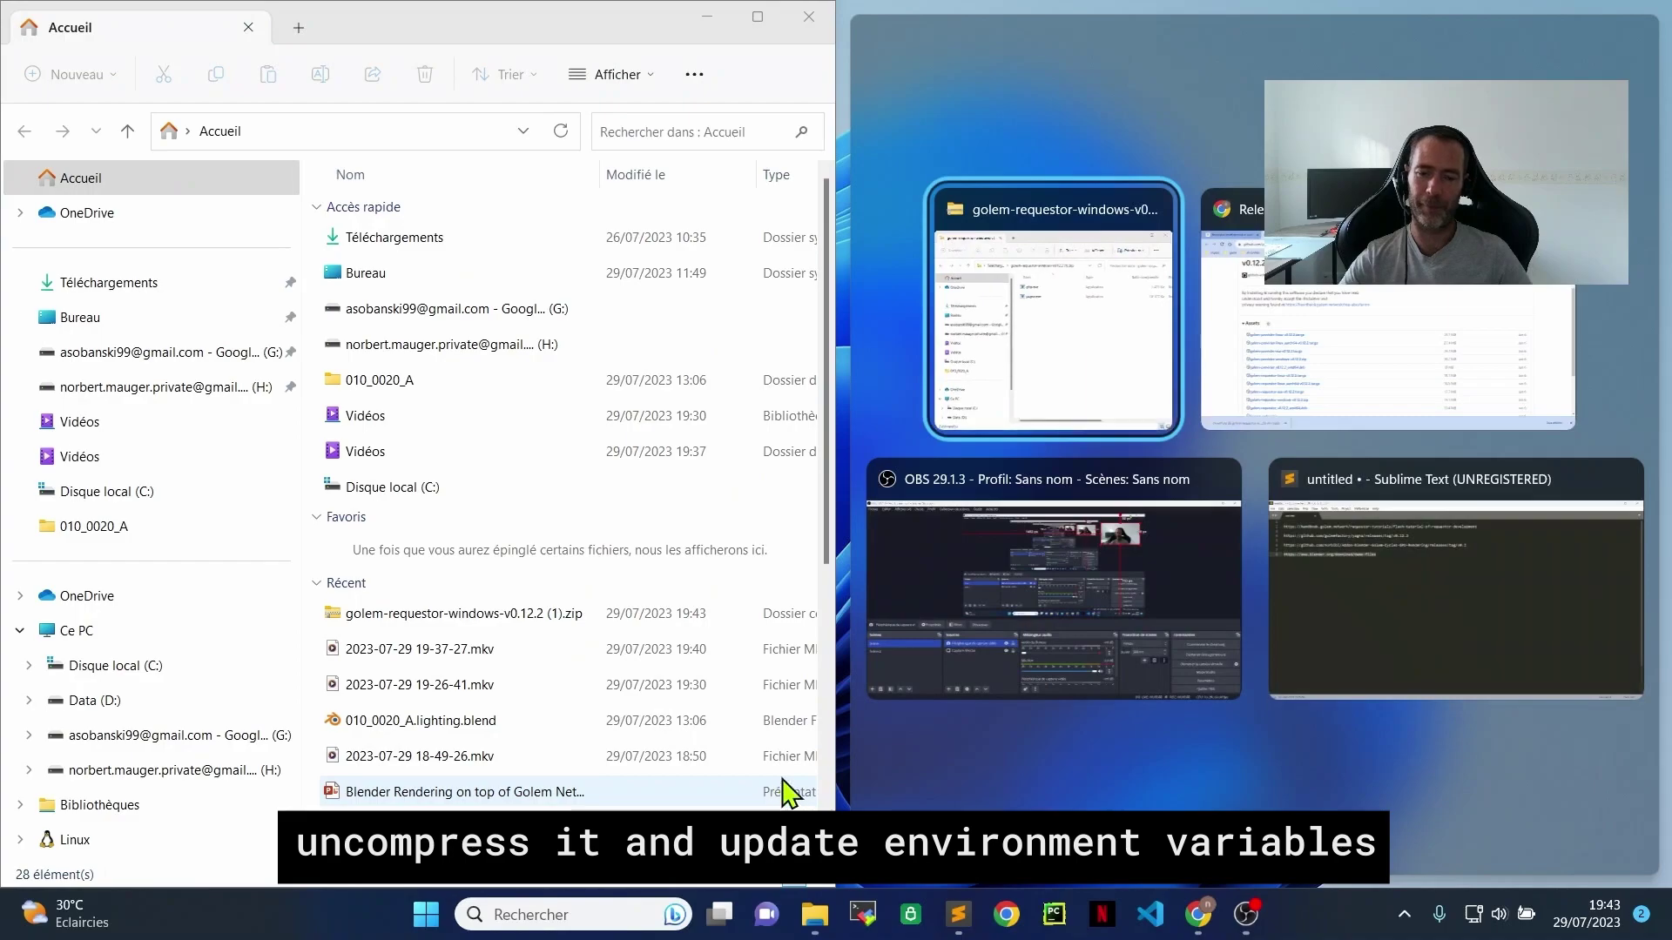
{"action": "double_click", "coordinate": [470, 490]}
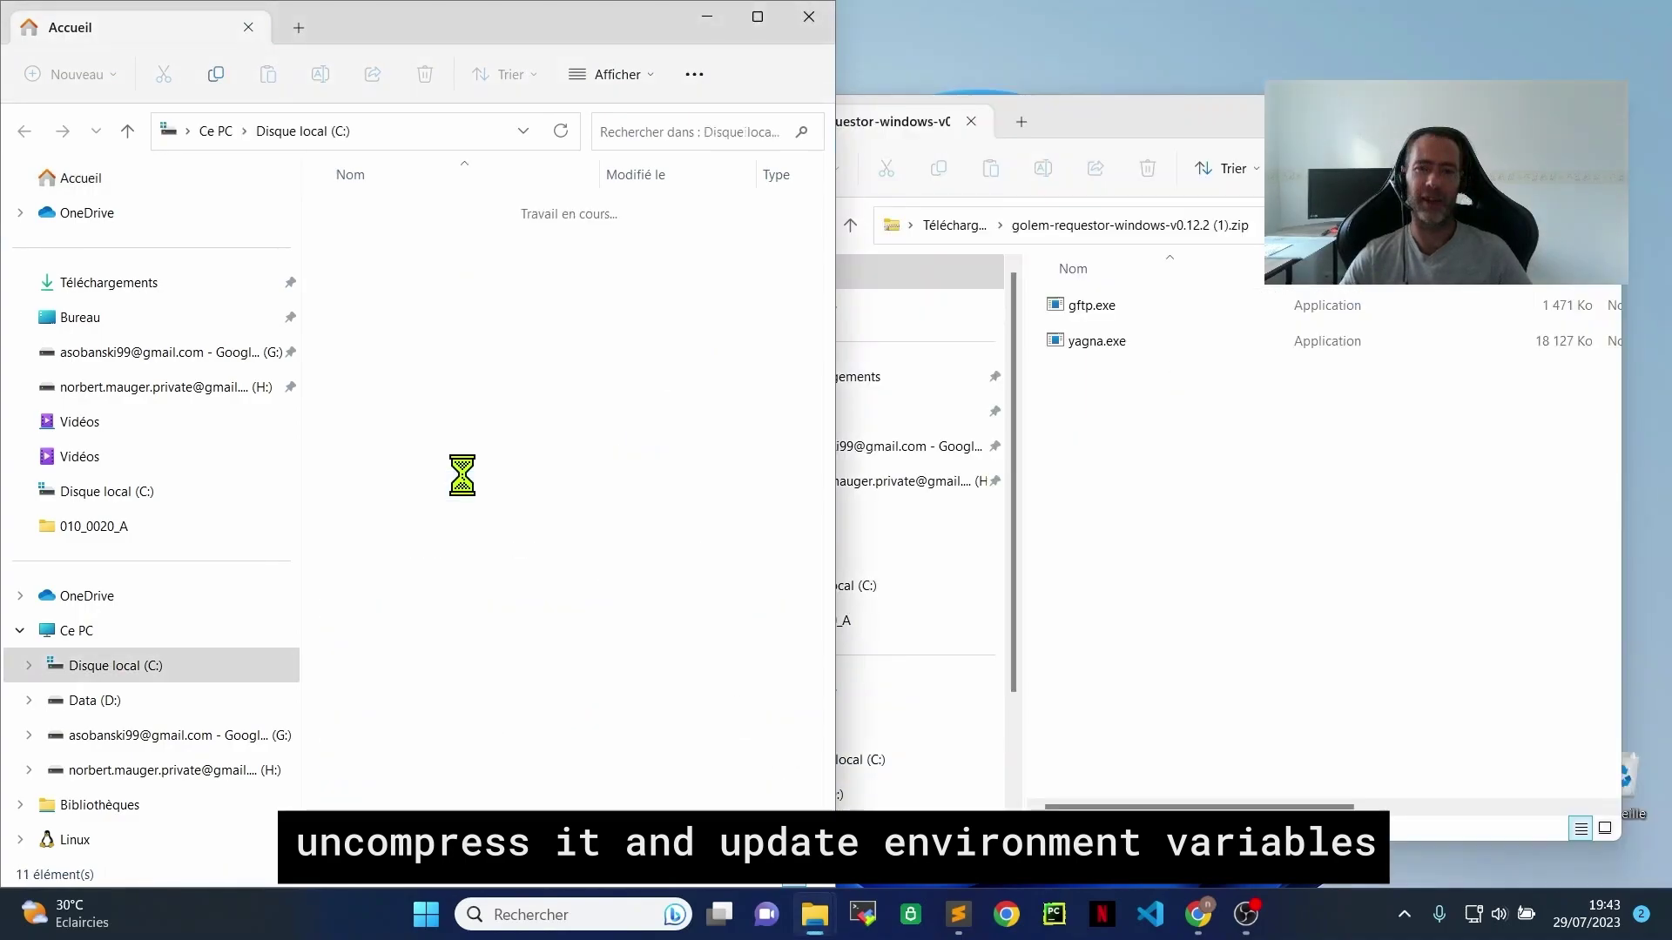
Create a new folder named golem on drive C:
{"action": "right_click", "coordinate": [462, 636]}
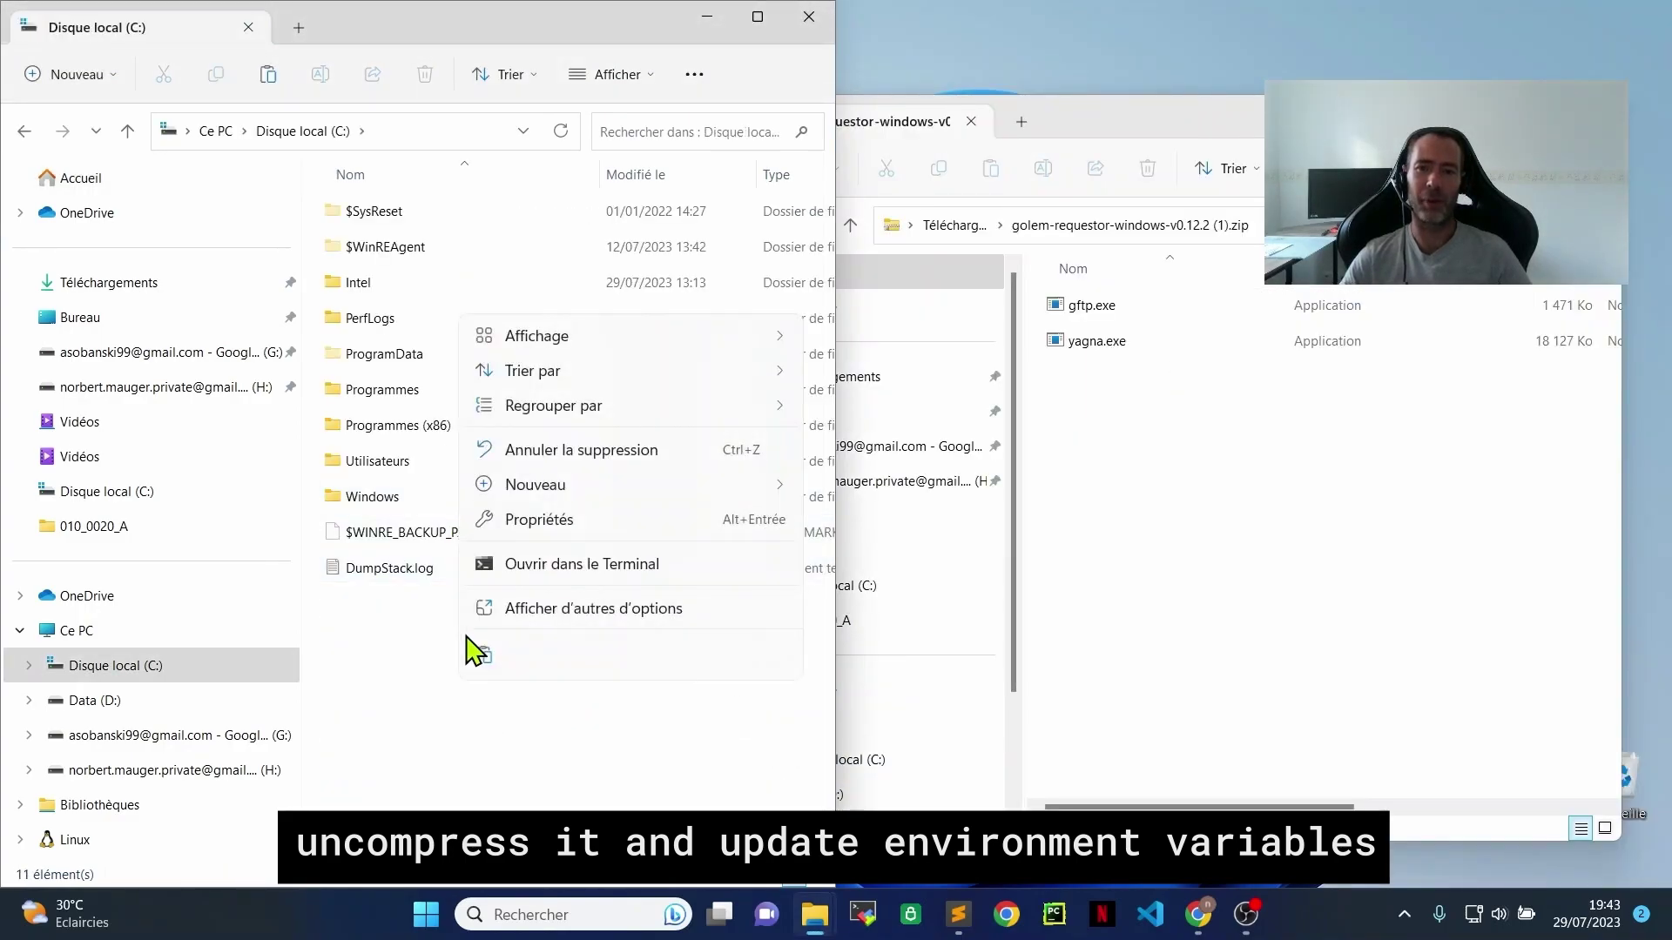
{"action": "mouse_move", "coordinate": [535, 484]}
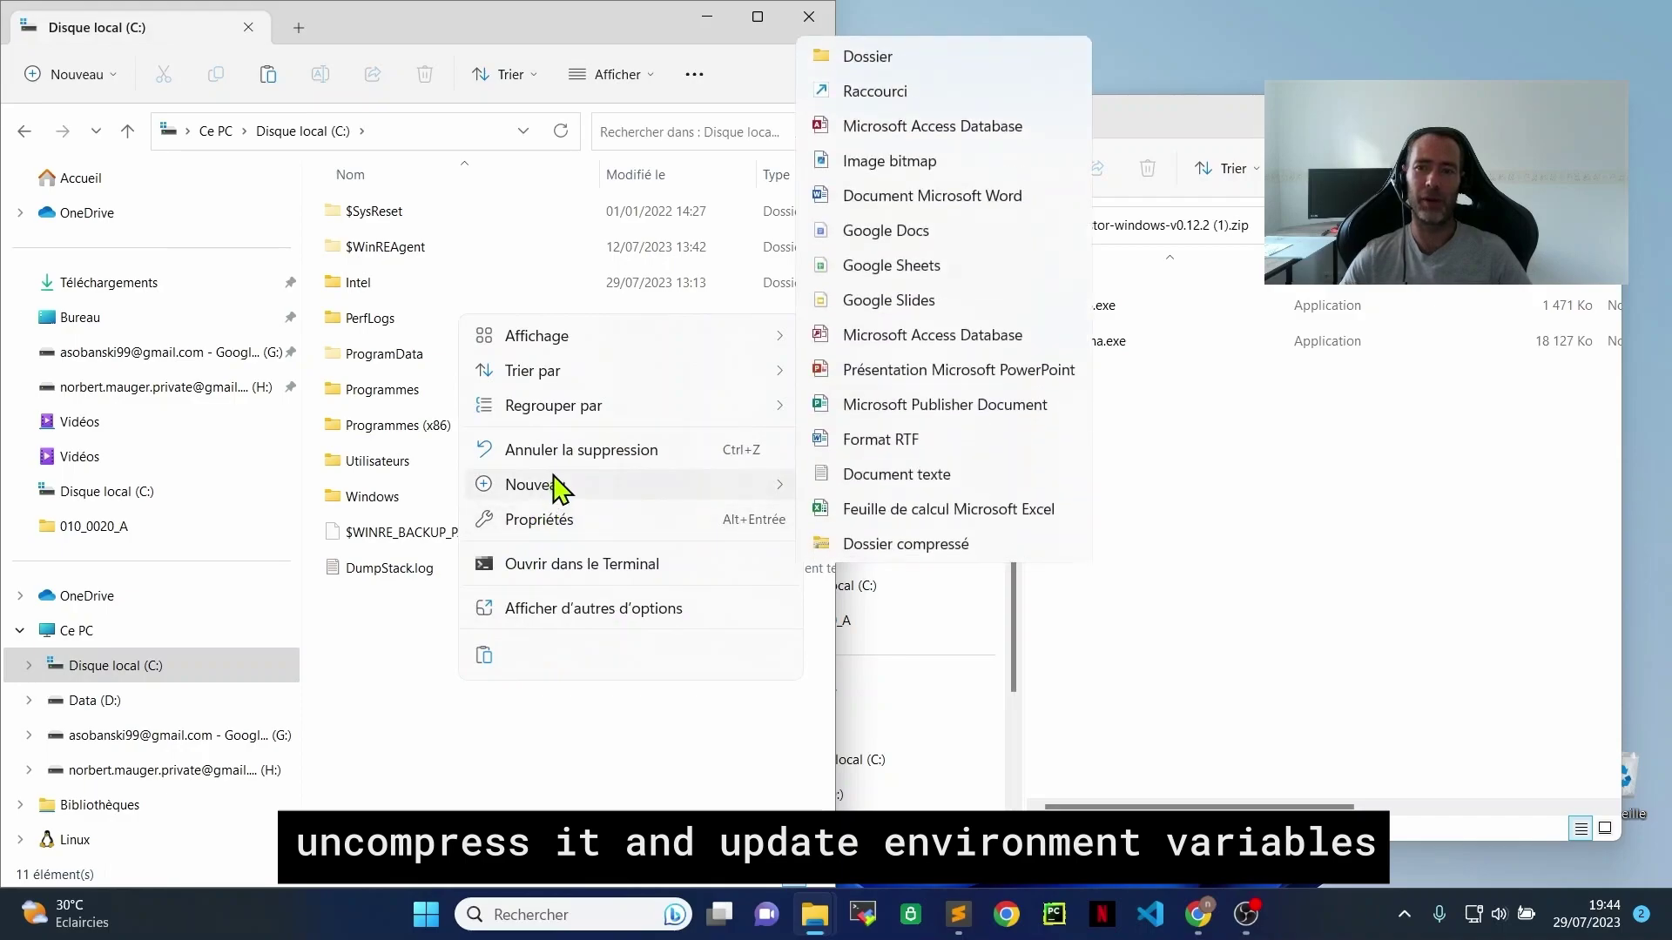
{"action": "left_click", "coordinate": [914, 59]}
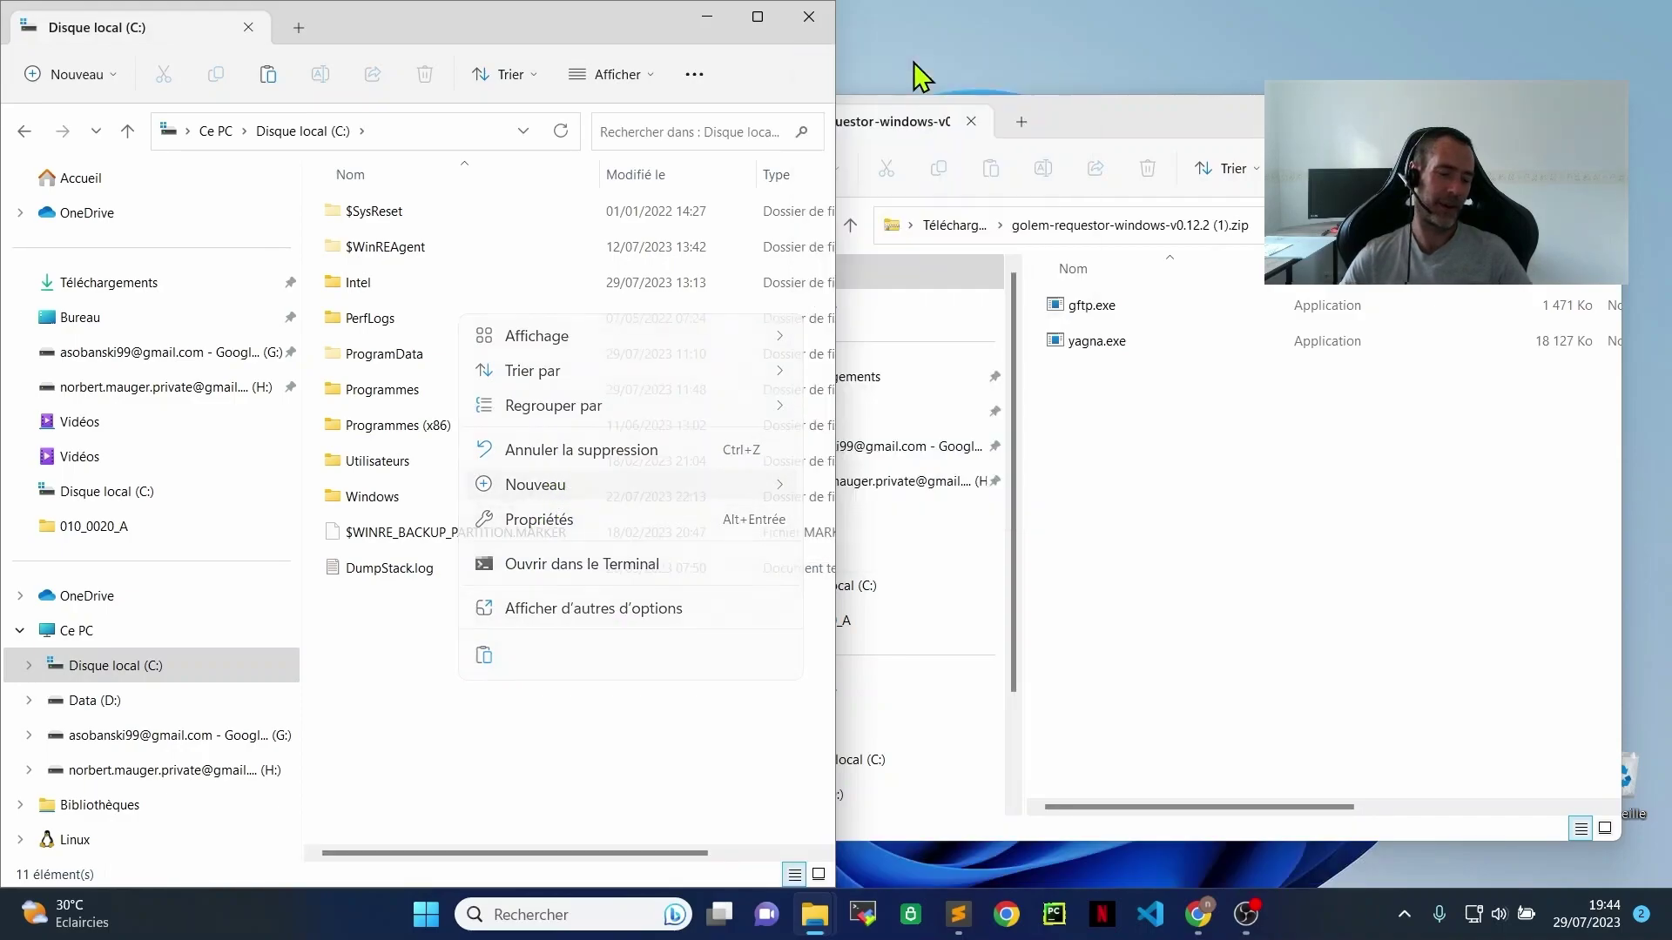
{"action": "type", "text": "gol"}
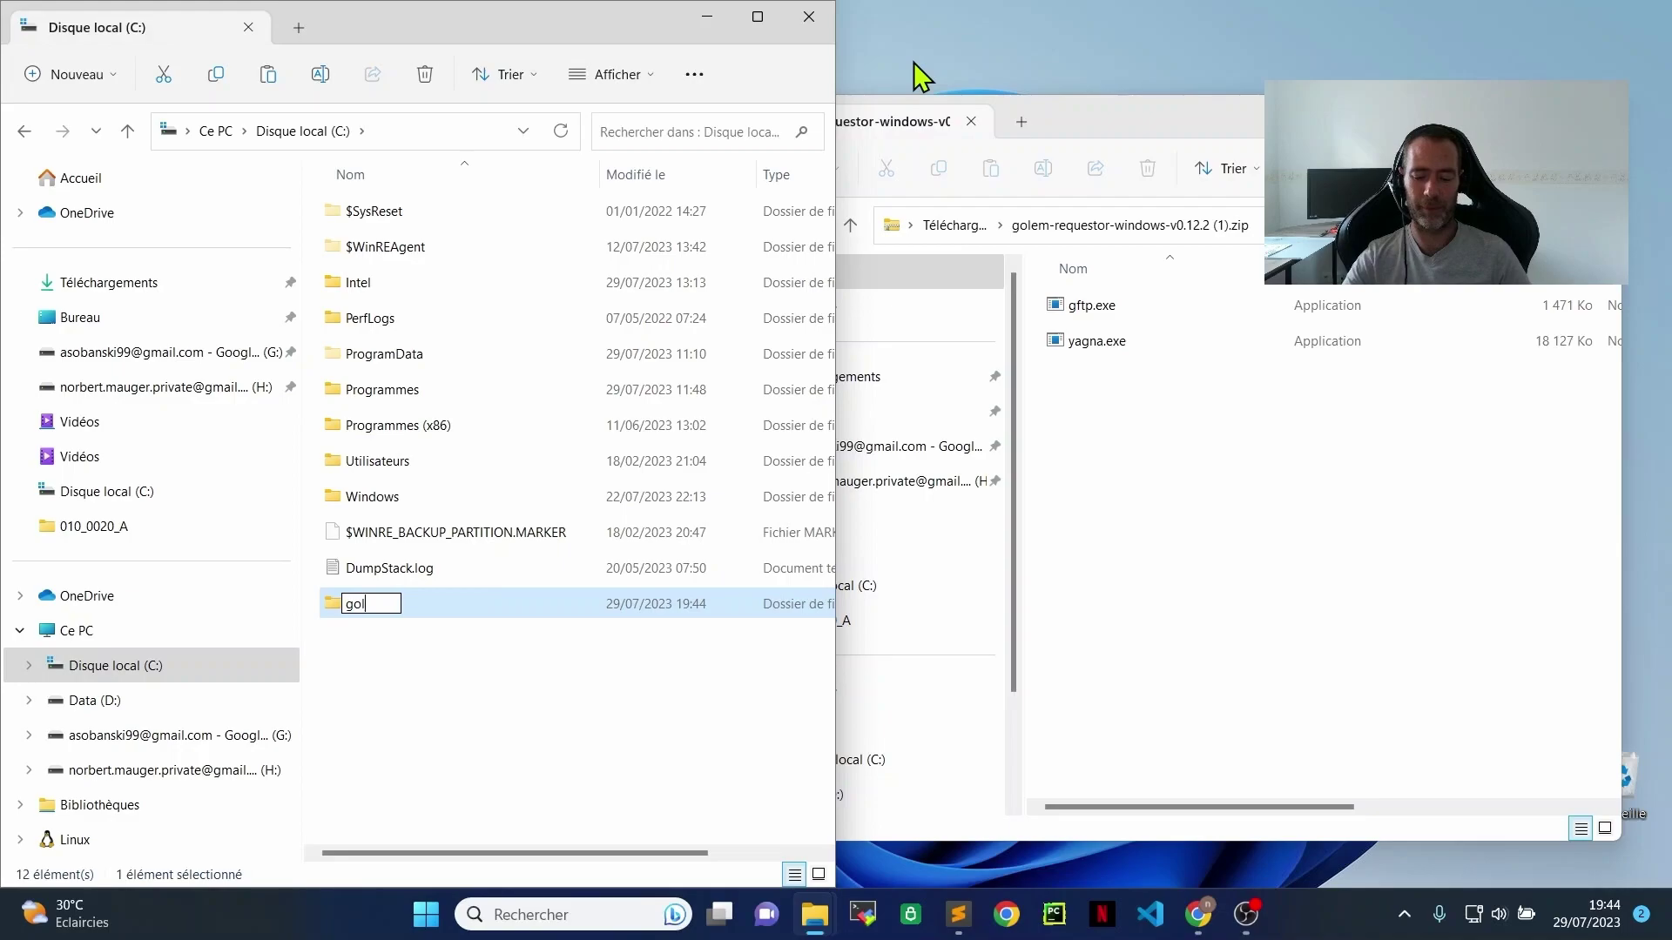
{"action": "key", "text": "Return"}
{"action": "key", "text": "Return"}
Copy gftp.exe and yagna.exe from the zip into C:\golem and close that window
{"action": "left_click", "coordinate": [1091, 305]}
{"action": "left_click", "coordinate": [1096, 340], "text": "shift"}
{"action": "left_click_drag", "start_coordinate": [1099, 344], "coordinate": [568, 391]}
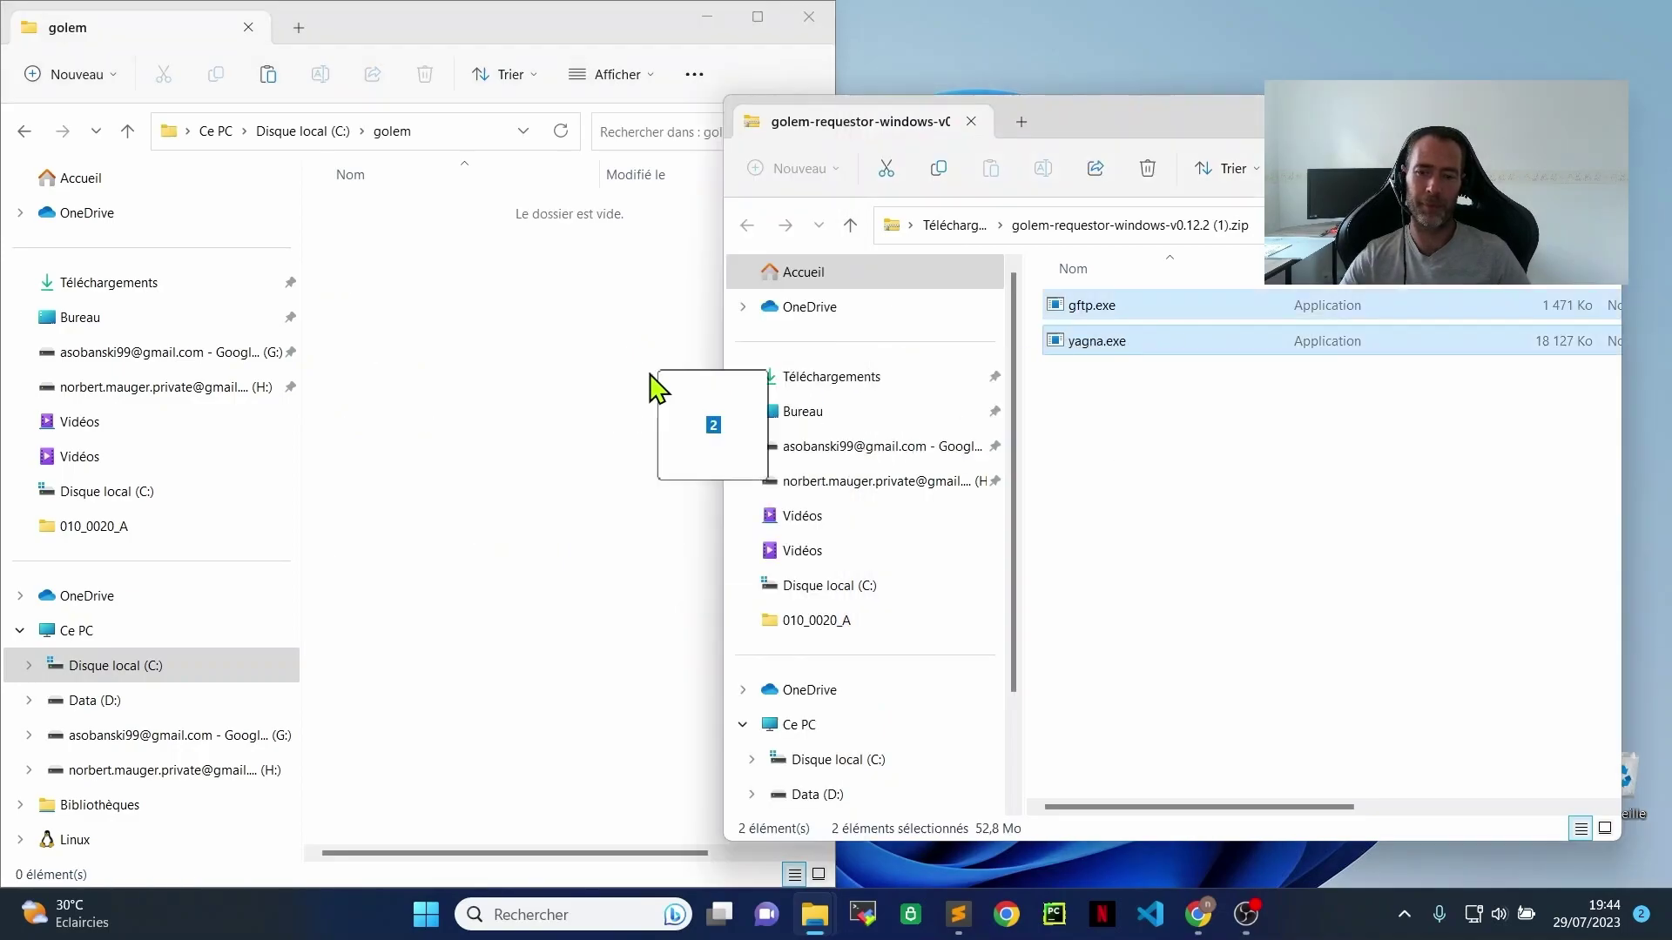
{"action": "left_click", "coordinate": [809, 17]}
Close the zip window and open the Environment Variables dialog via an 'env' search
{"action": "key", "text": "alt+F4"}
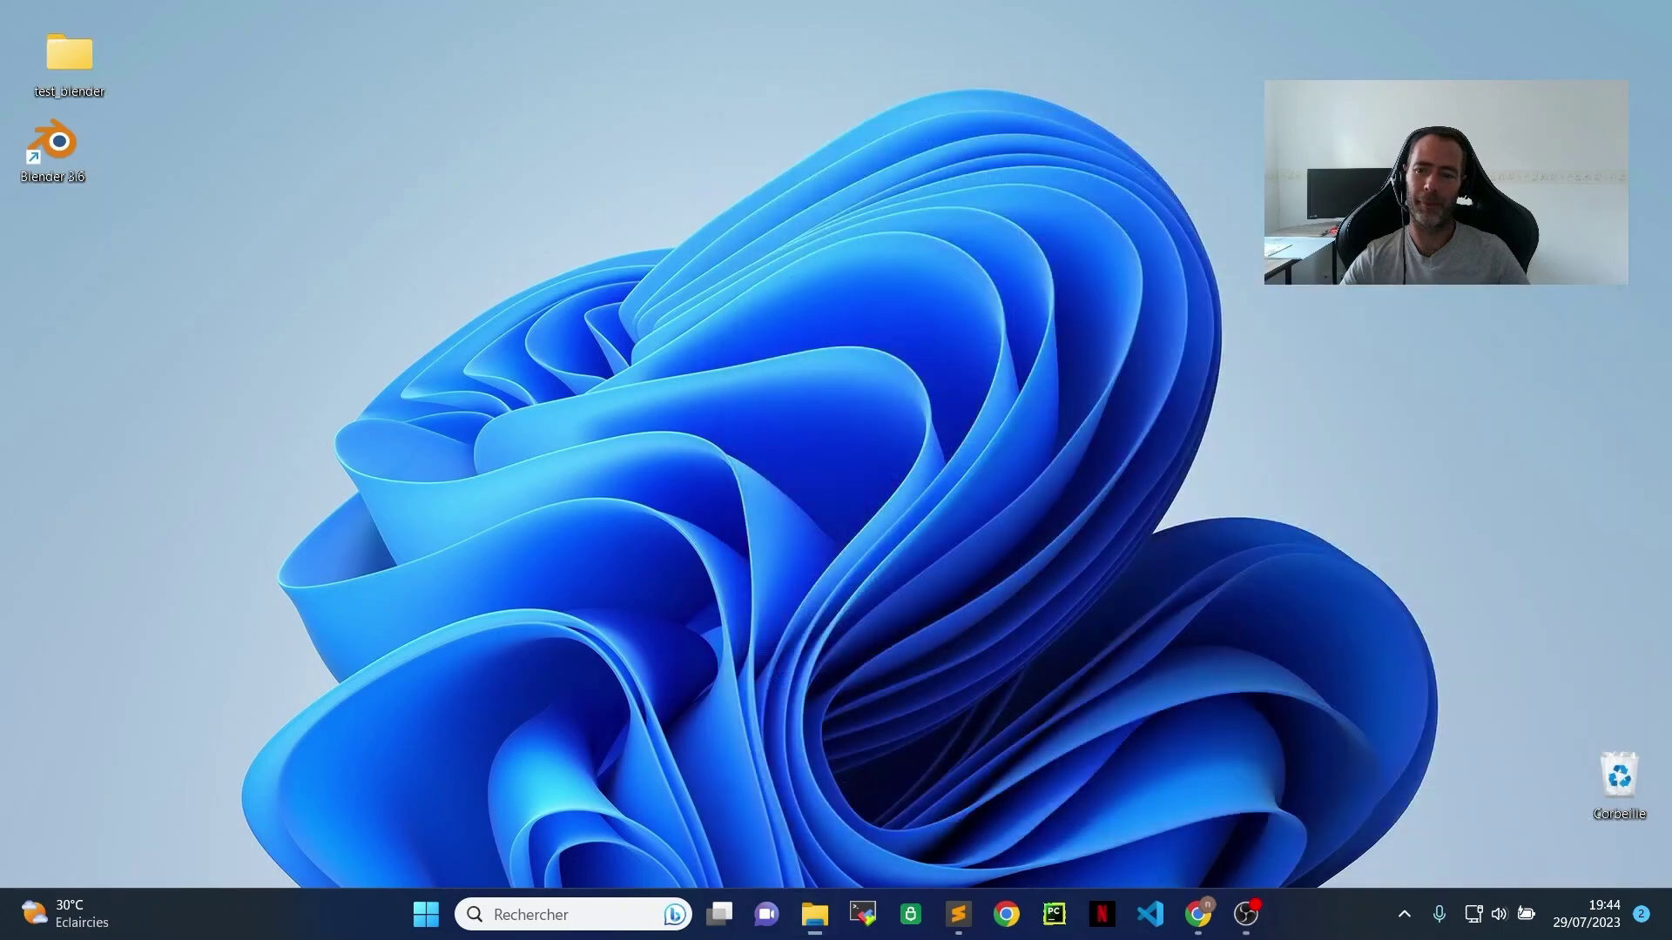
{"action": "key", "text": "super"}
{"action": "type", "text": "env"}
{"action": "left_click", "coordinate": [679, 261]}
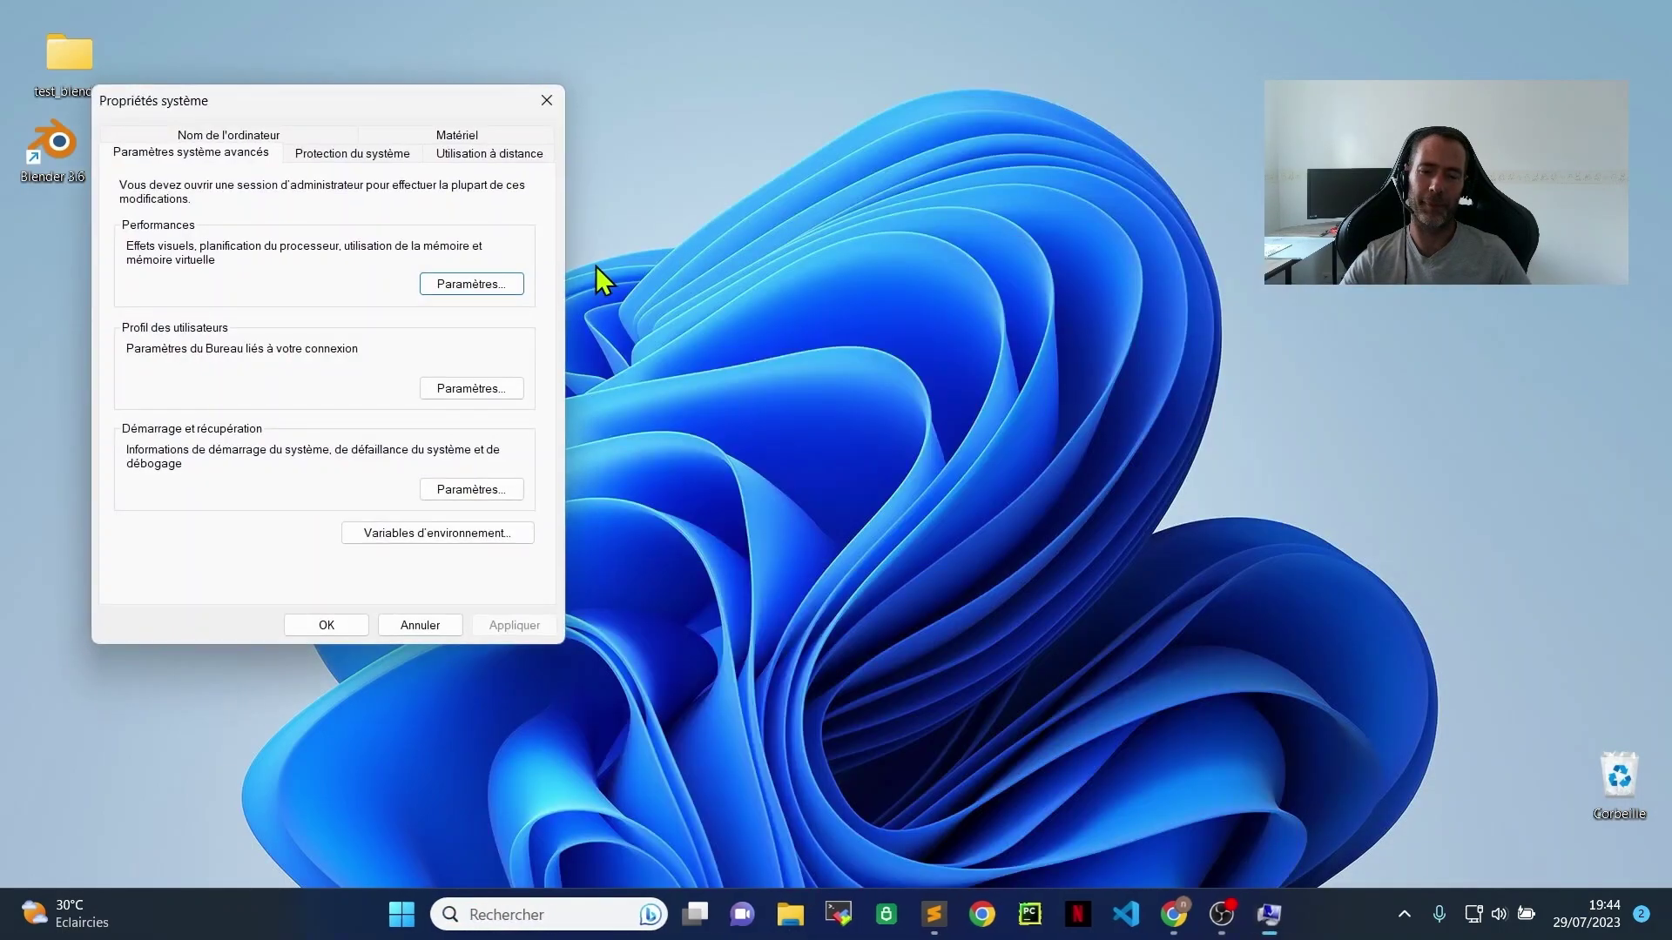
{"action": "left_click", "coordinate": [457, 535]}
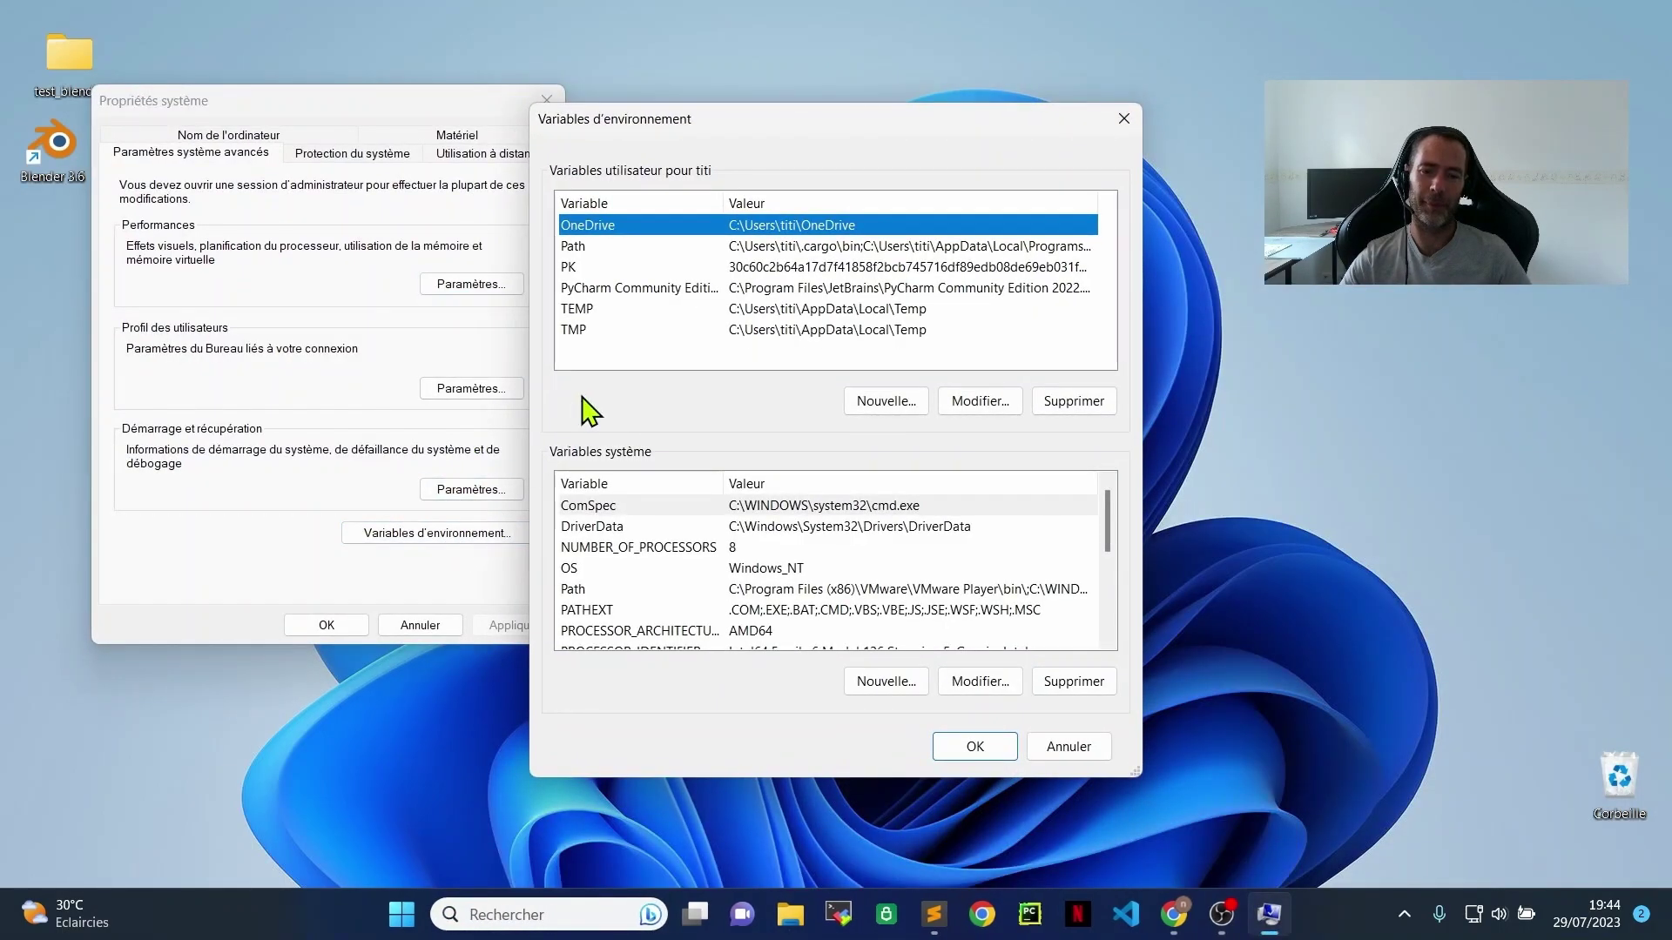
Add C:\golem as a new entry in the user Path variable
{"action": "left_click", "coordinate": [629, 248]}
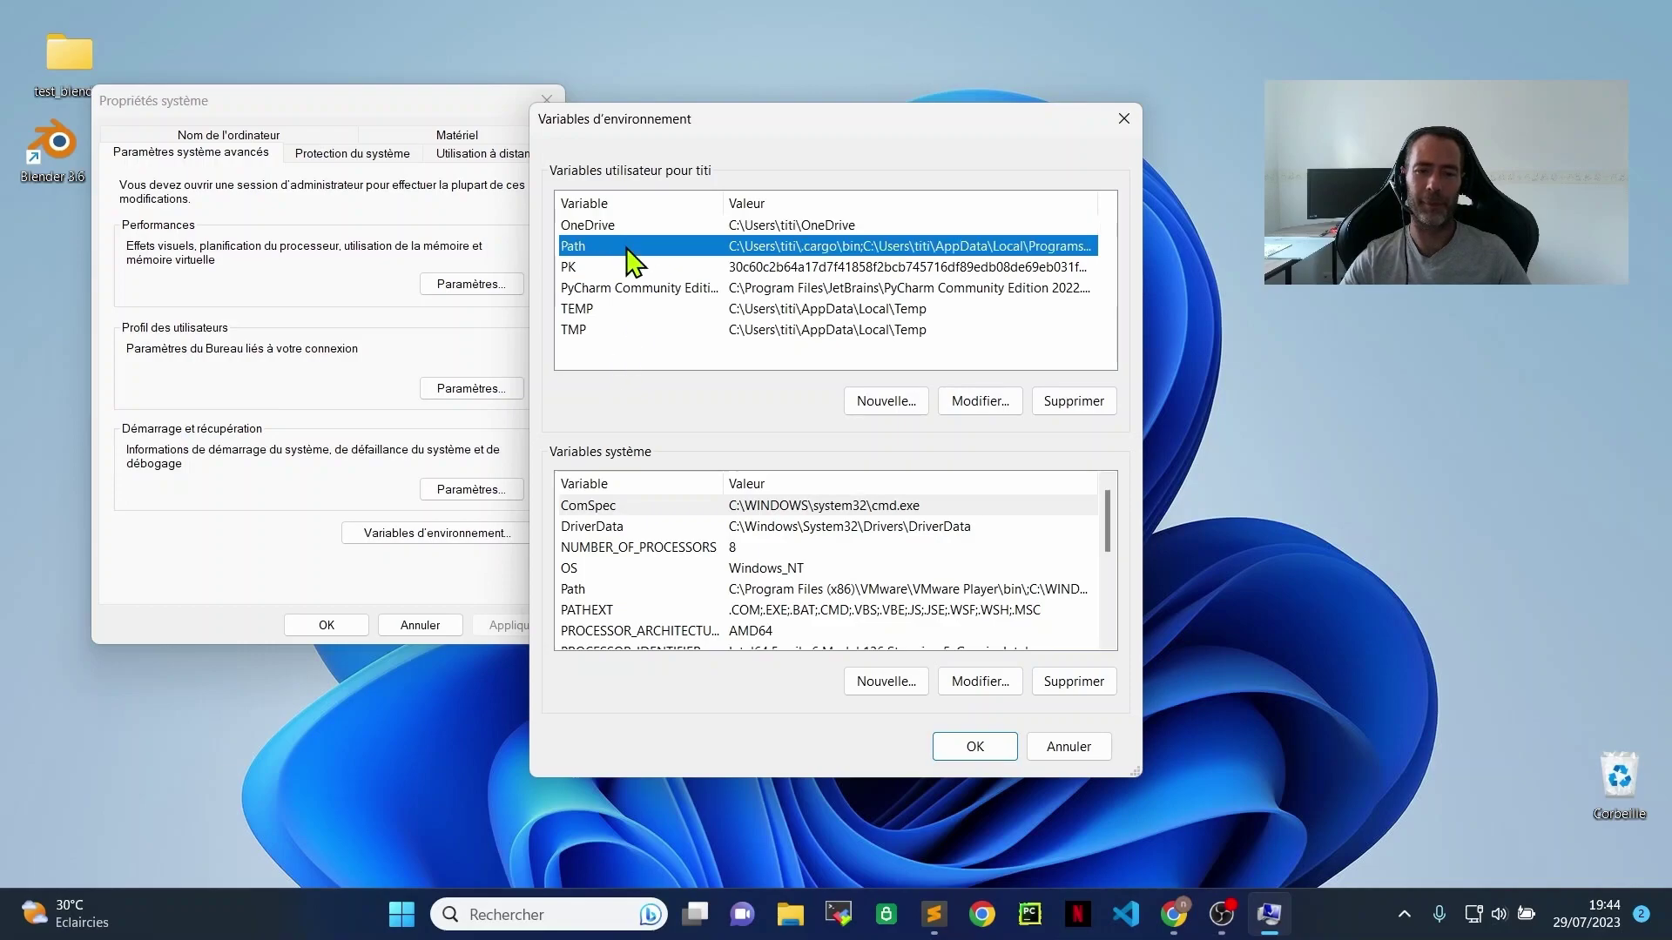
{"action": "left_click", "coordinate": [966, 402]}
{"action": "left_click", "coordinate": [1028, 224]}
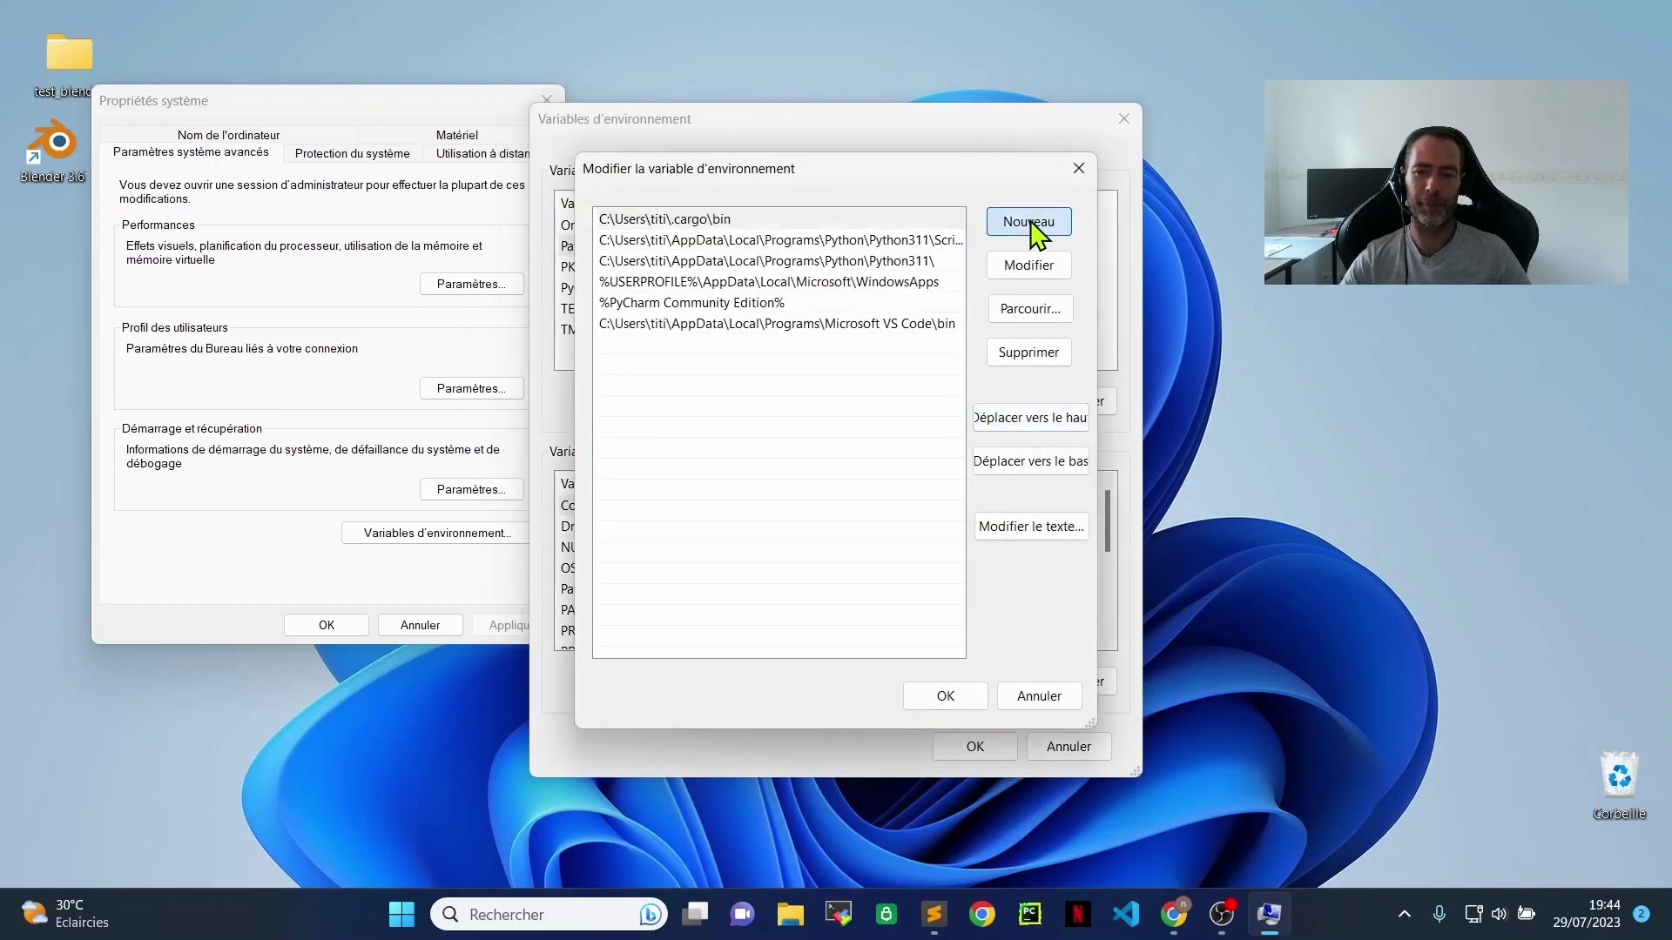
{"action": "left_click", "coordinate": [1028, 310]}
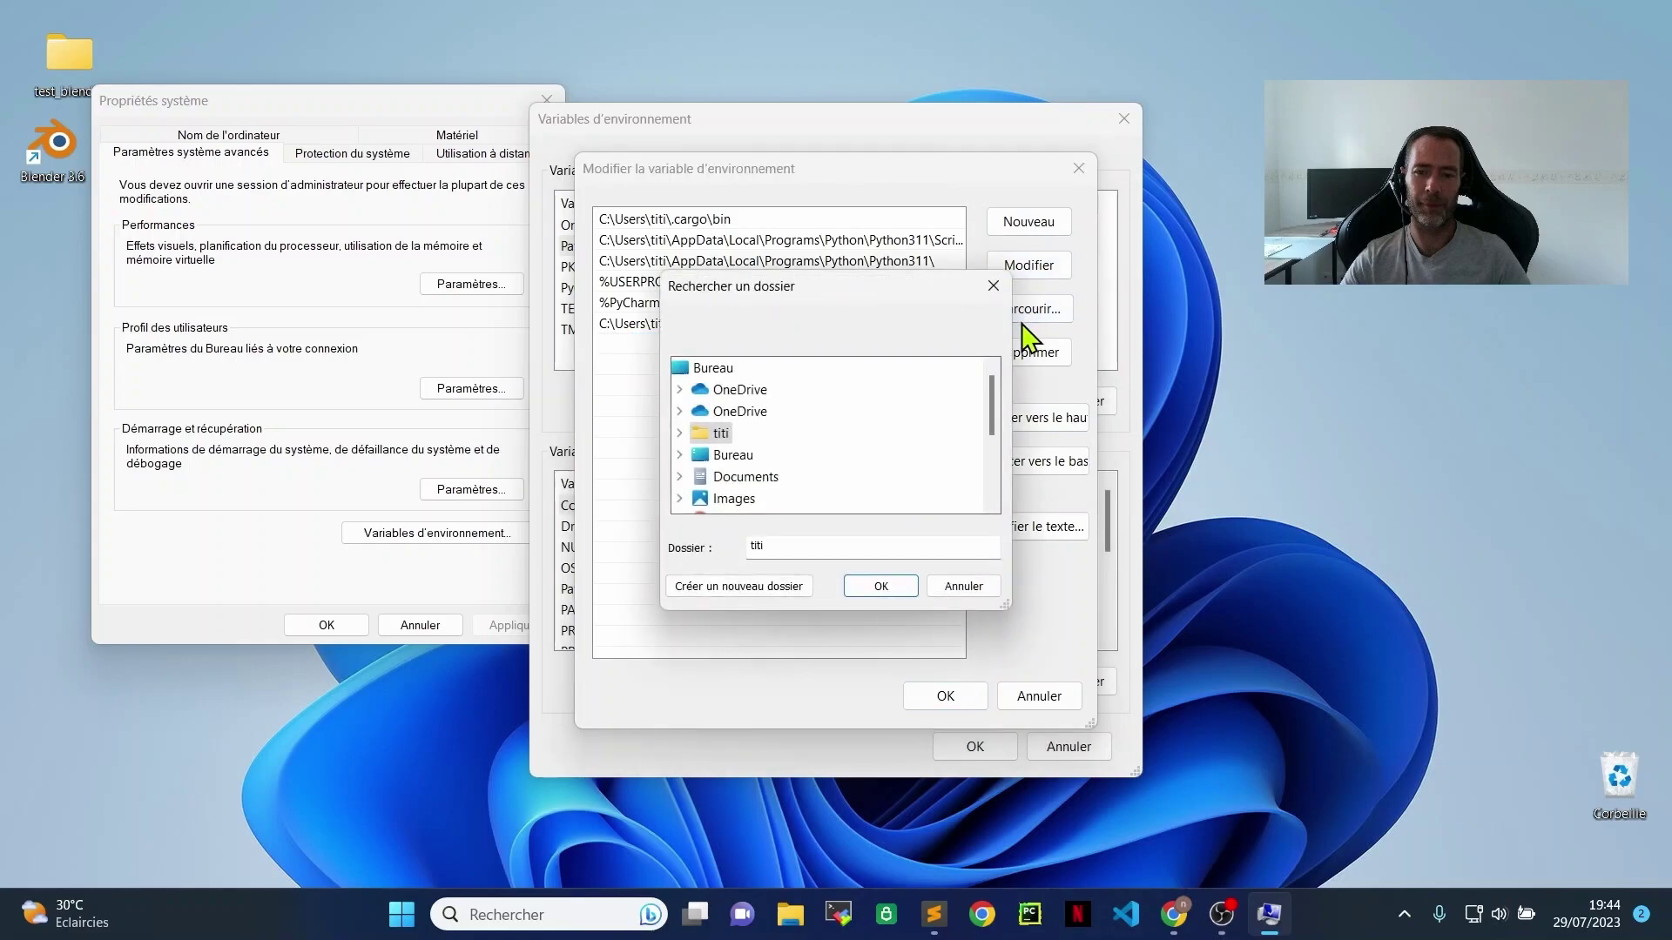
{"action": "scroll", "coordinate": [870, 418], "scroll_direction": "down", "scroll_amount": 3}
{"action": "left_click", "coordinate": [740, 436]}
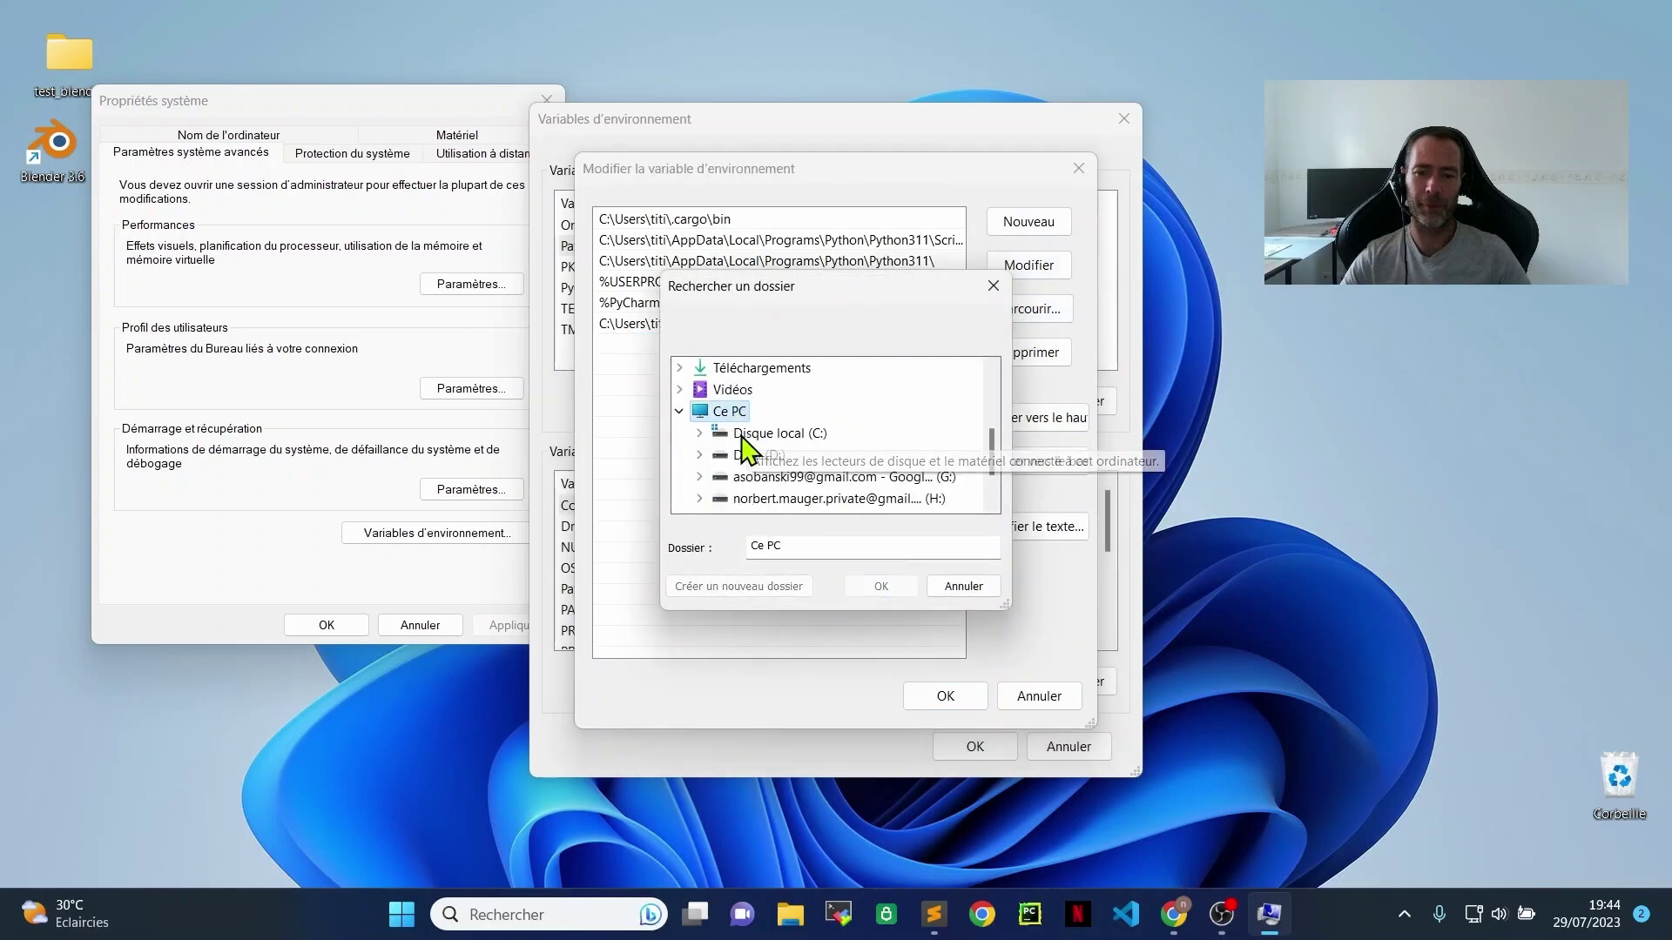
{"action": "double_click", "coordinate": [762, 435]}
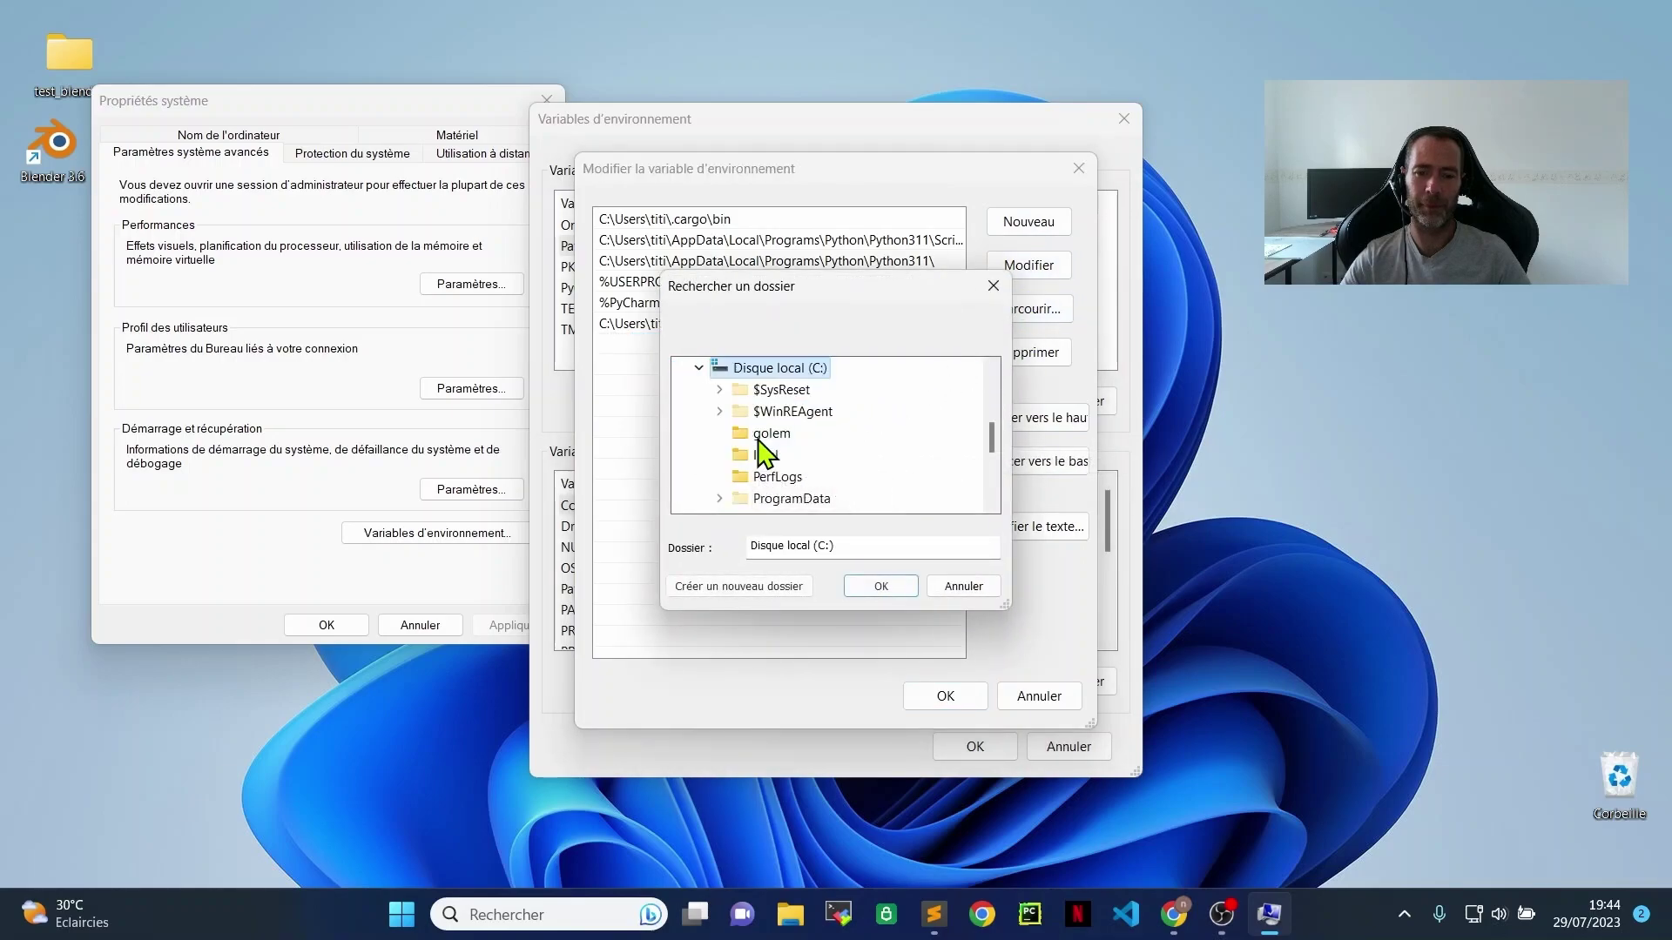
{"action": "left_click", "coordinate": [768, 436]}
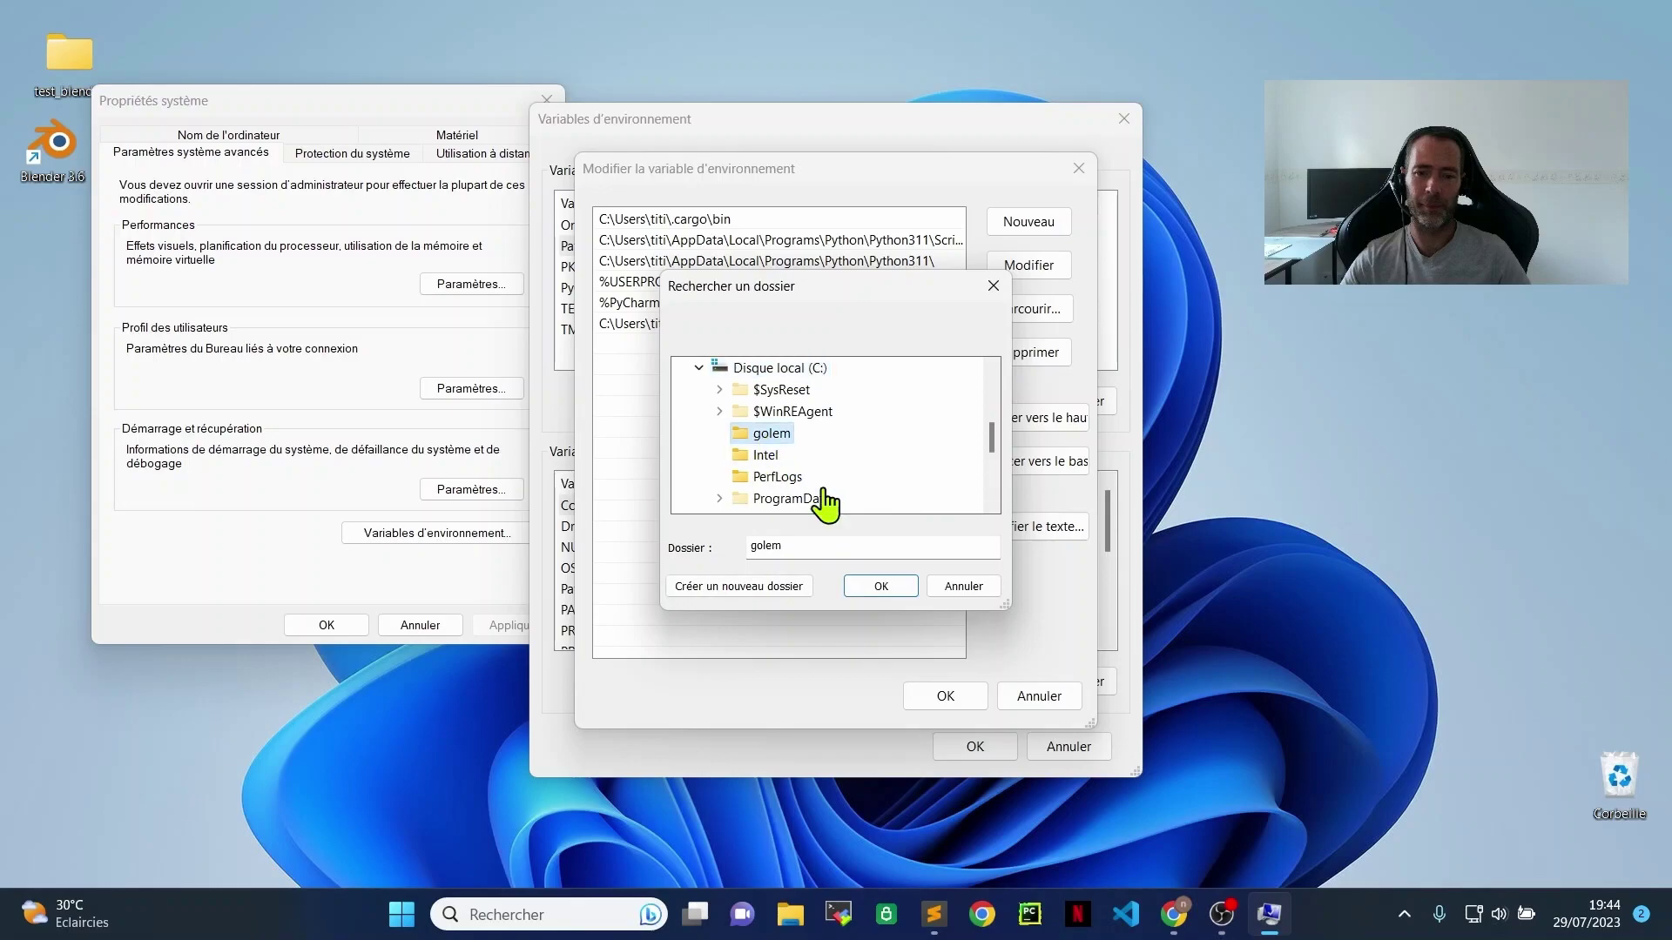
{"action": "left_click", "coordinate": [881, 588]}
Confirm the Path edits with OK and close System Properties
{"action": "left_click", "coordinate": [940, 697]}
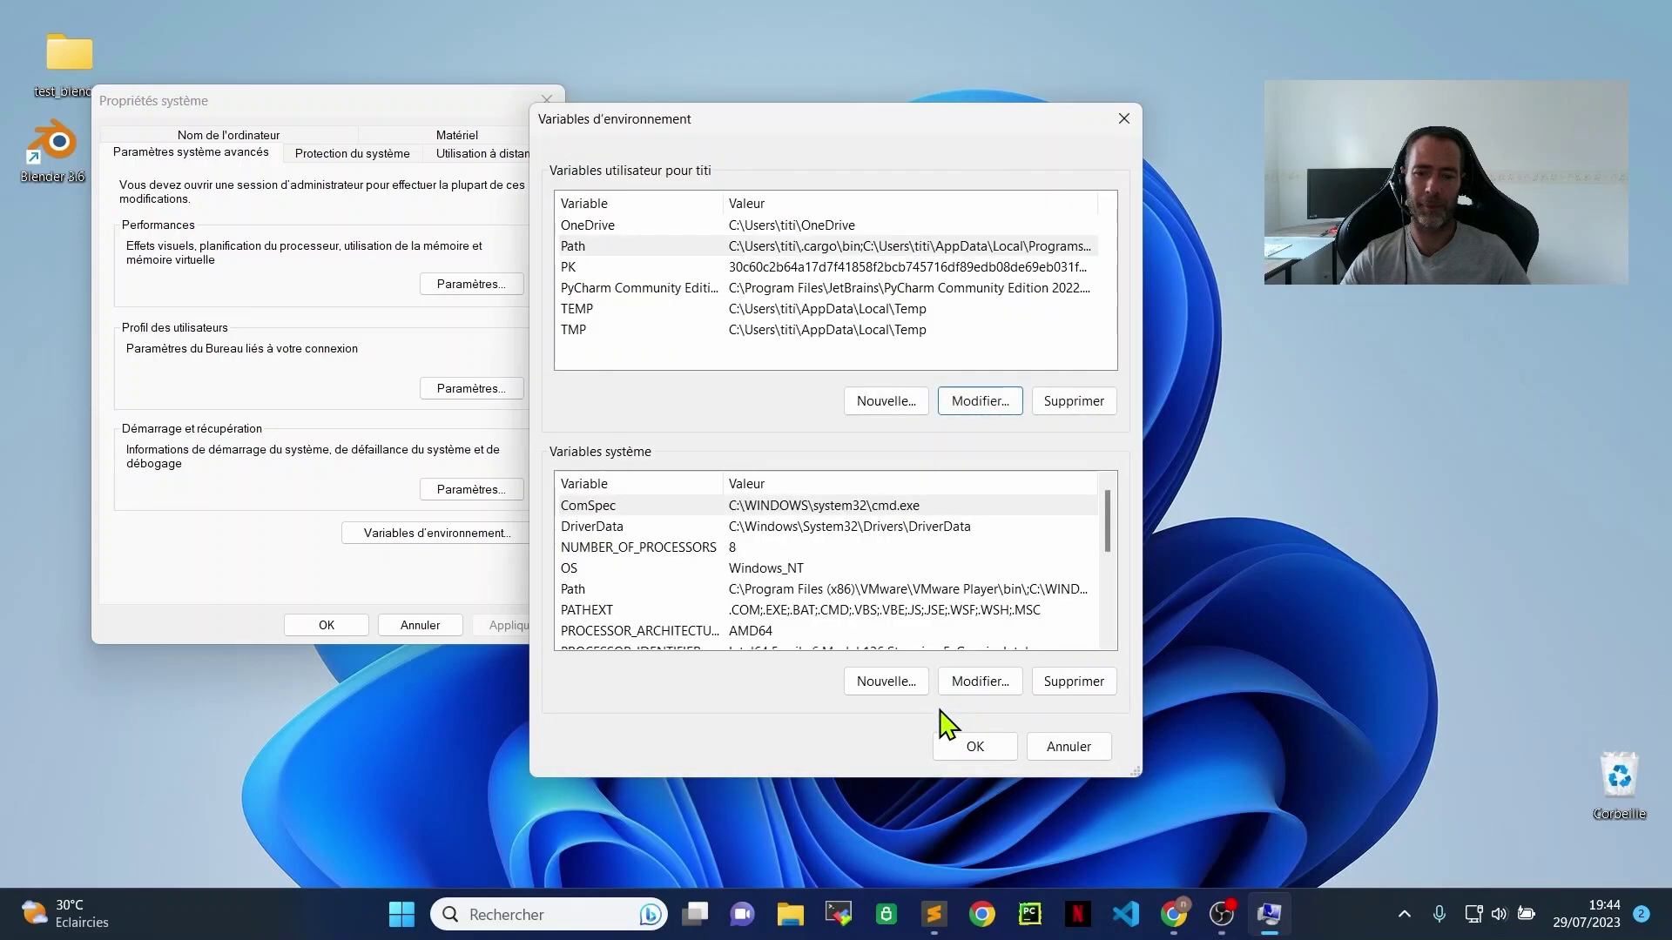
{"action": "left_click", "coordinate": [973, 748]}
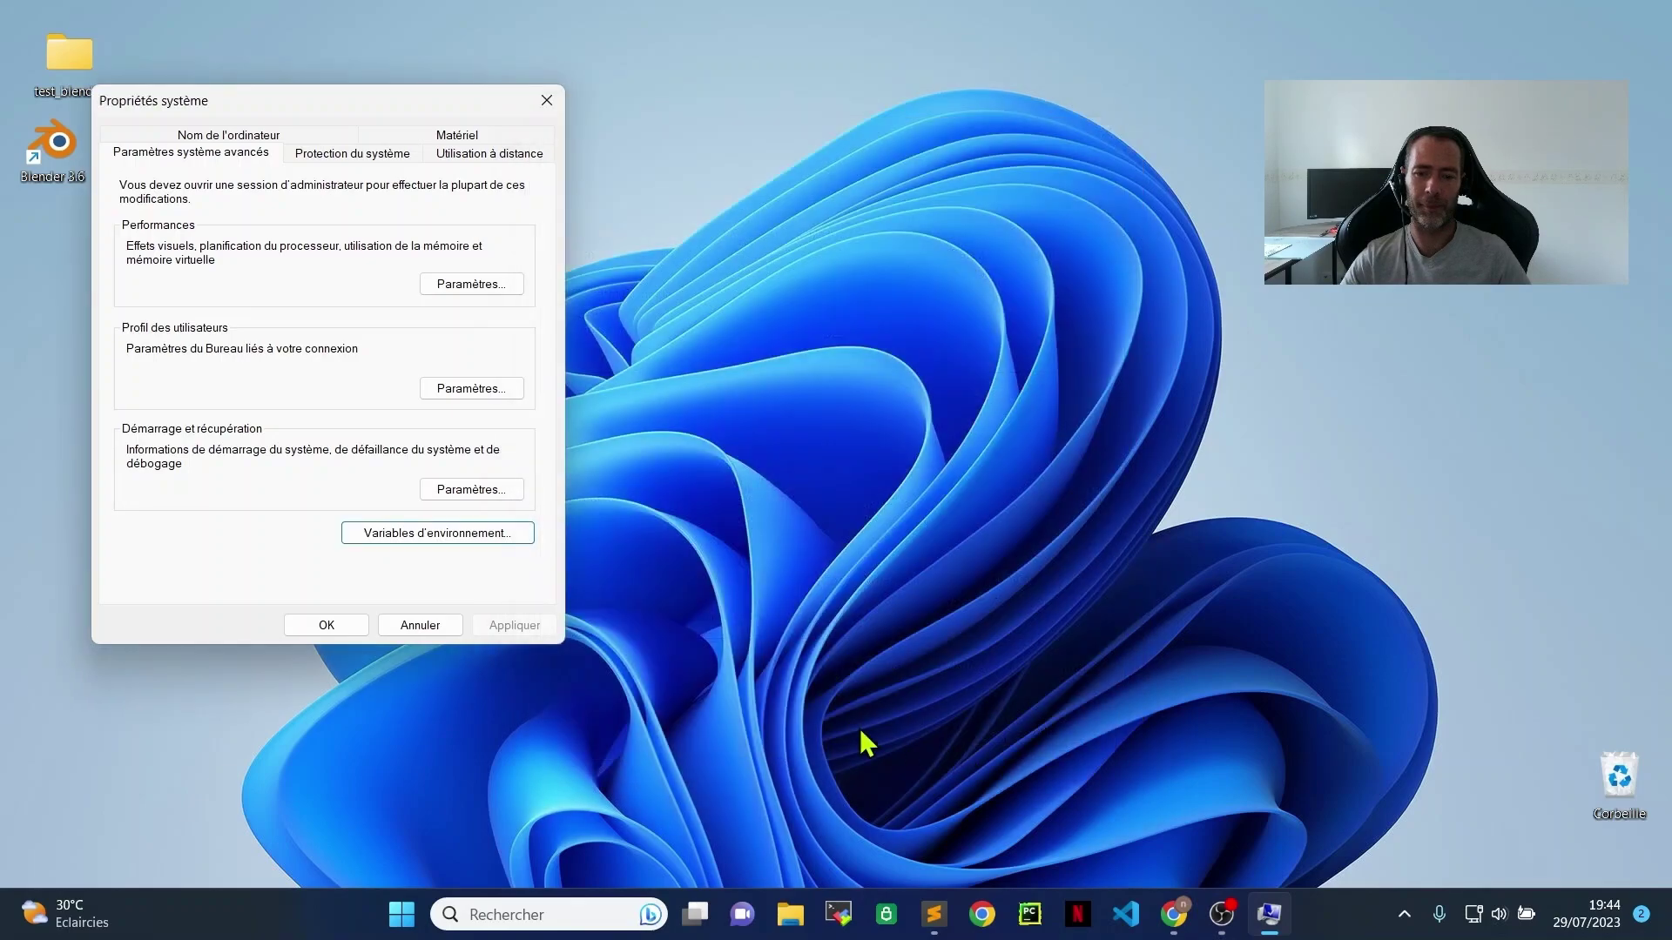
{"action": "left_click", "coordinate": [336, 624]}
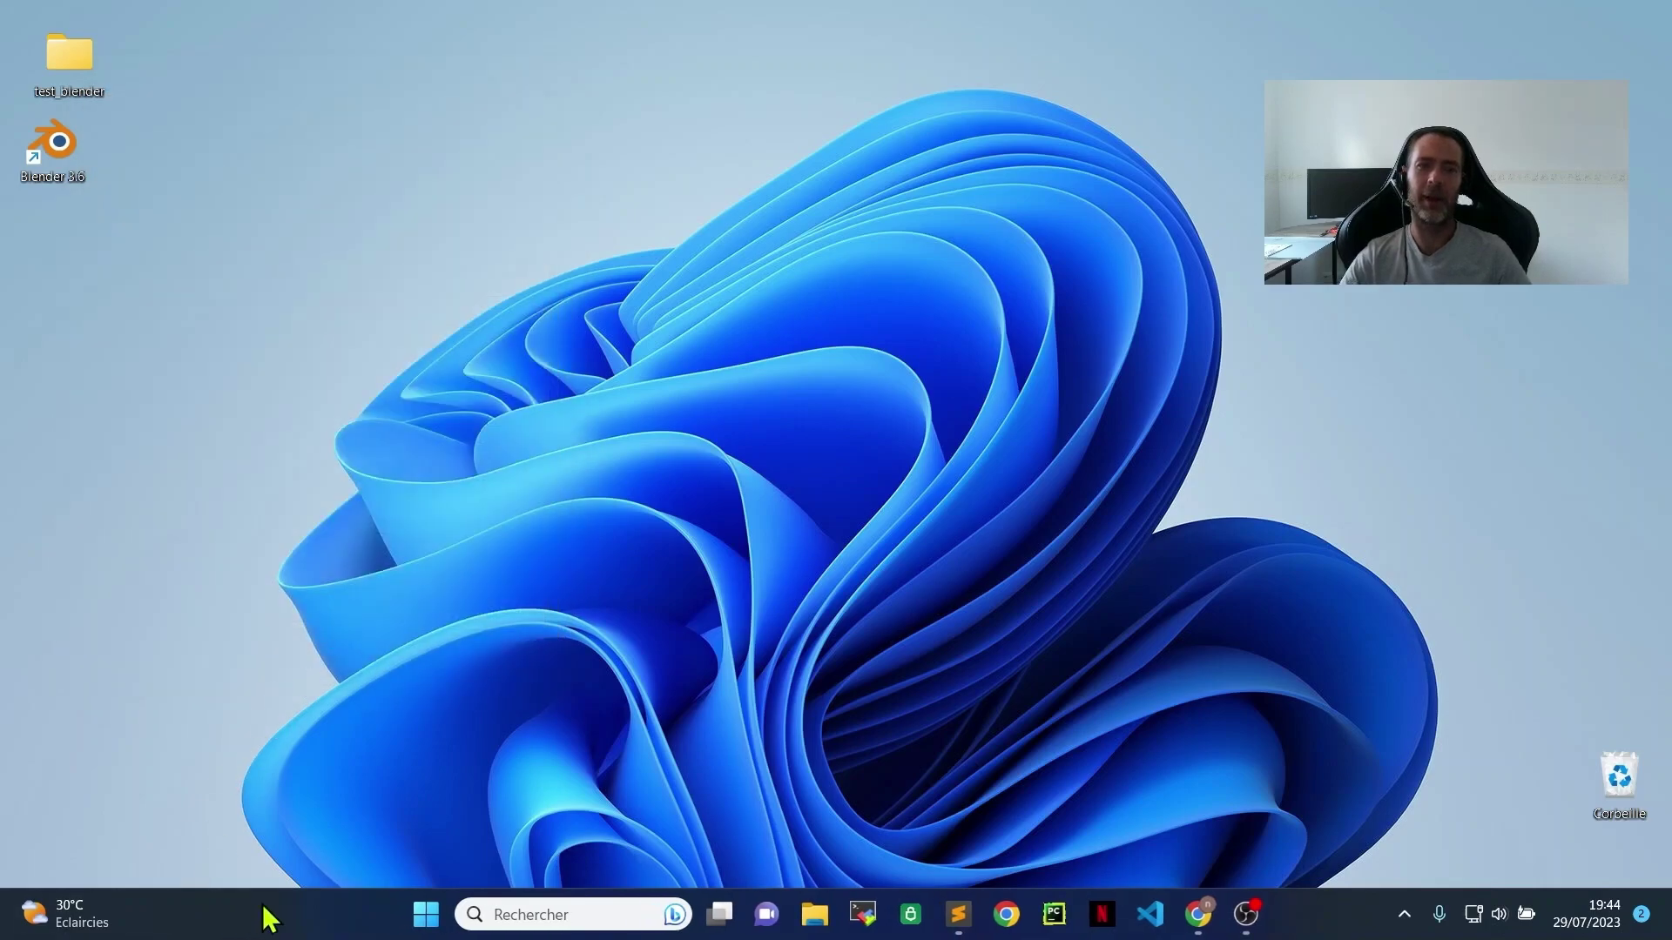
Launch Command Prompt and run the command that creates the requestor app key
{"action": "left_click", "coordinate": [505, 913]}
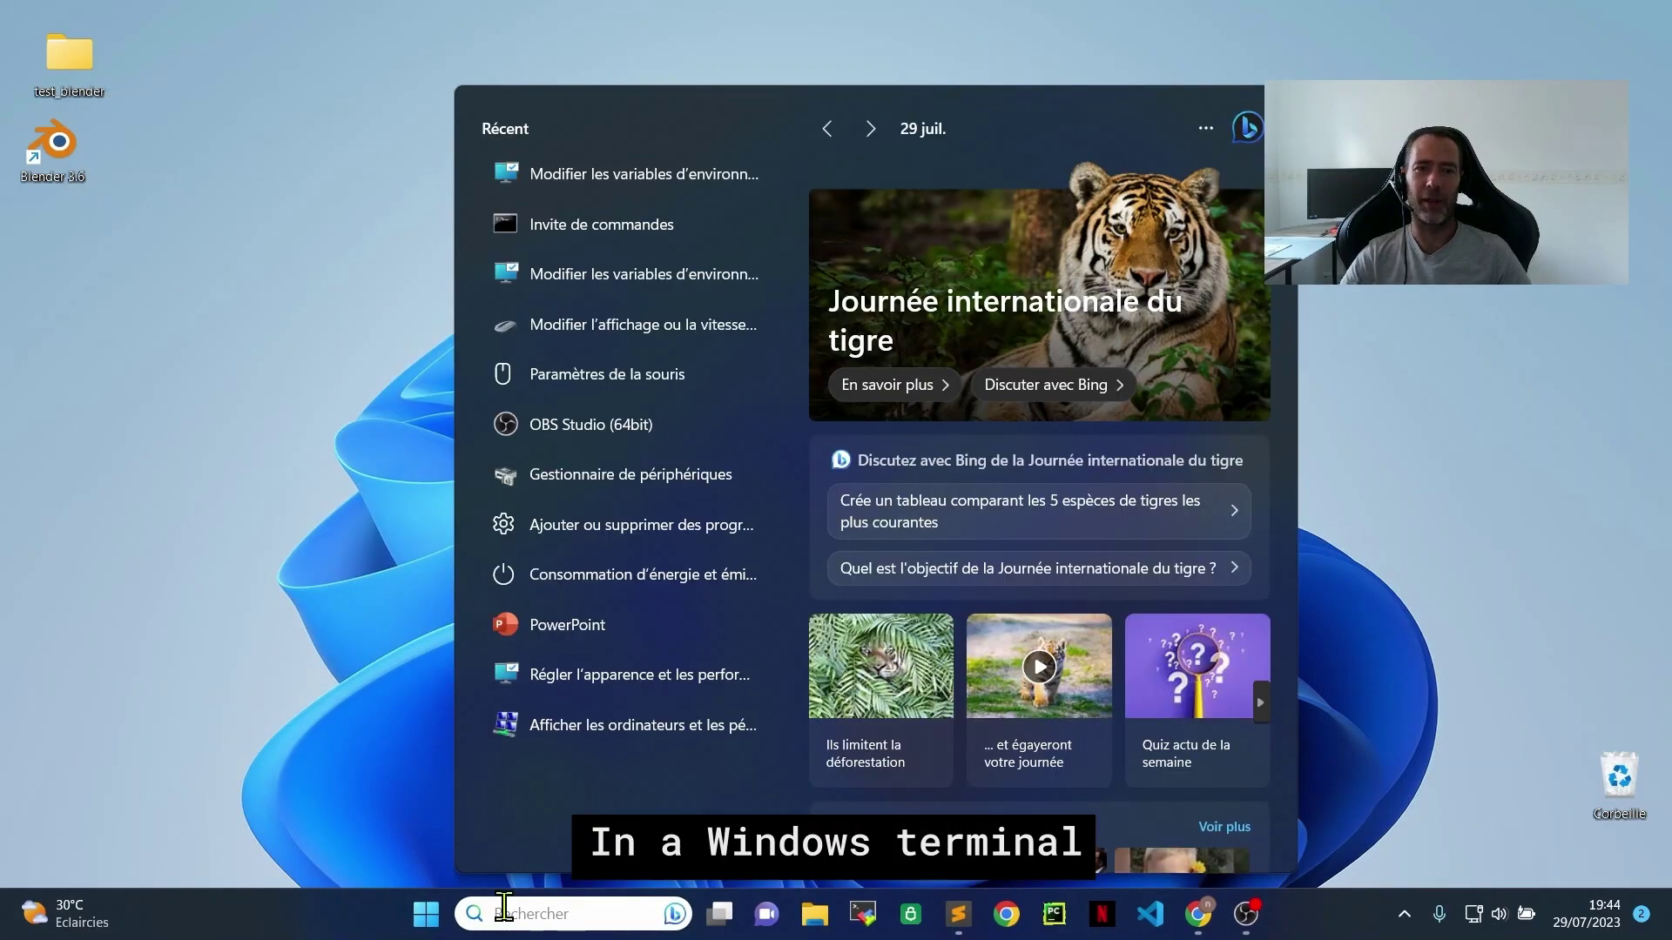
{"action": "type", "text": "cmd"}
{"action": "key", "text": "Return"}
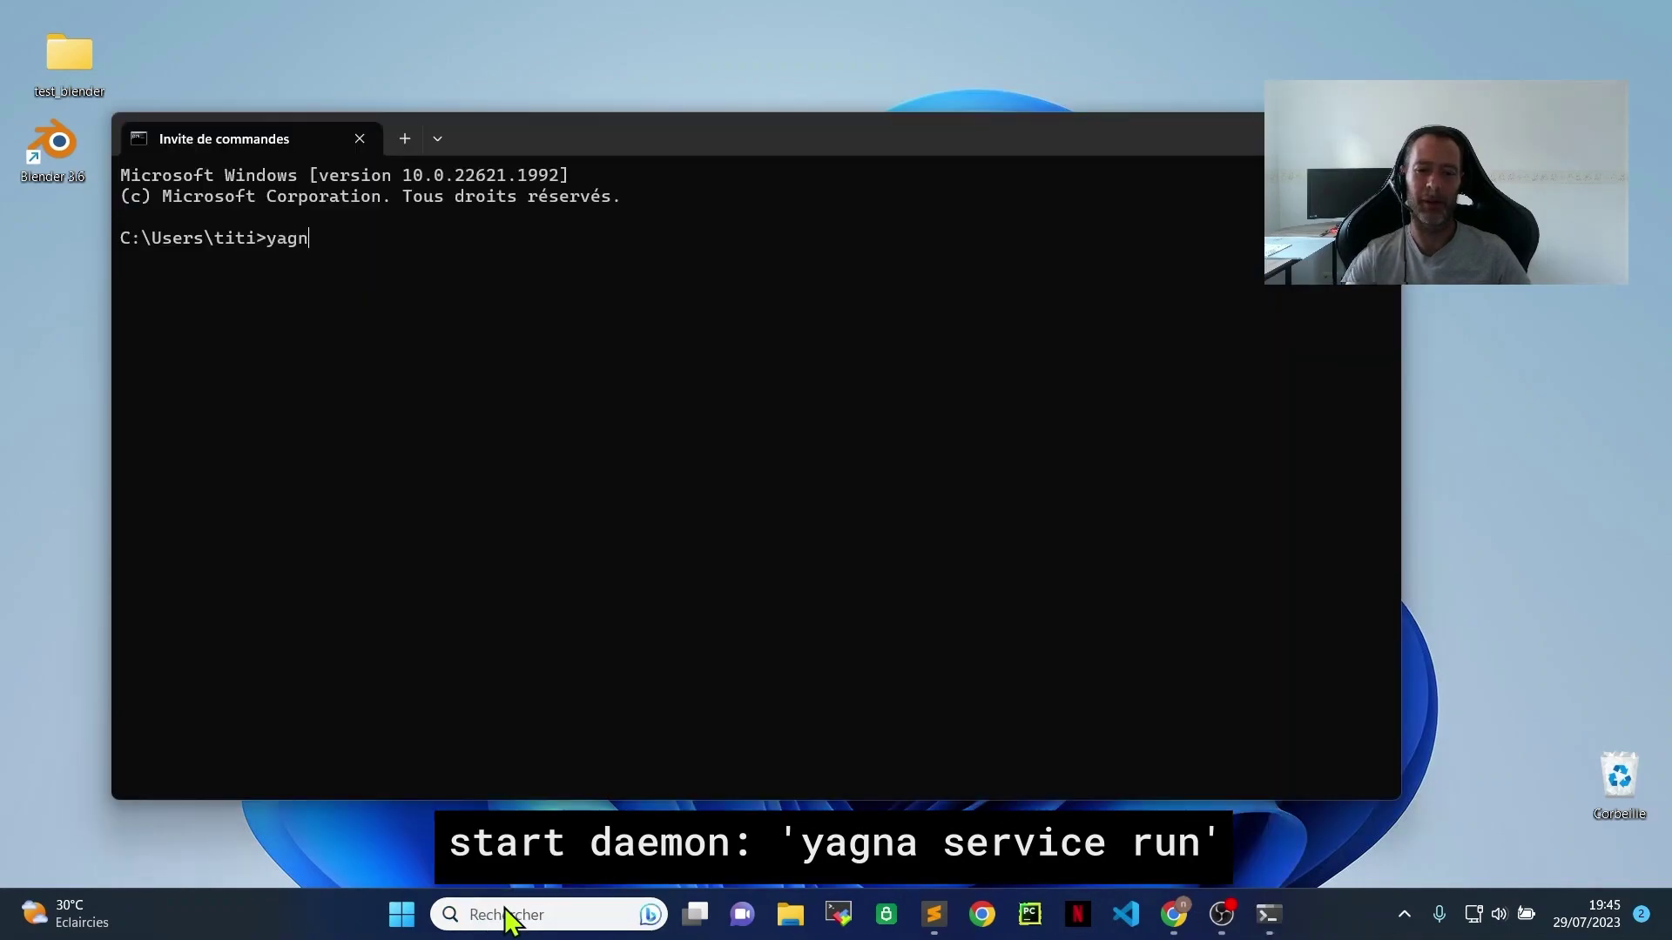
{"action": "type", "text": "er"}
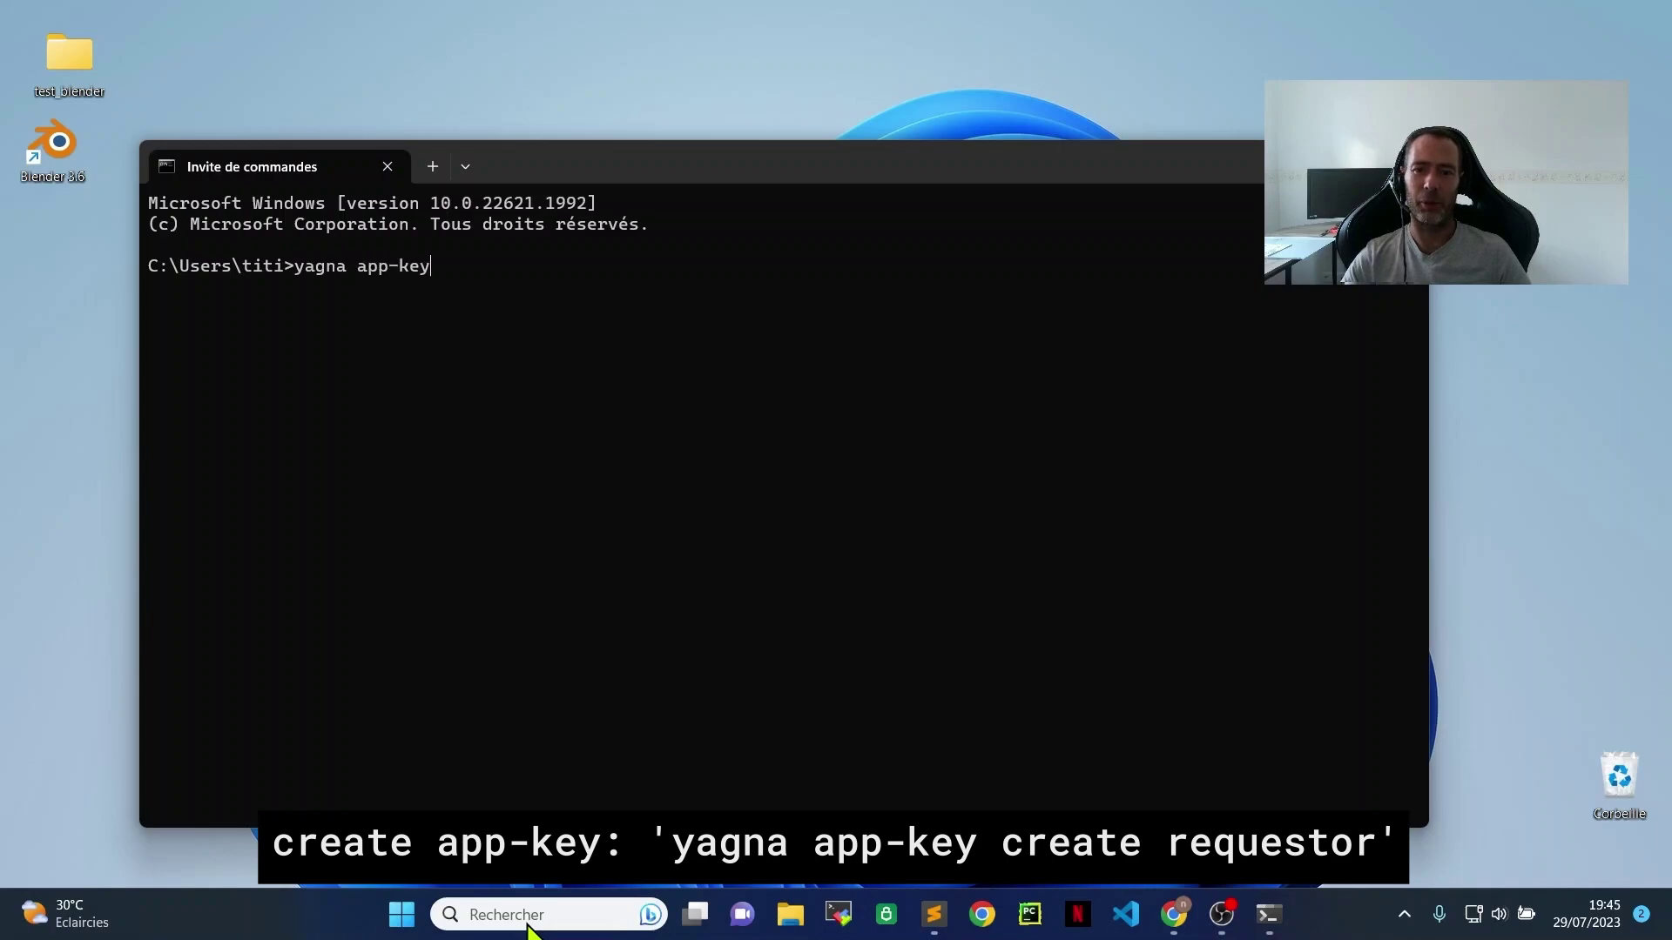
{"action": "type", "text": "reate requestor"}
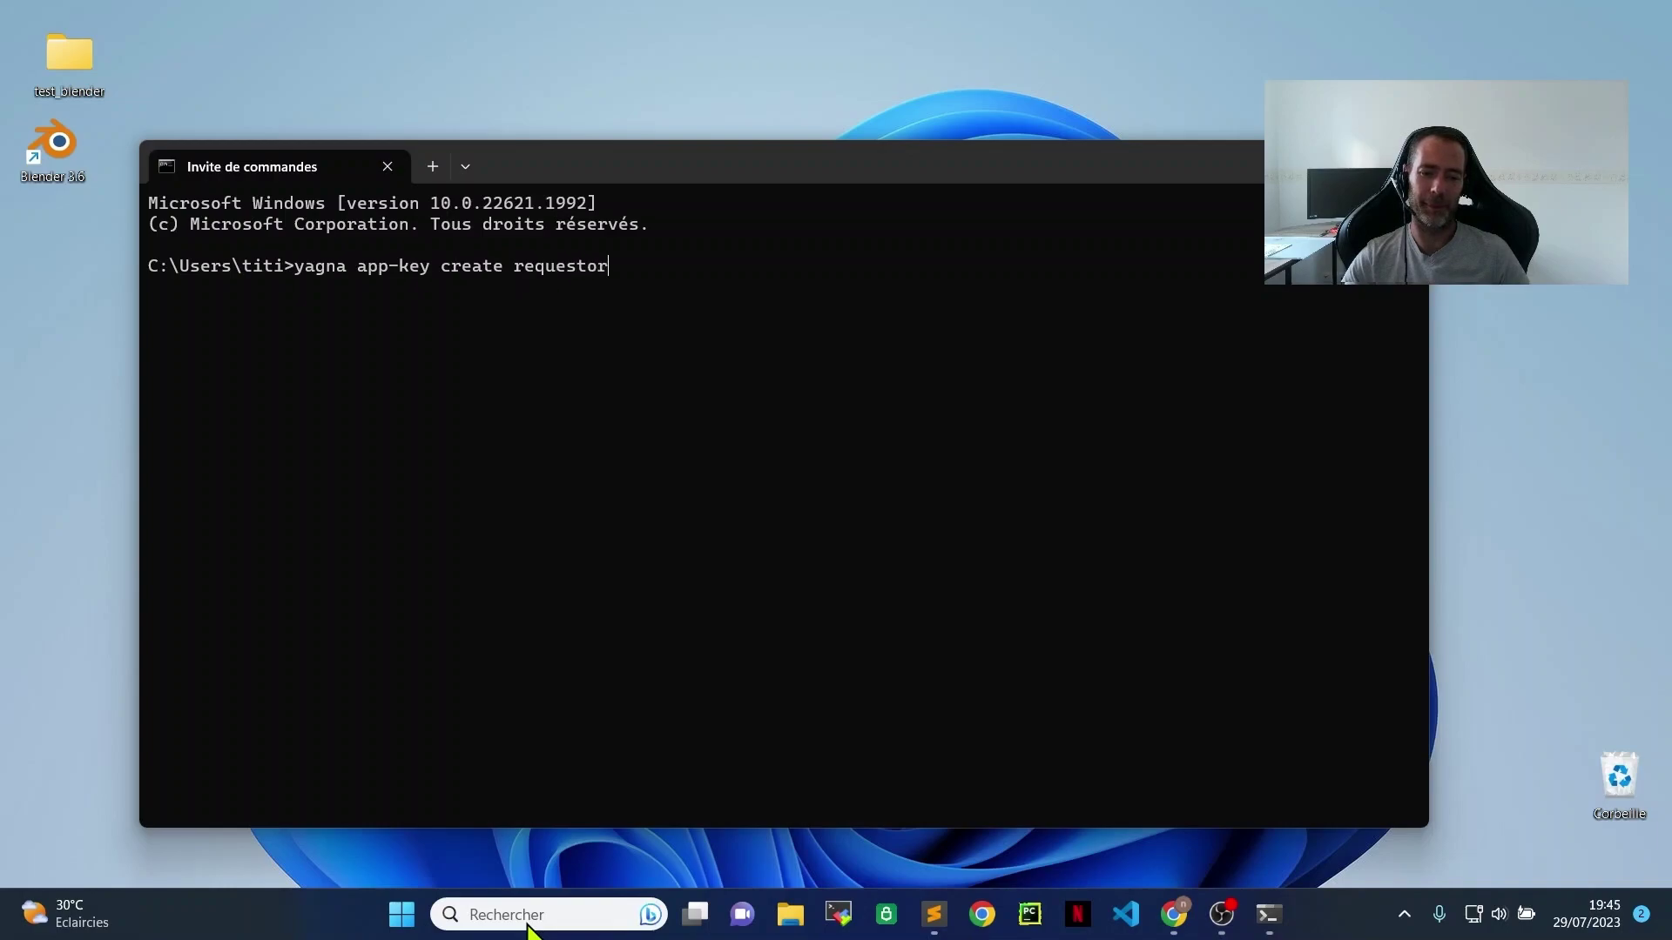
{"action": "key", "text": "Return"}
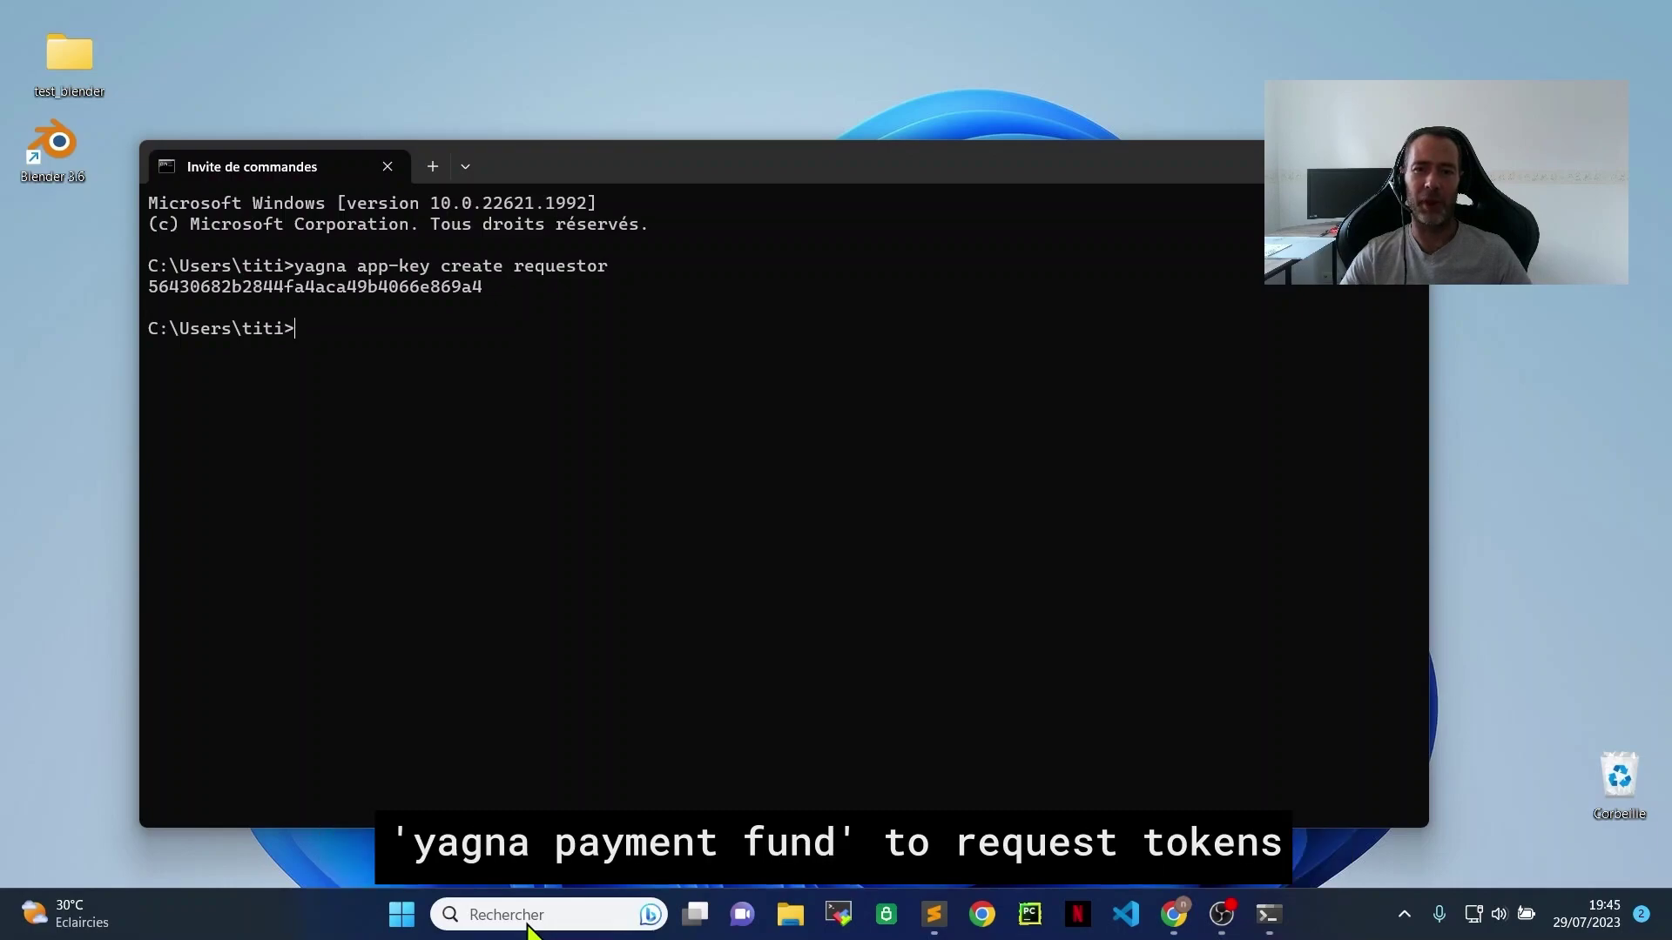
Run 'yagna payment status' to confirm a balance of roughly 999 tGLM
{"action": "type", "text": "yagna pa"}
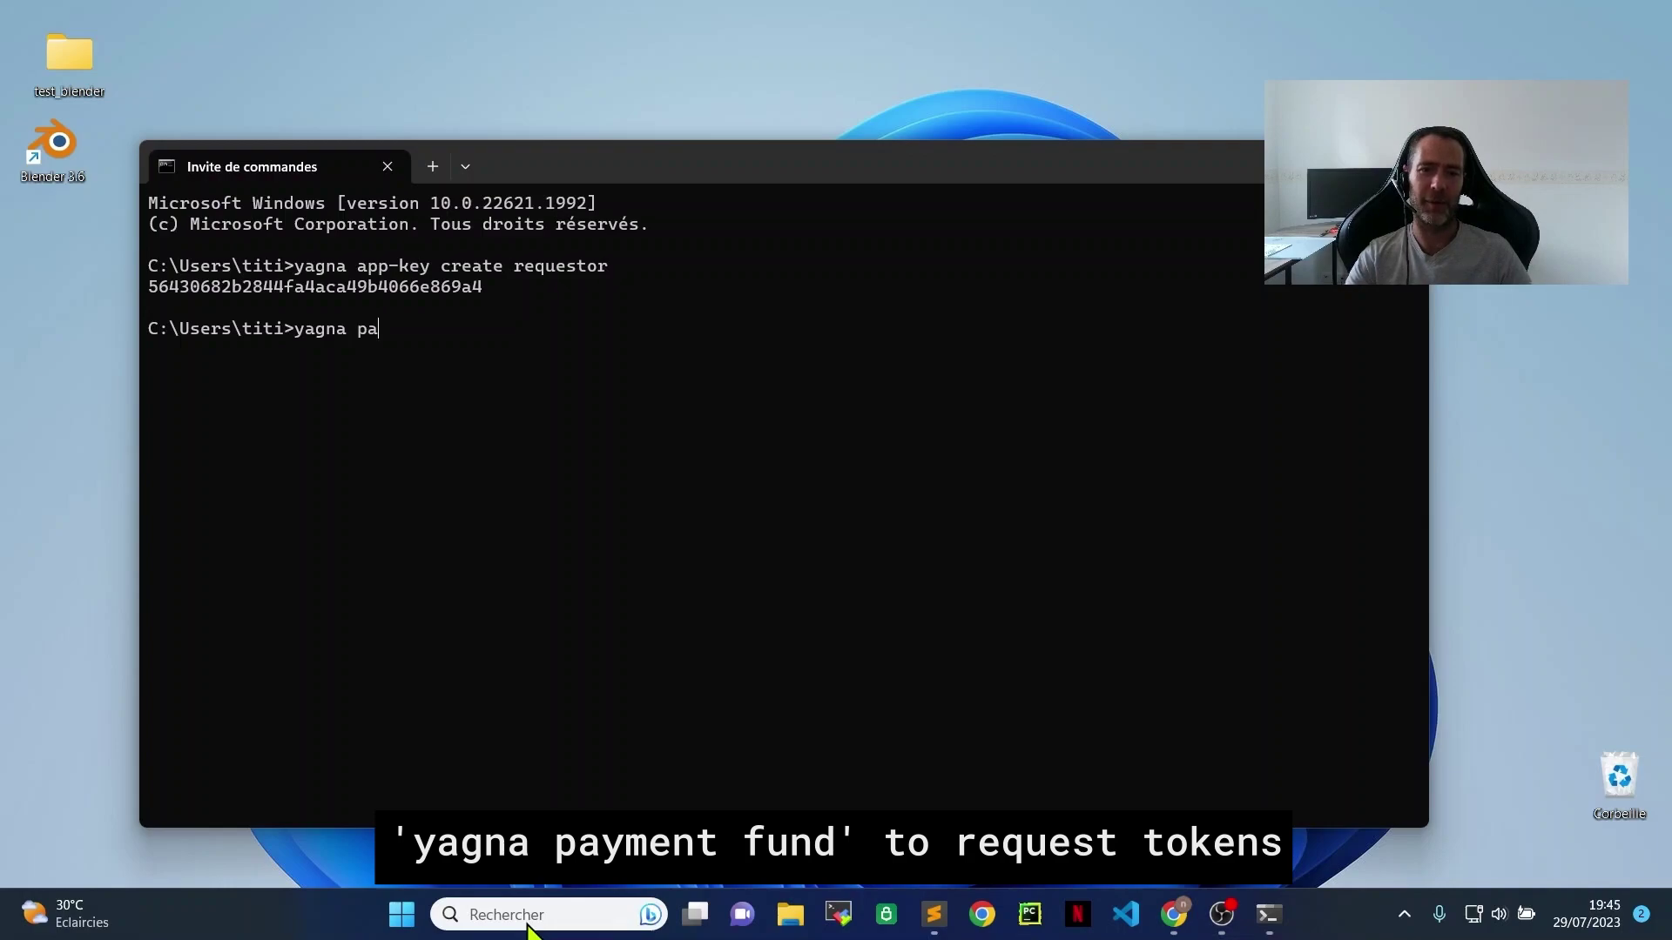
{"action": "type", "text": "ym"}
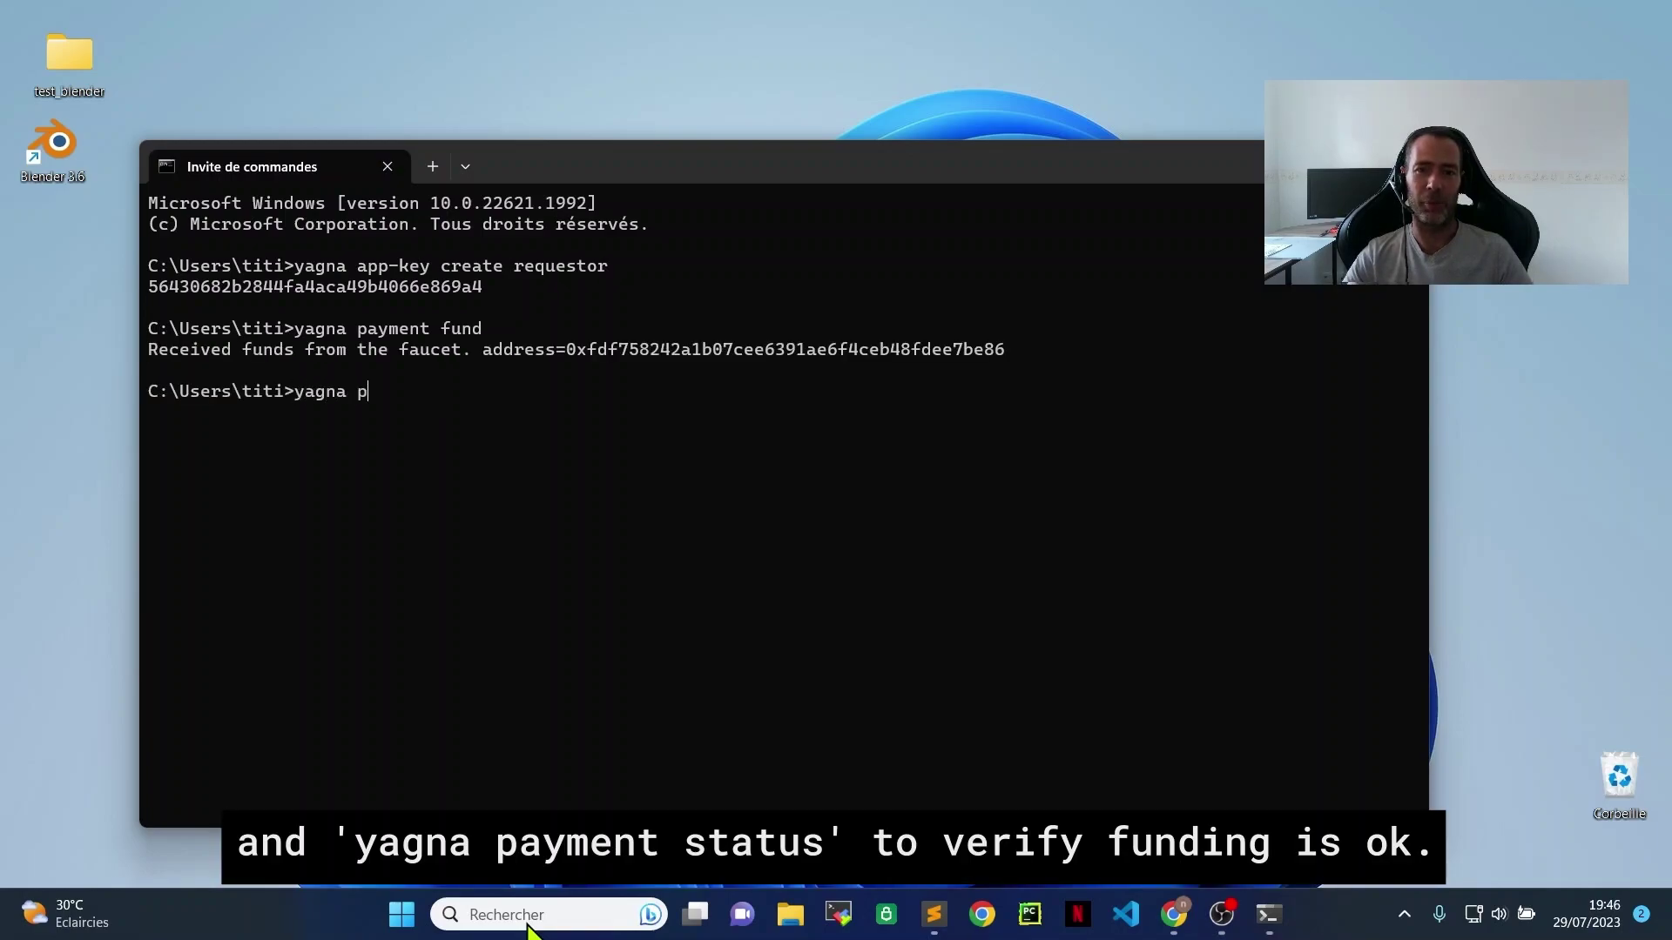
{"action": "type", "text": "ent "}
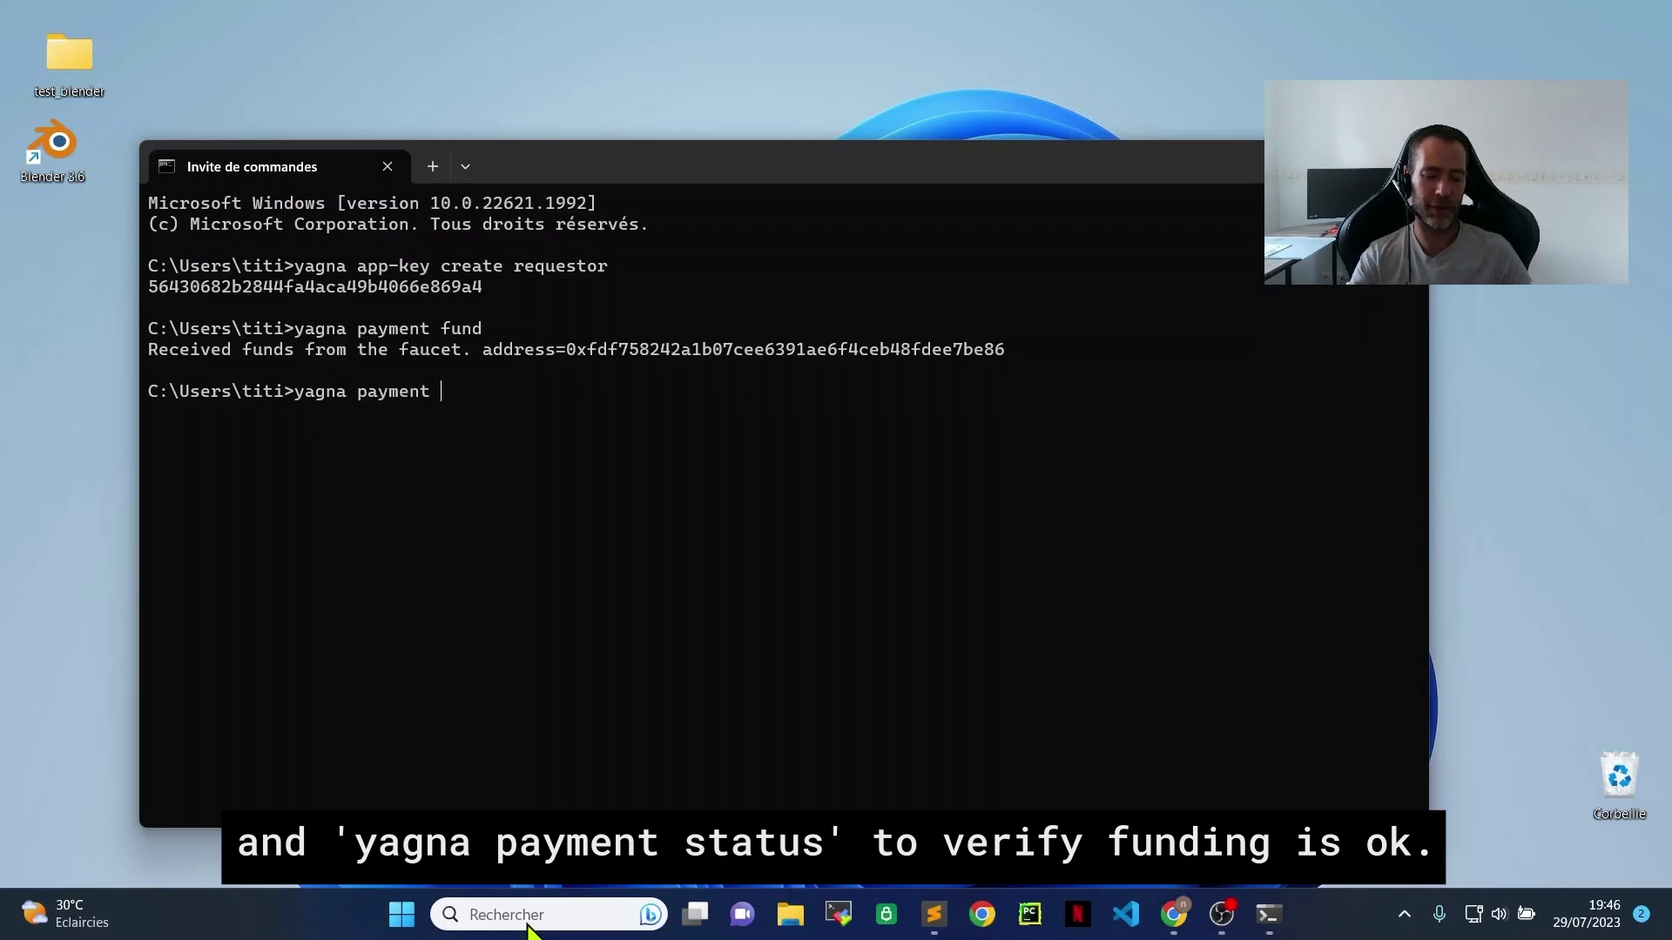
{"action": "type", "text": "status"}
{"action": "key", "text": "Return"}
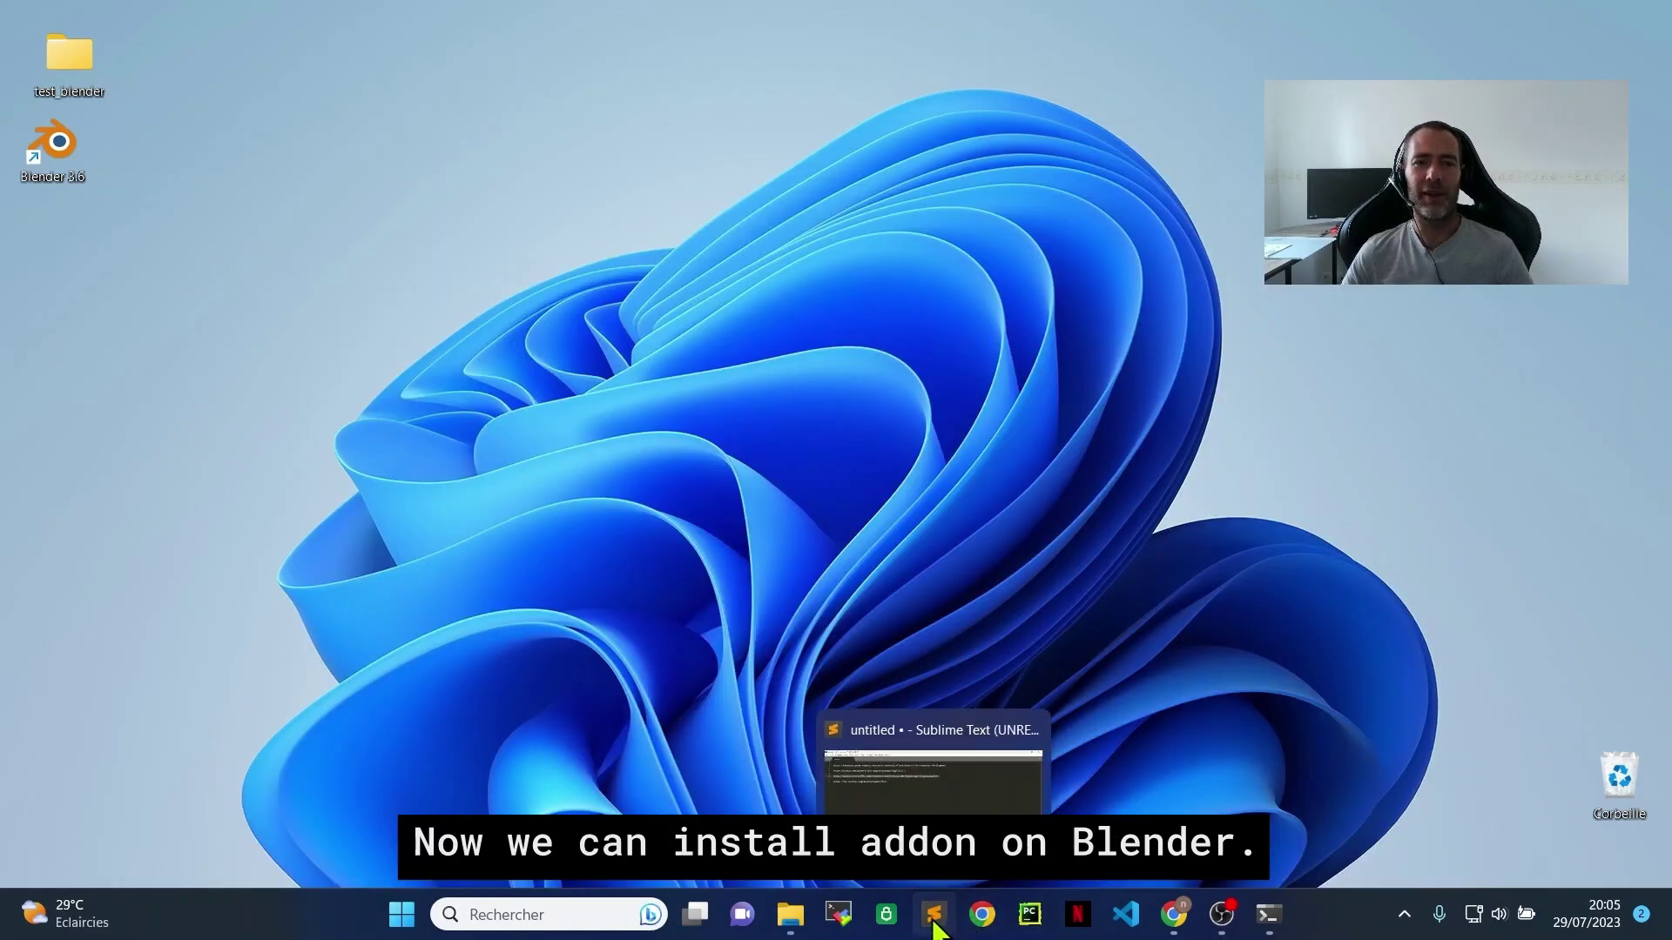
Download Golem_Cycles_GPU_Rendering.zip from the add-on's v0.2 release page, then minimize Chrome and Sublime
{"action": "left_click", "coordinate": [934, 921]}
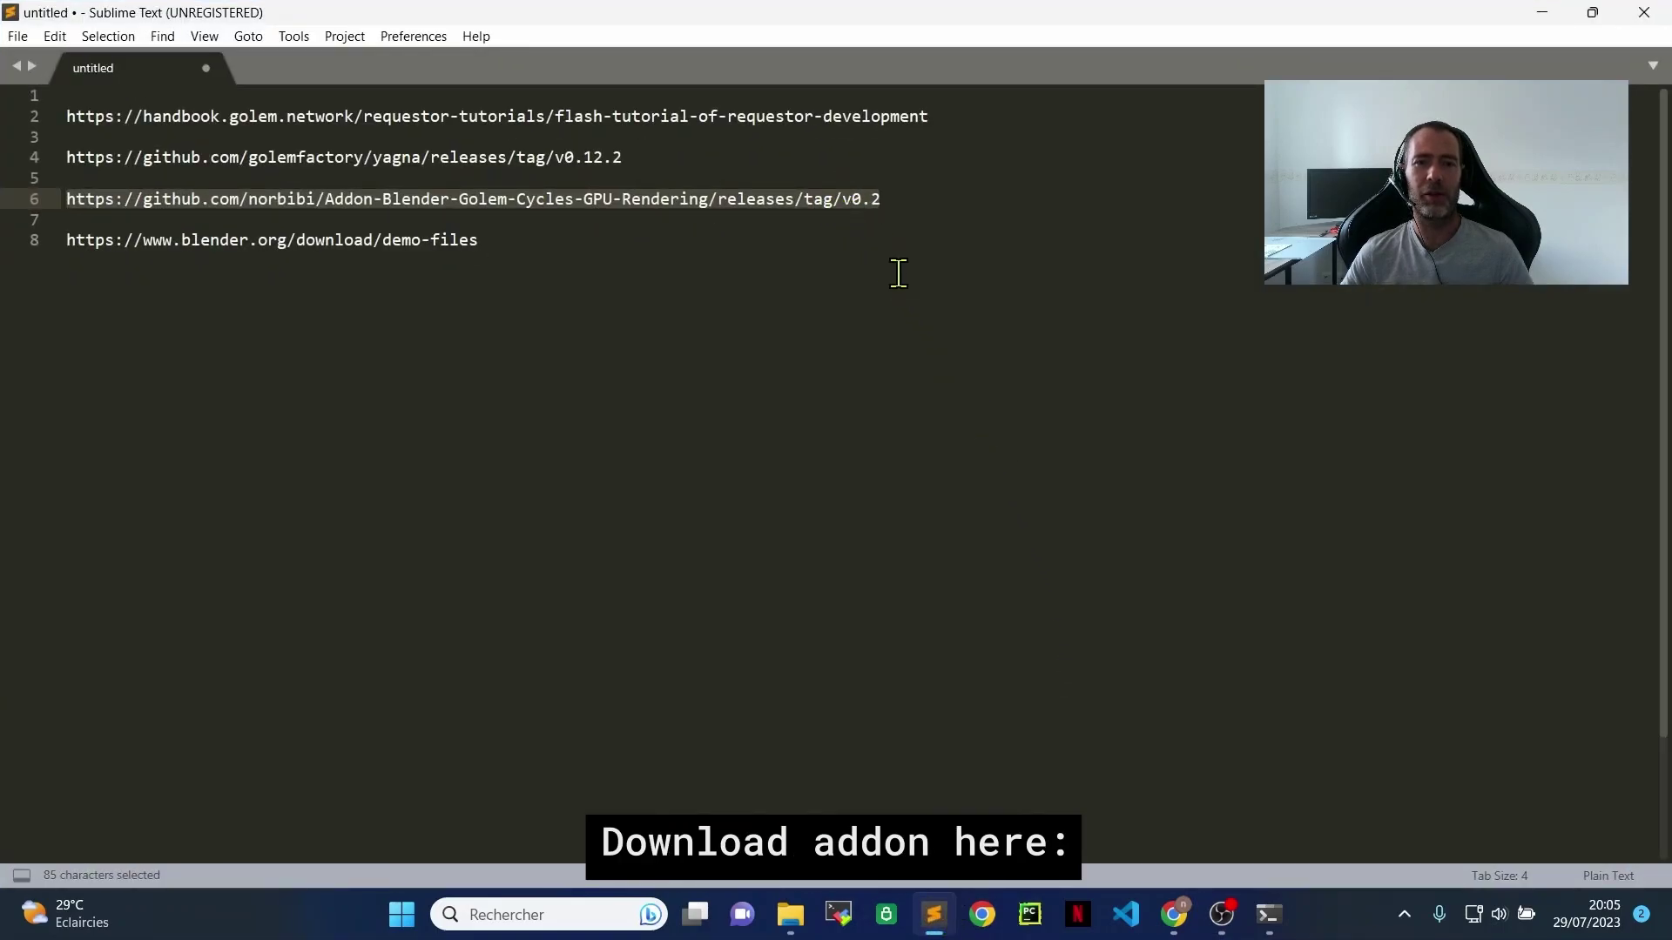
{"action": "left_click", "coordinate": [1174, 914]}
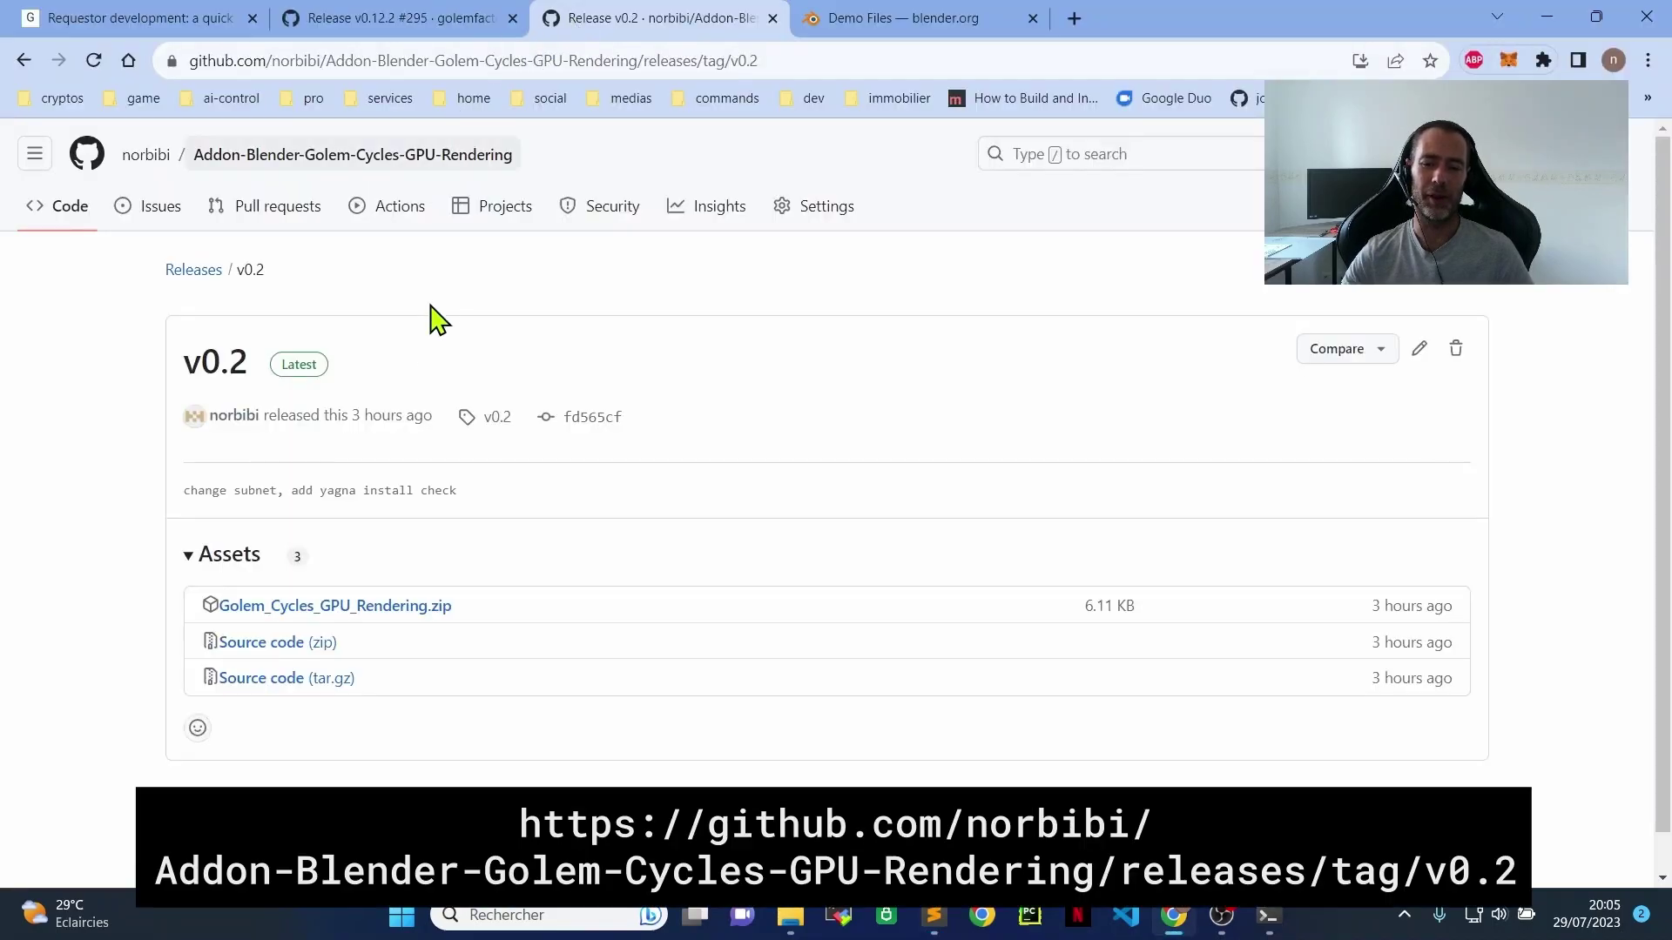
{"action": "left_click", "coordinate": [359, 623]}
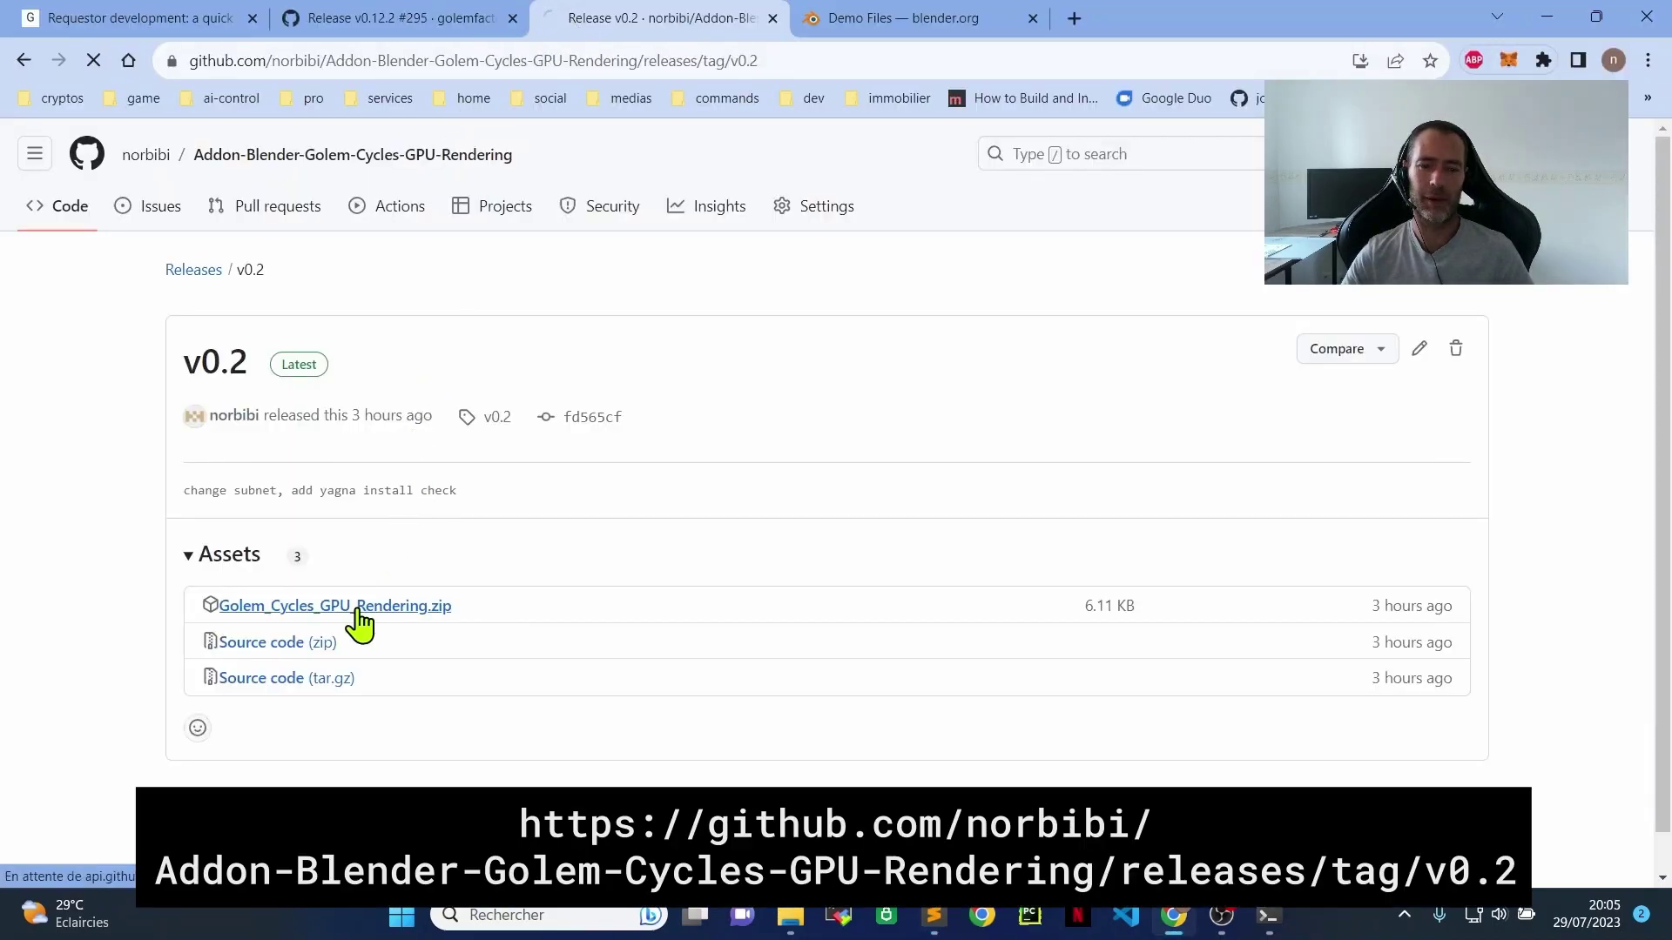
{"action": "left_click", "coordinate": [1544, 17]}
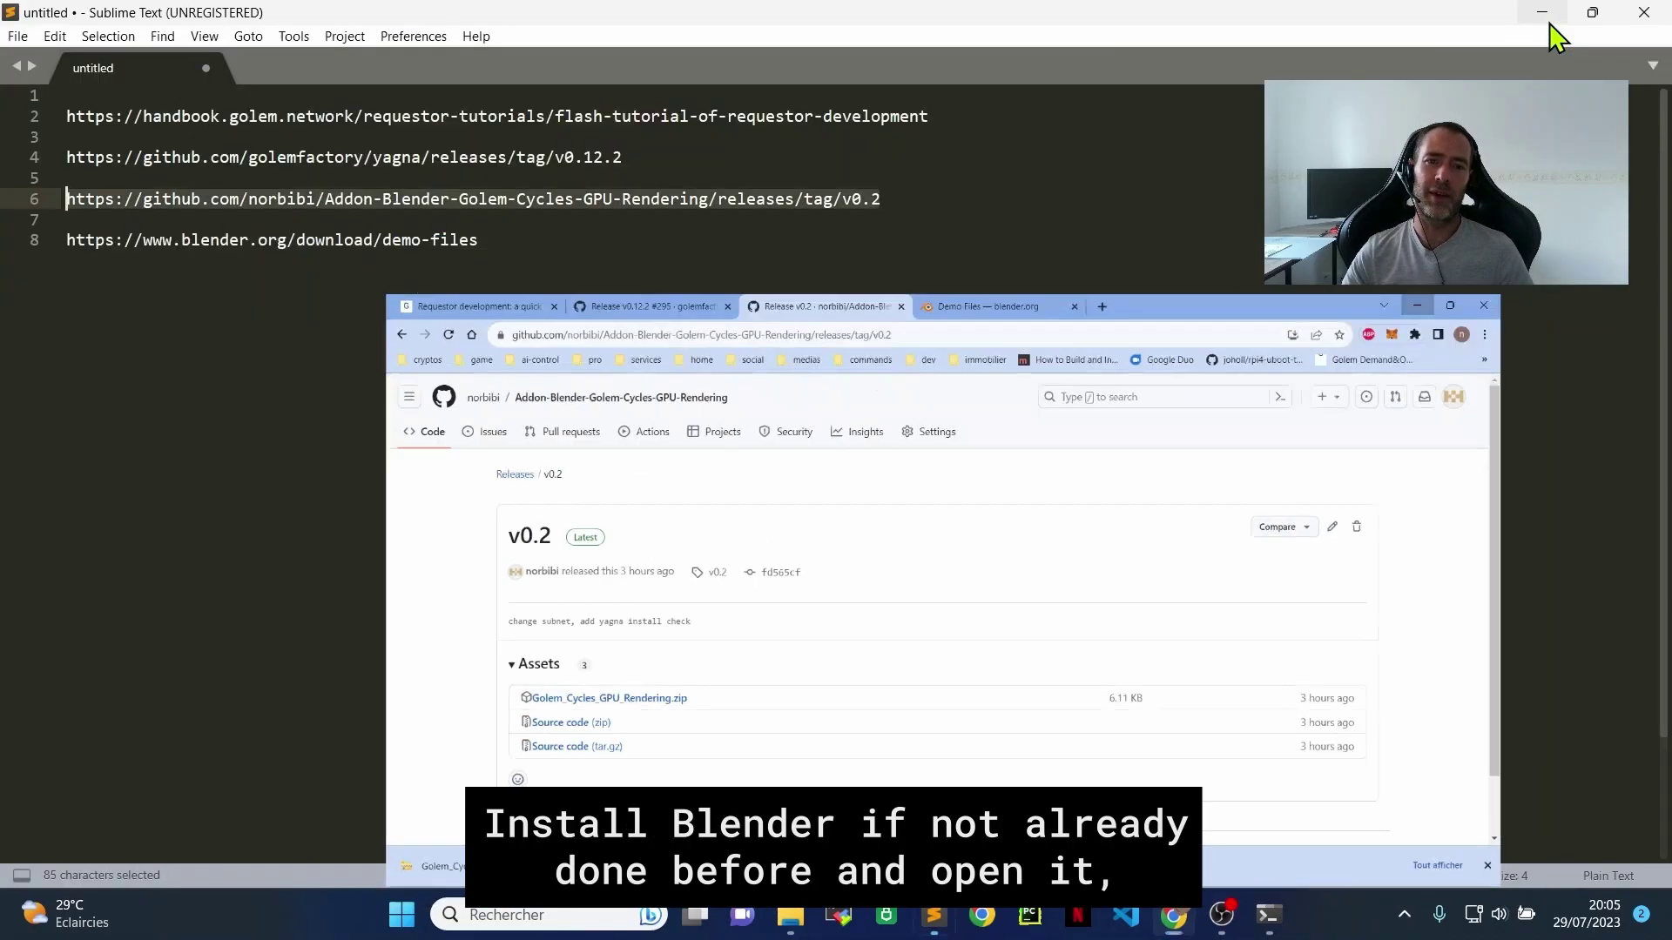
{"action": "left_click", "coordinate": [1538, 17]}
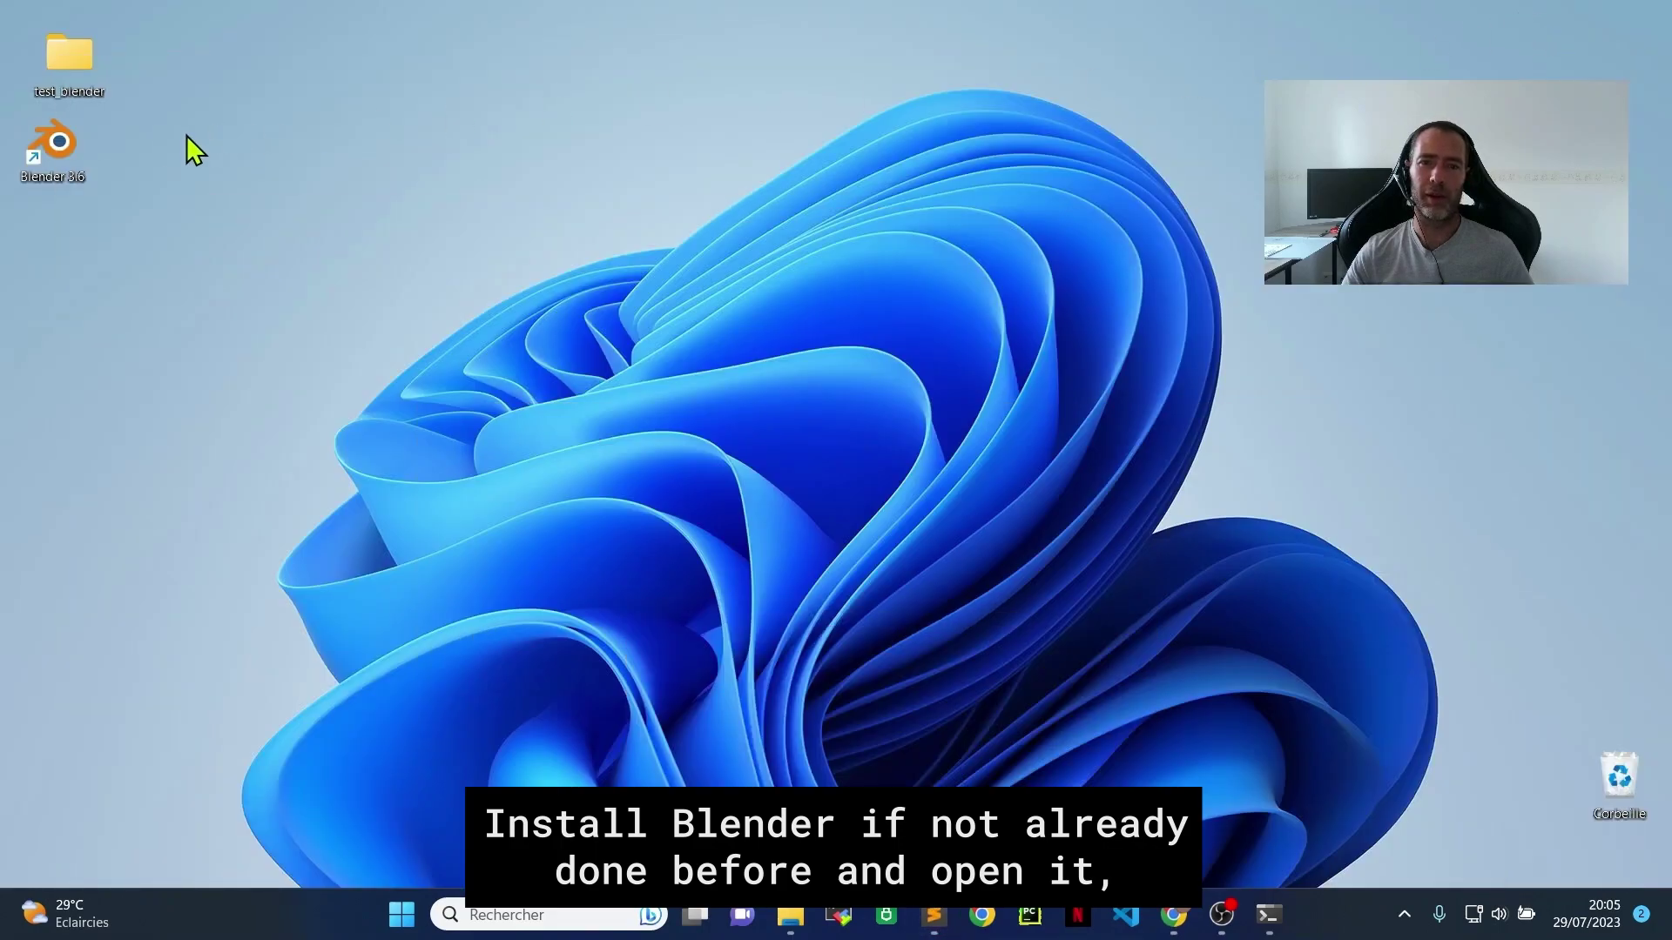
Launch Blender 3.6, install Golem_Cycles_GPU_Rendering.zip from Downloads as an add-on and enable it
{"action": "double_click", "coordinate": [52, 149]}
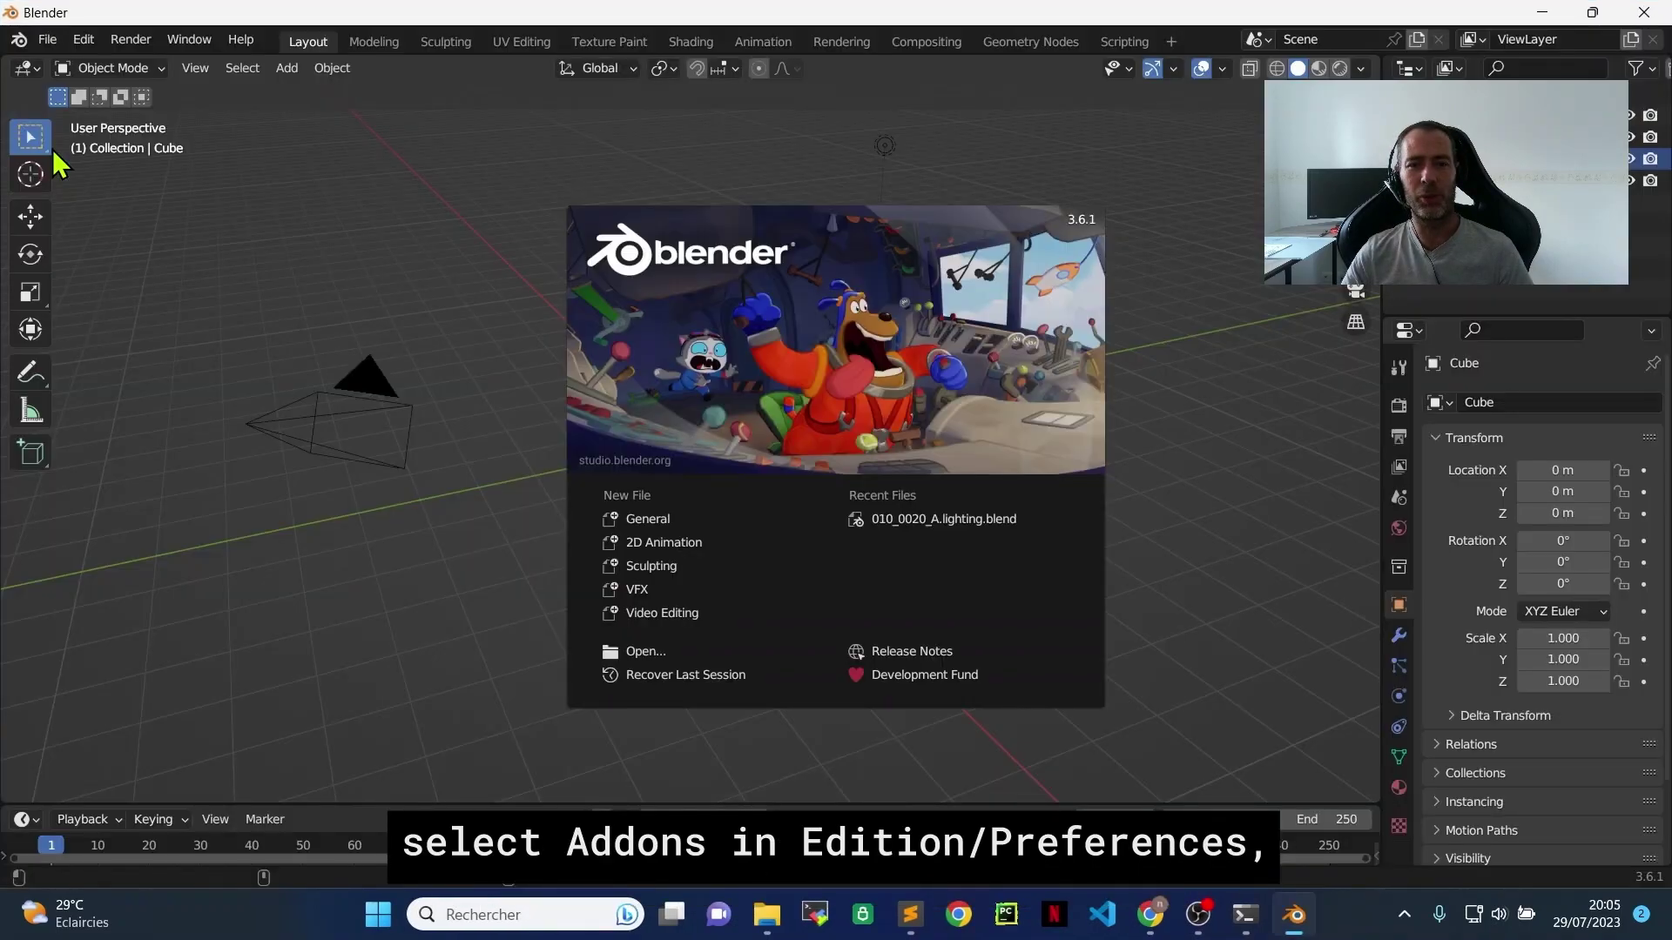
{"action": "left_click", "coordinate": [80, 43]}
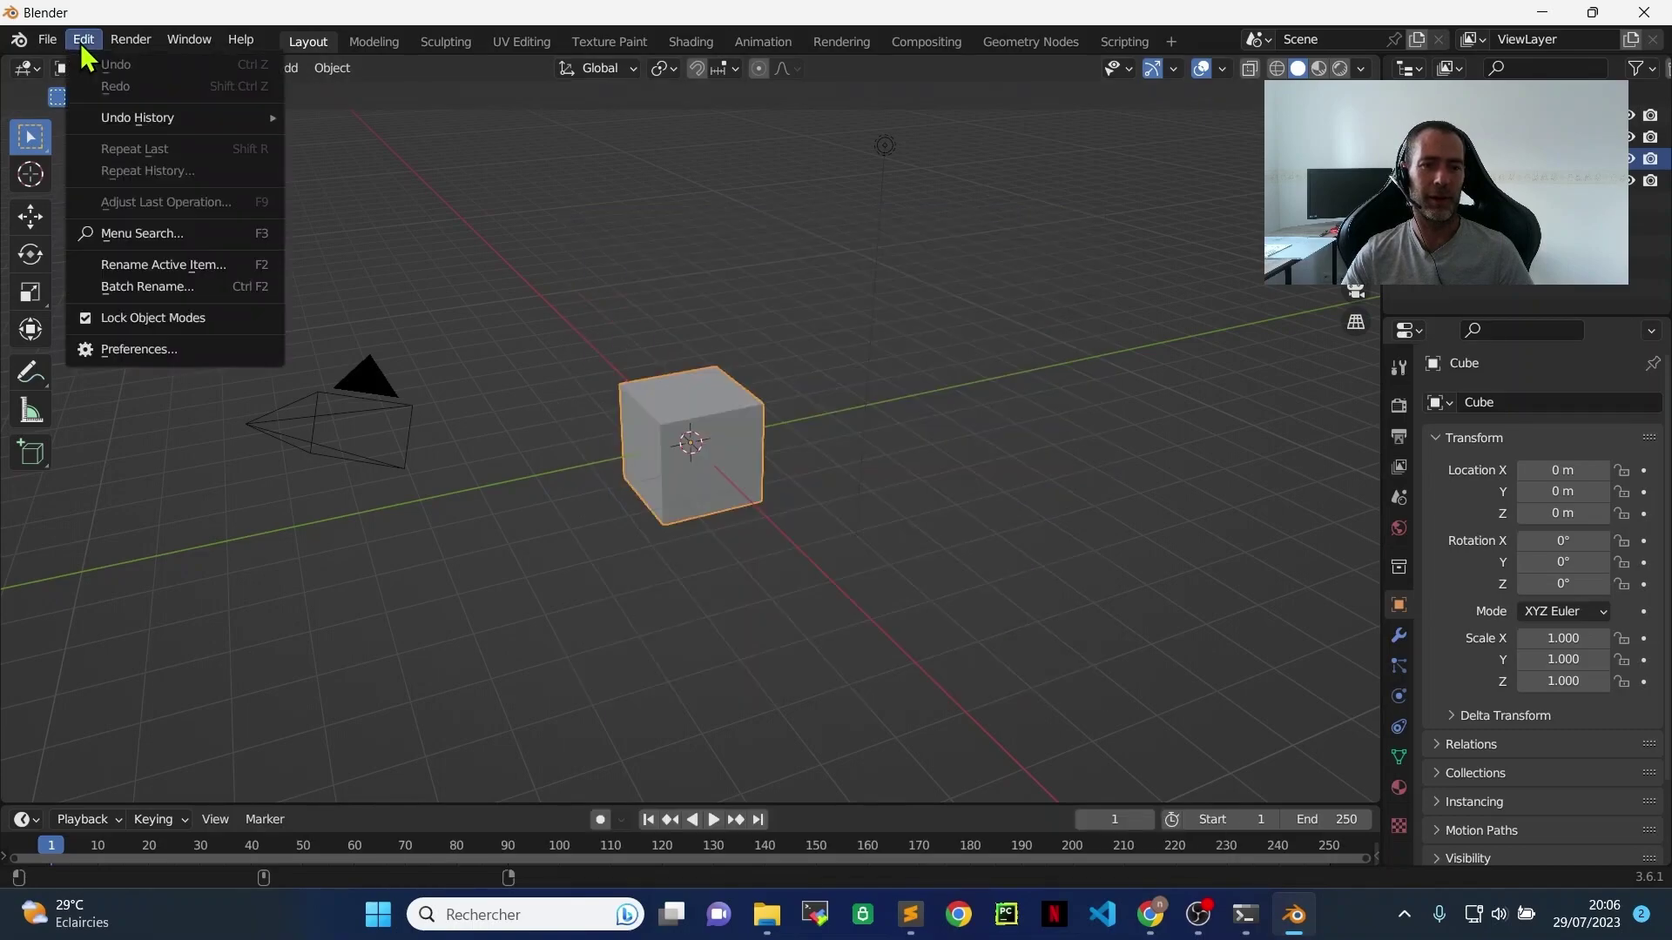
{"action": "left_click", "coordinate": [144, 349]}
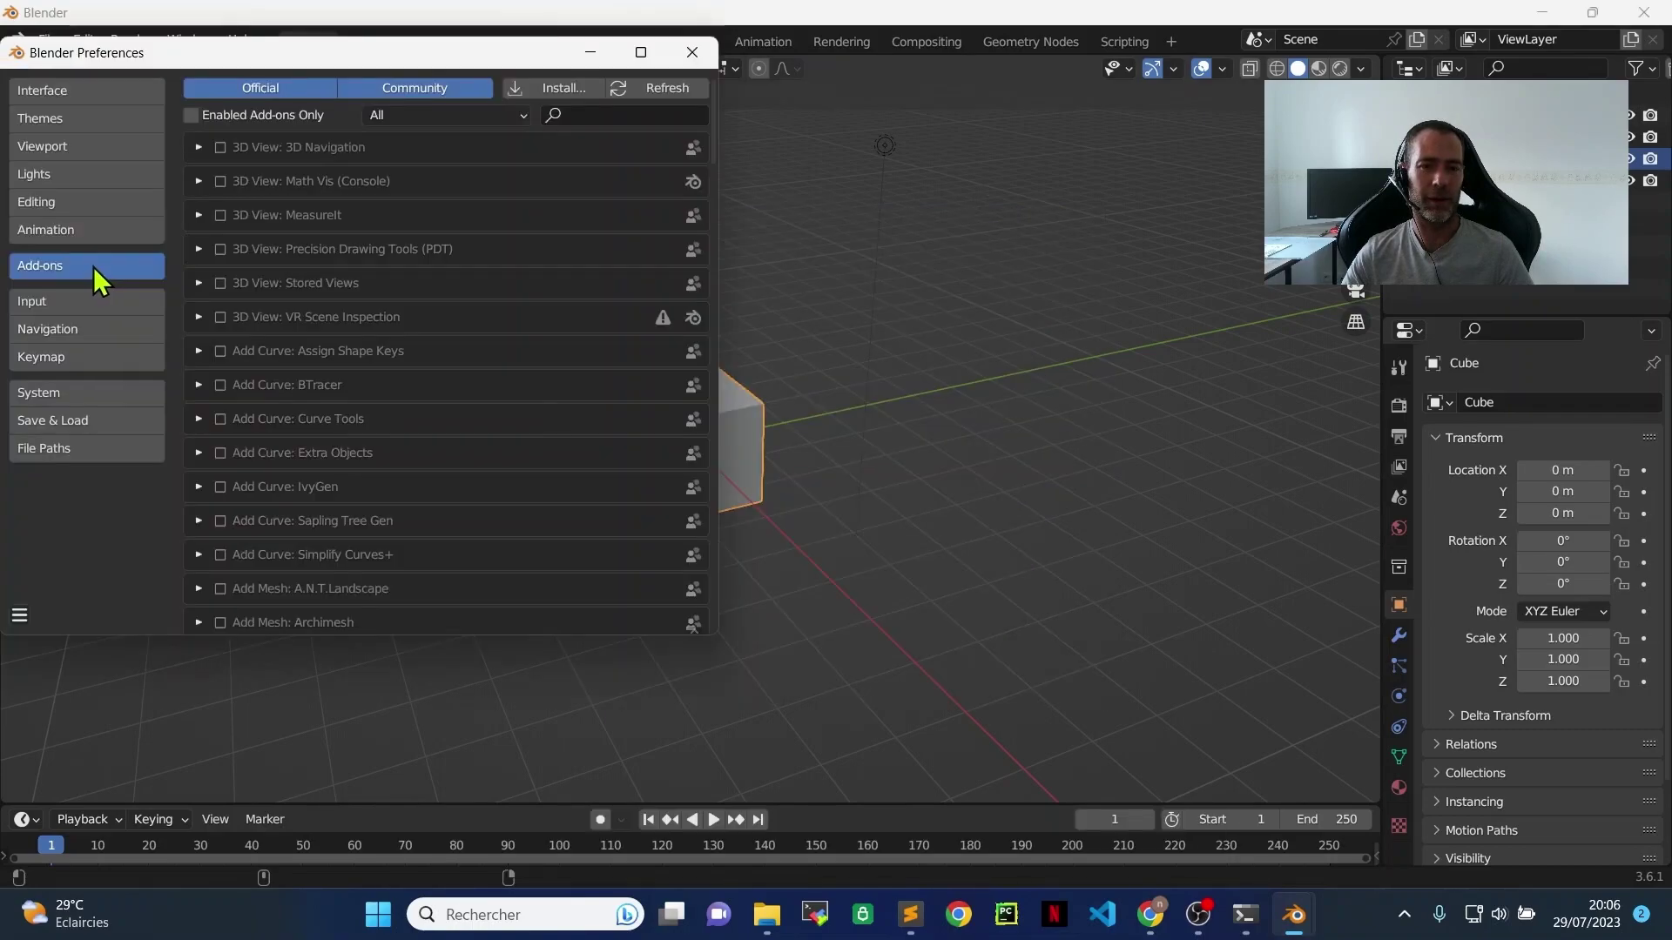
{"action": "left_click", "coordinate": [551, 89]}
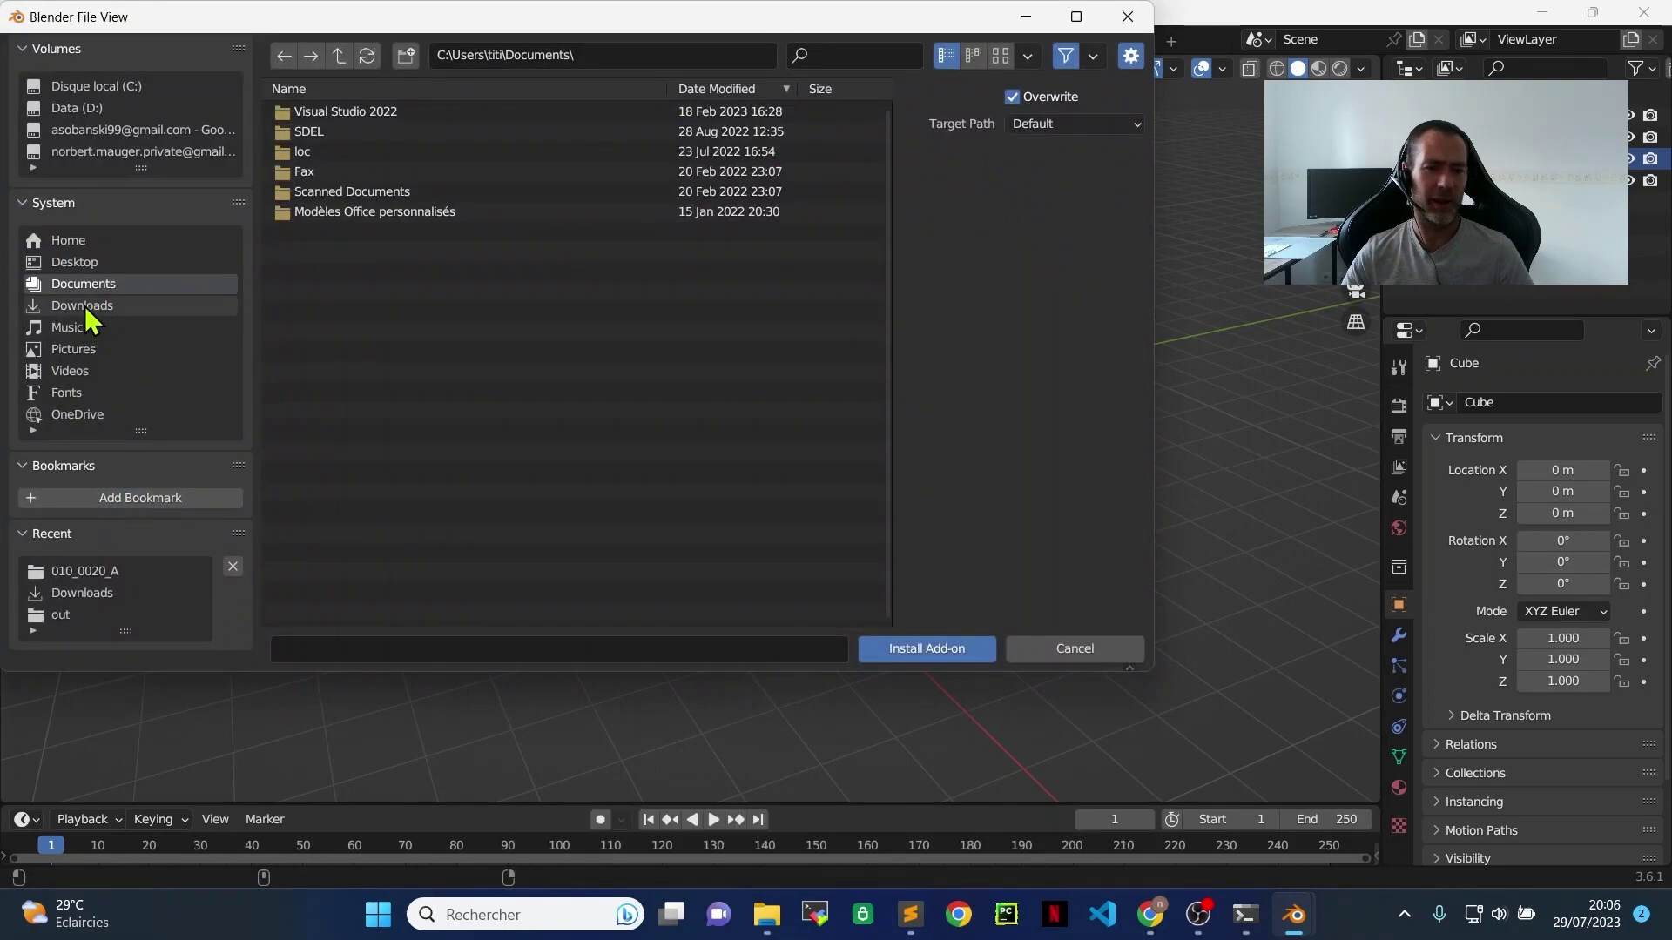
{"action": "left_click", "coordinate": [85, 305]}
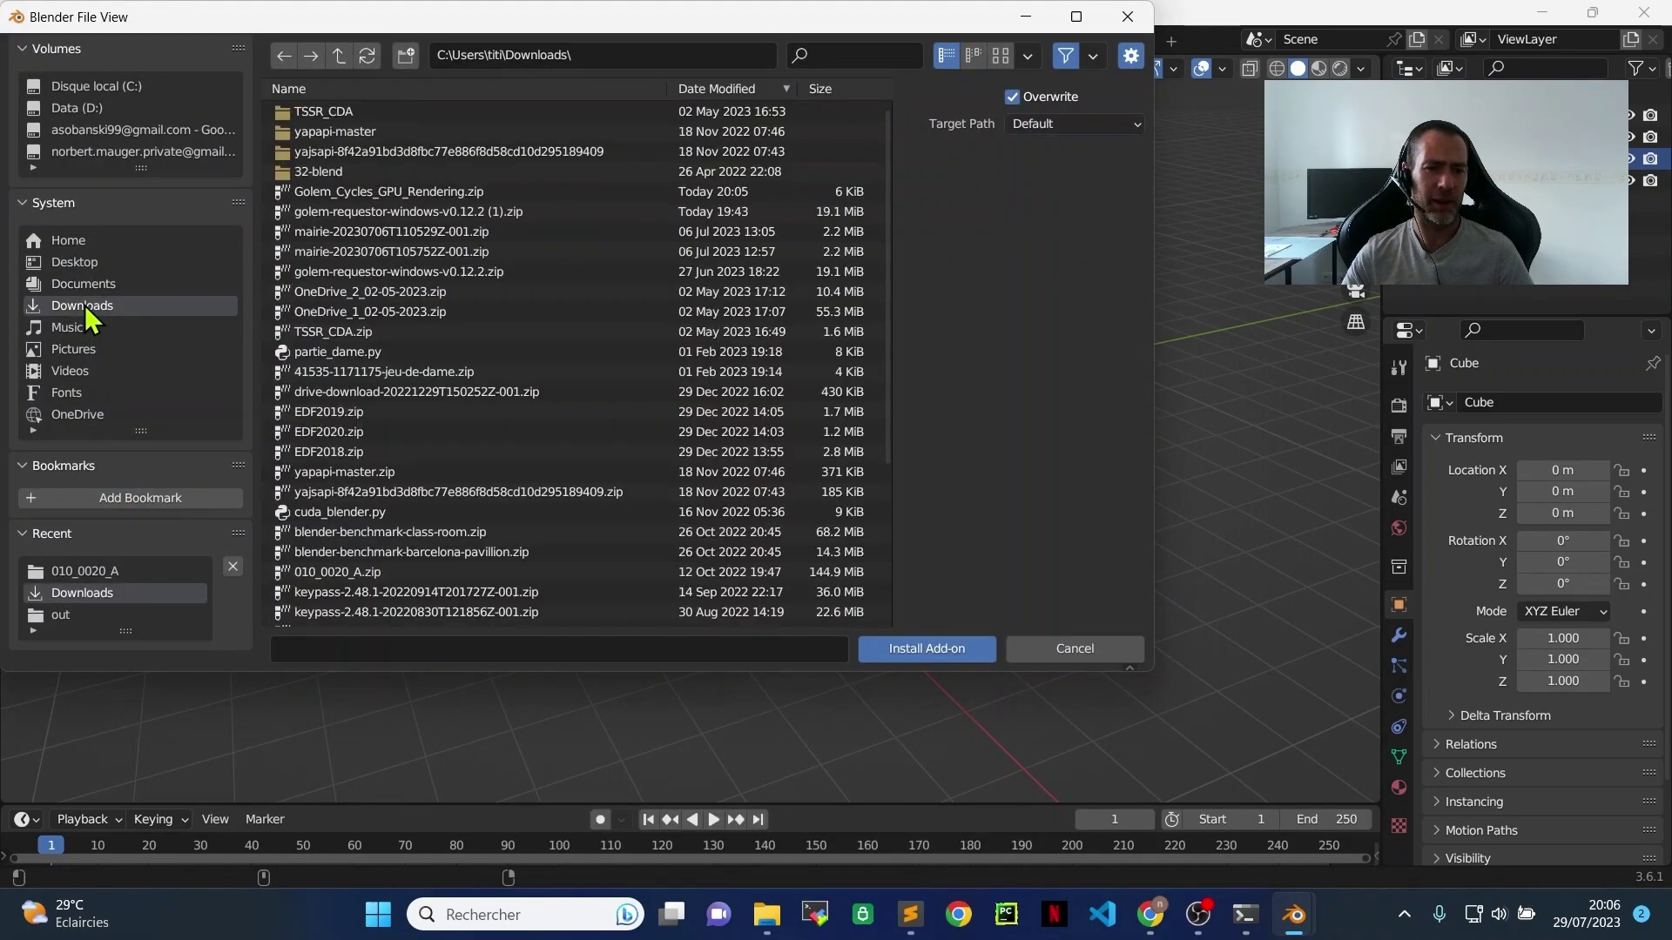
{"action": "double_click", "coordinate": [348, 192]}
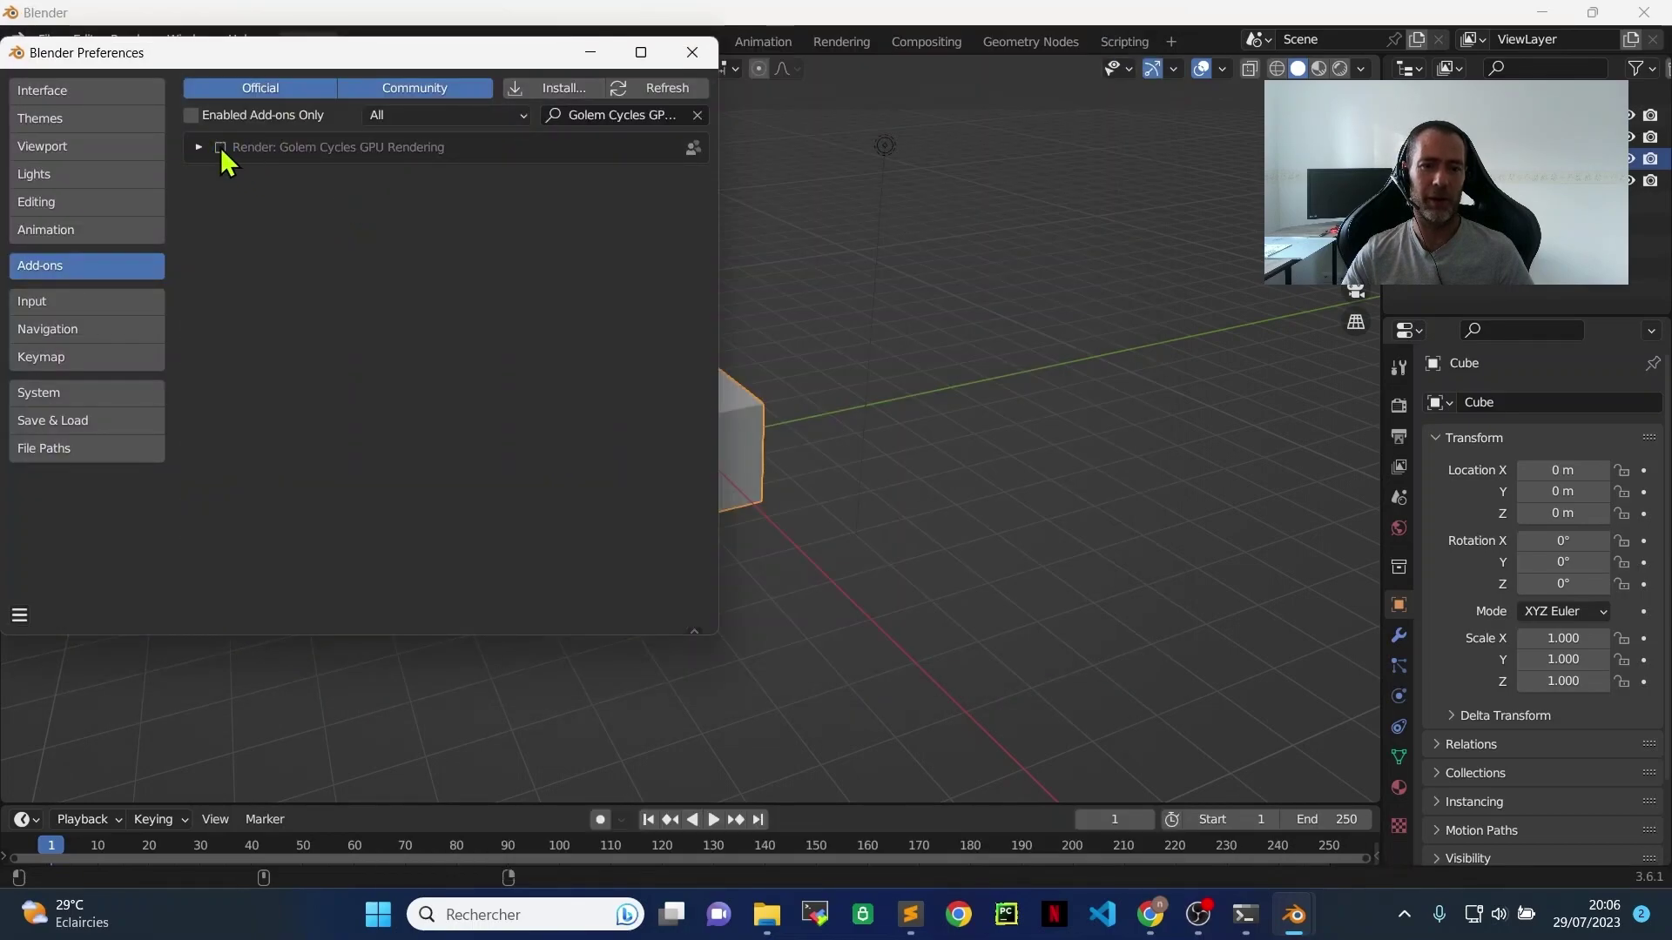
{"action": "left_click", "coordinate": [221, 150]}
{"action": "left_click", "coordinate": [694, 50]}
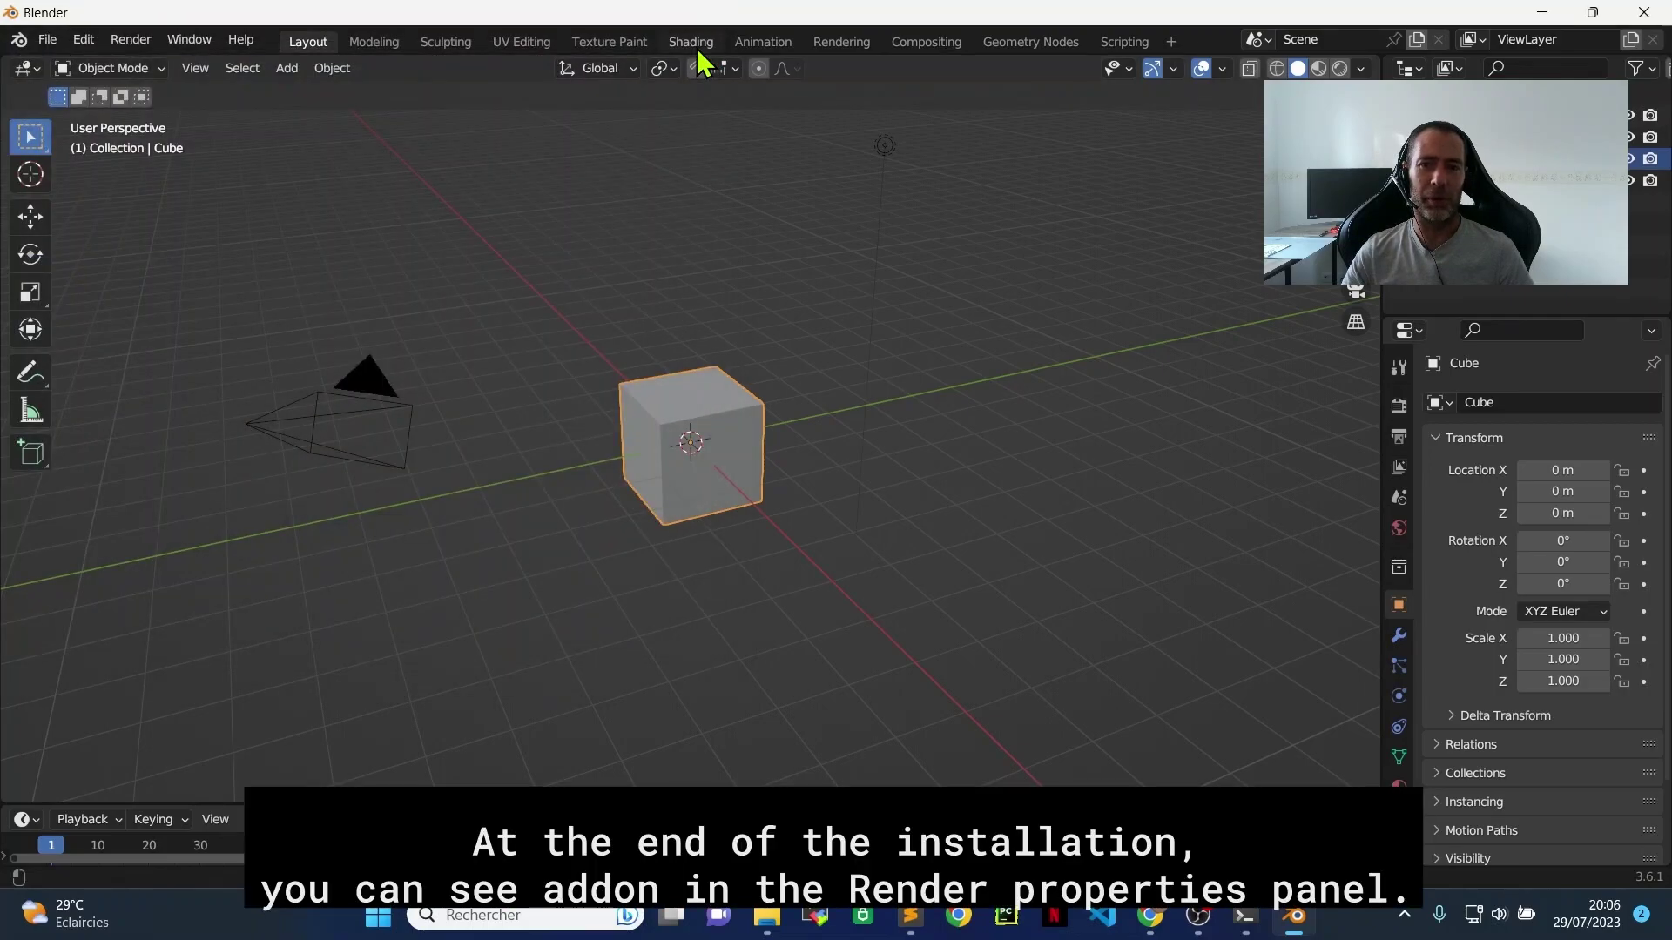
Widen the properties area and scroll Render Properties to the Golem Cycles GPU Rendering panel
{"action": "left_click_drag", "start_coordinate": [1380, 296], "coordinate": [1077, 407]}
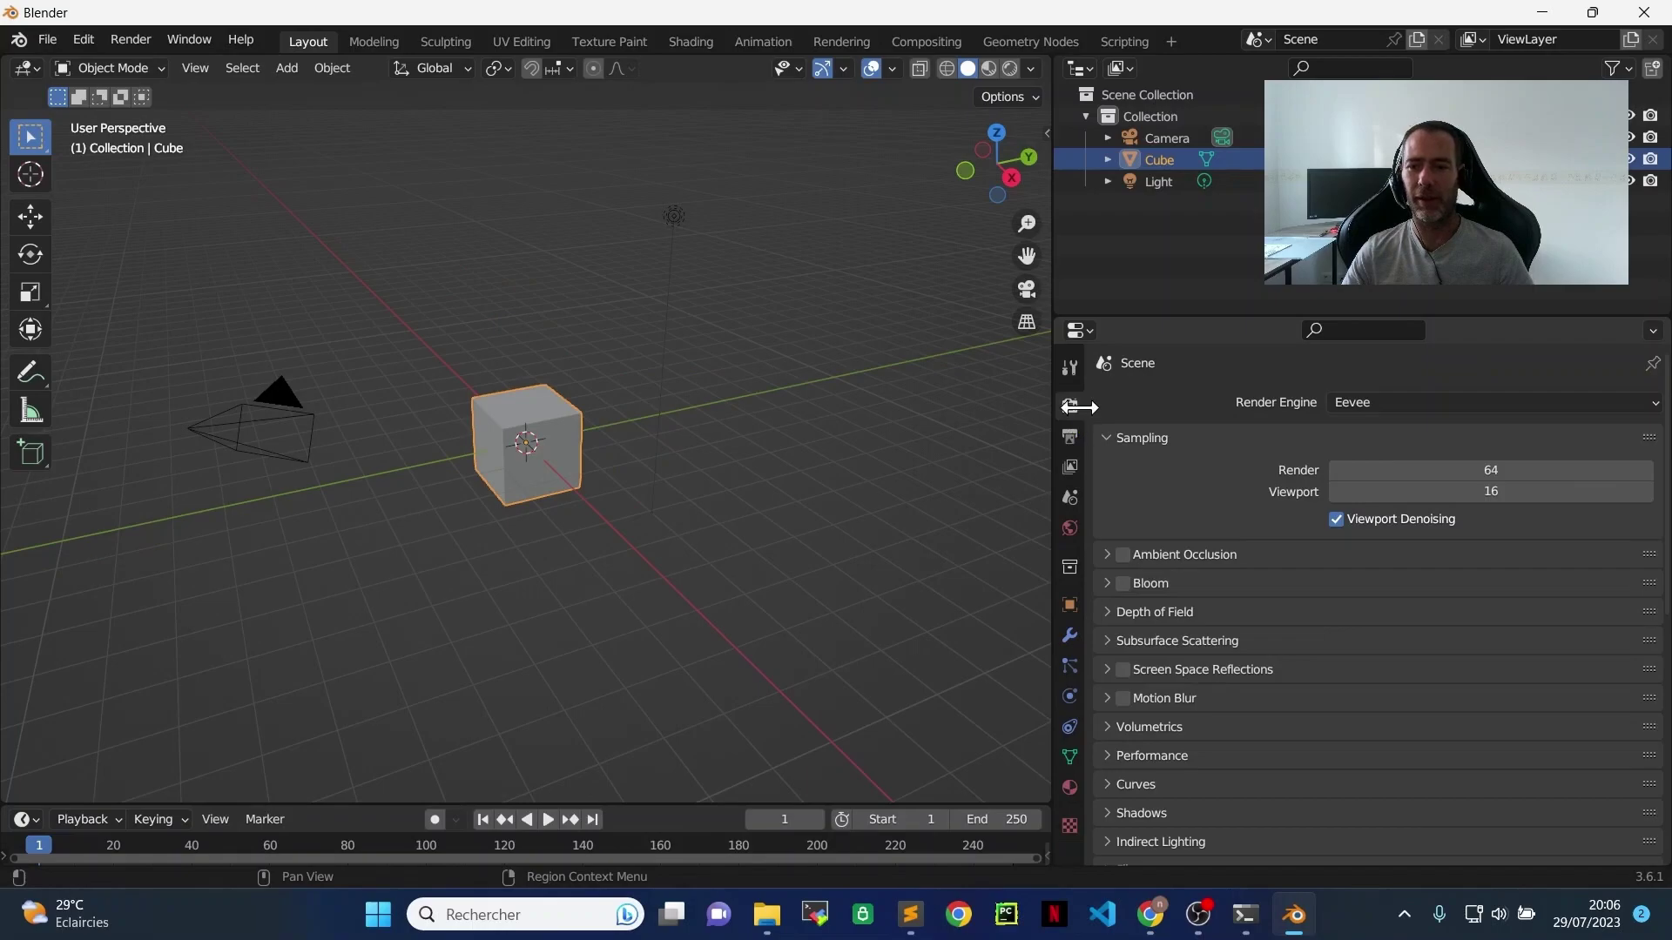
{"action": "scroll", "coordinate": [1242, 556], "scroll_direction": "down", "scroll_amount": 2}
{"action": "scroll", "coordinate": [1241, 556], "scroll_direction": "down", "scroll_amount": 5}
{"action": "scroll", "coordinate": [1238, 559], "scroll_direction": "down", "scroll_amount": 4}
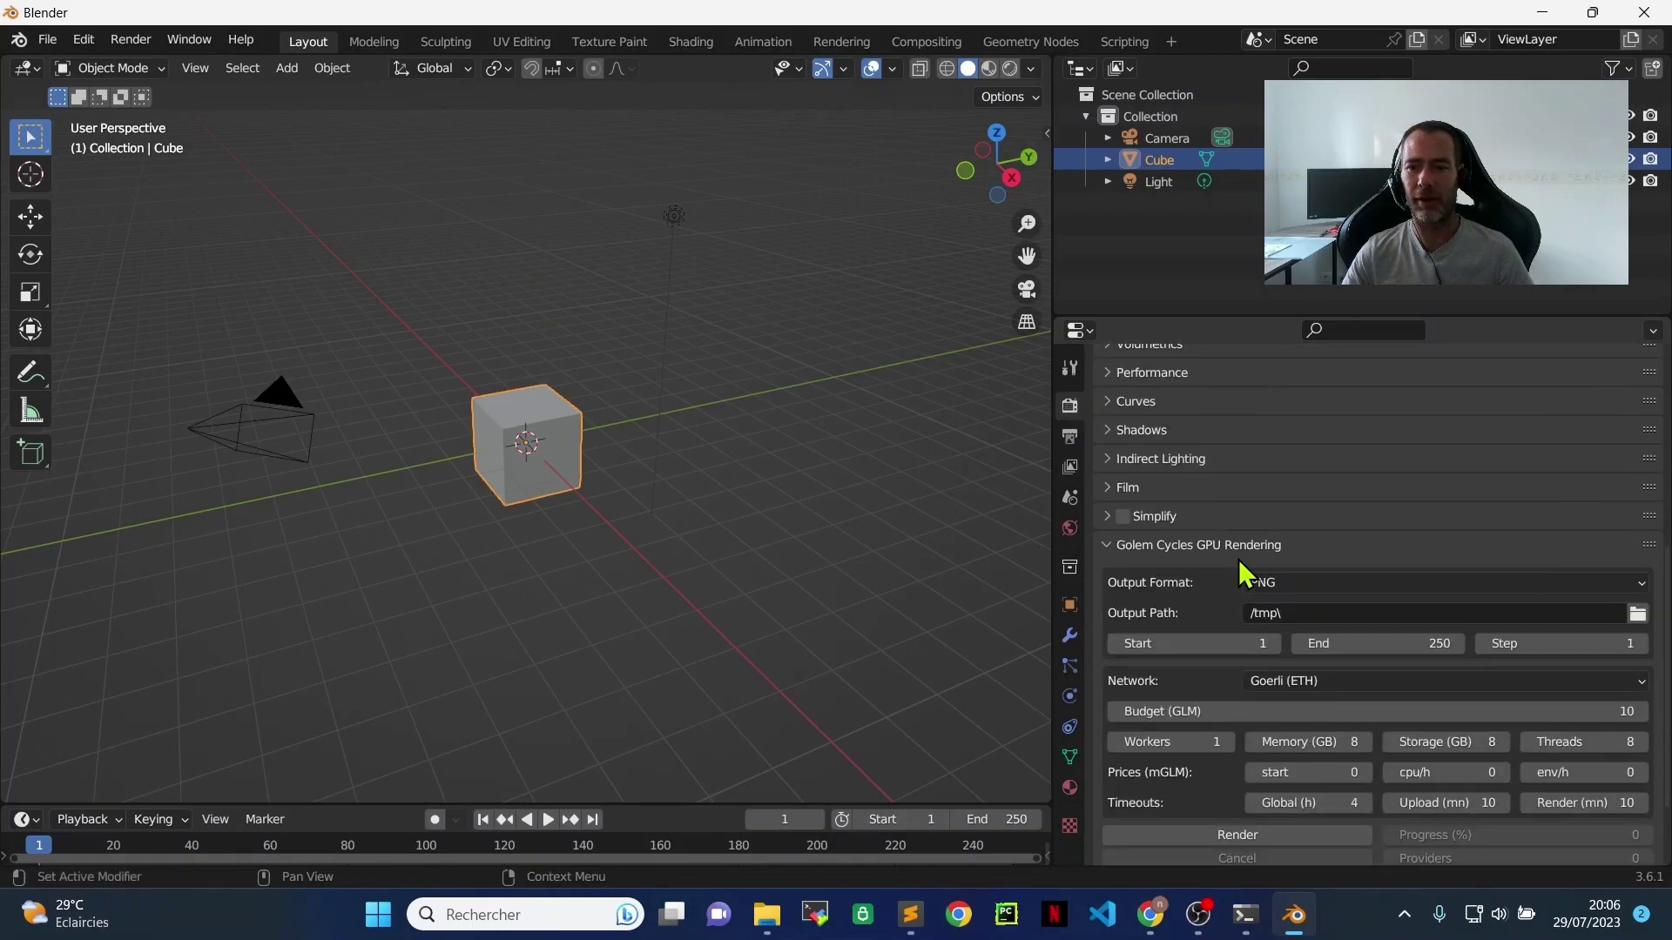
{"action": "scroll", "coordinate": [1239, 559], "scroll_direction": "down", "scroll_amount": 3}
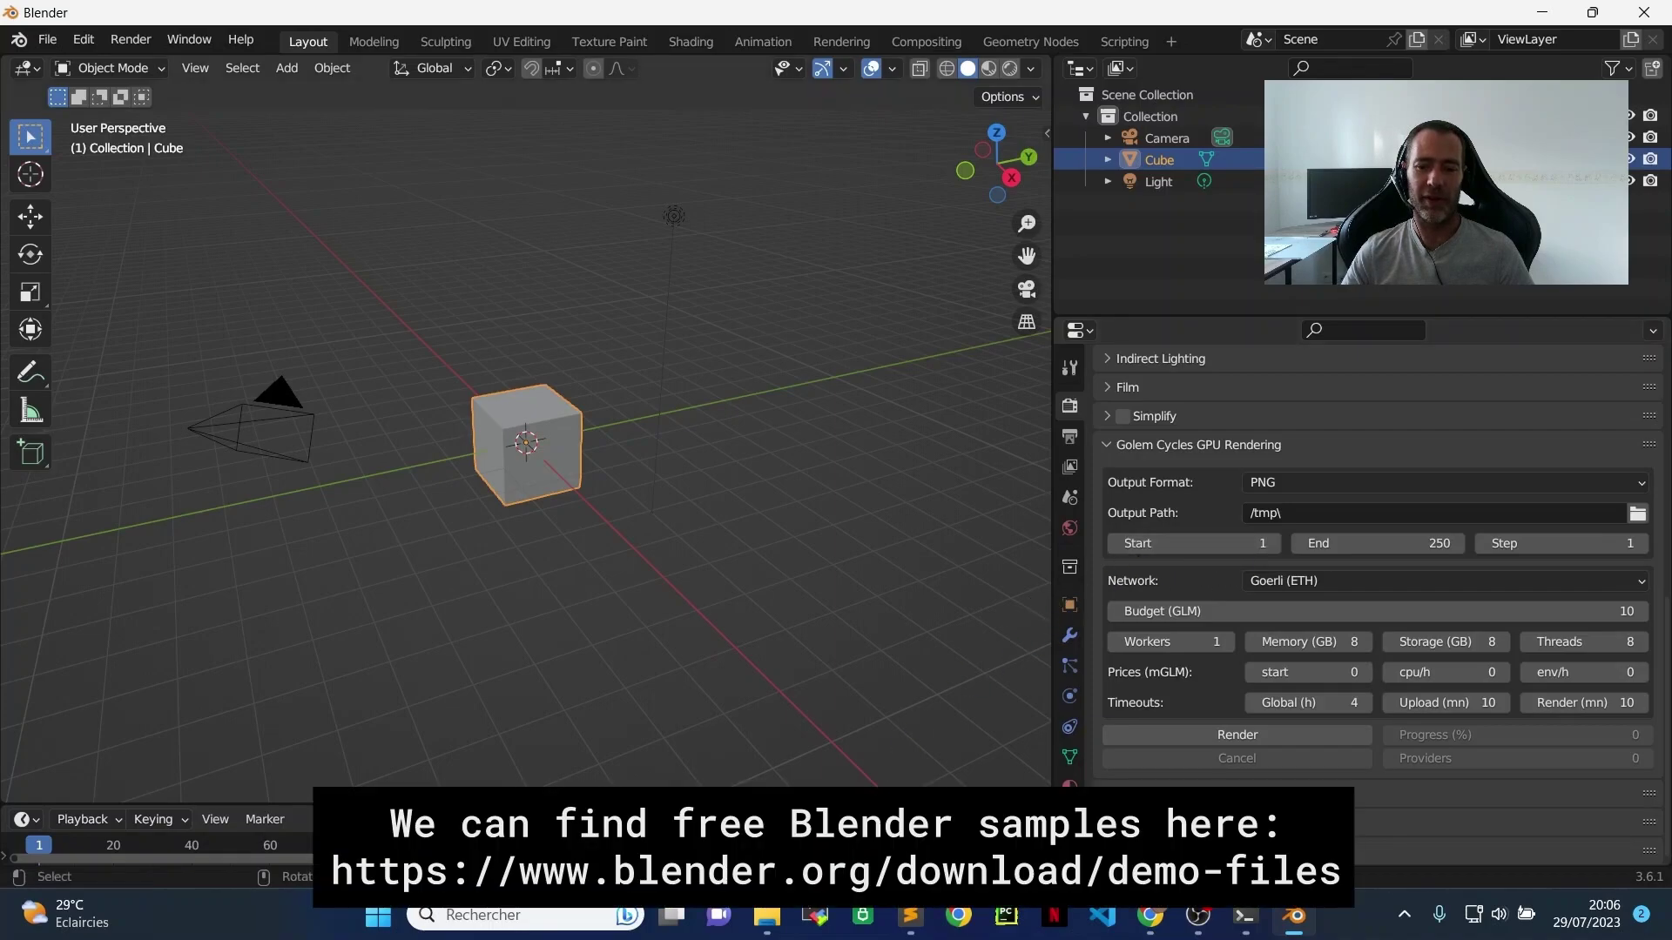
Browse blender.org's Demo Files page down to the Sprite Fright demo, then return to Blender
{"action": "left_click", "coordinate": [912, 919]}
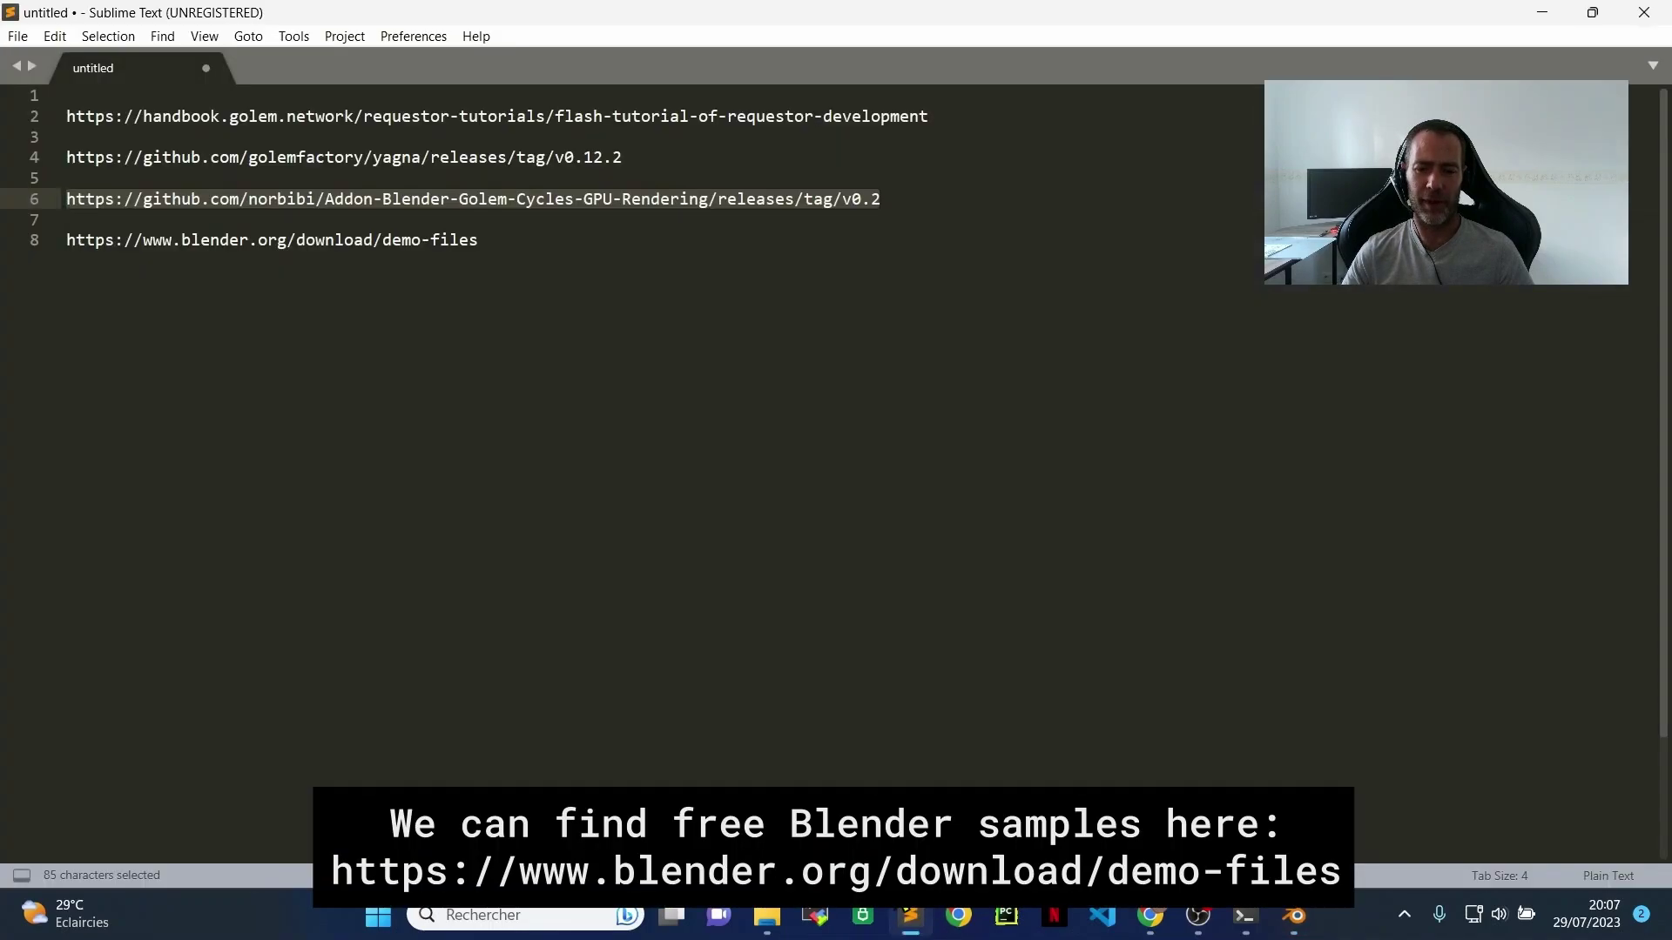
{"action": "key", "text": "alt+Tab"}
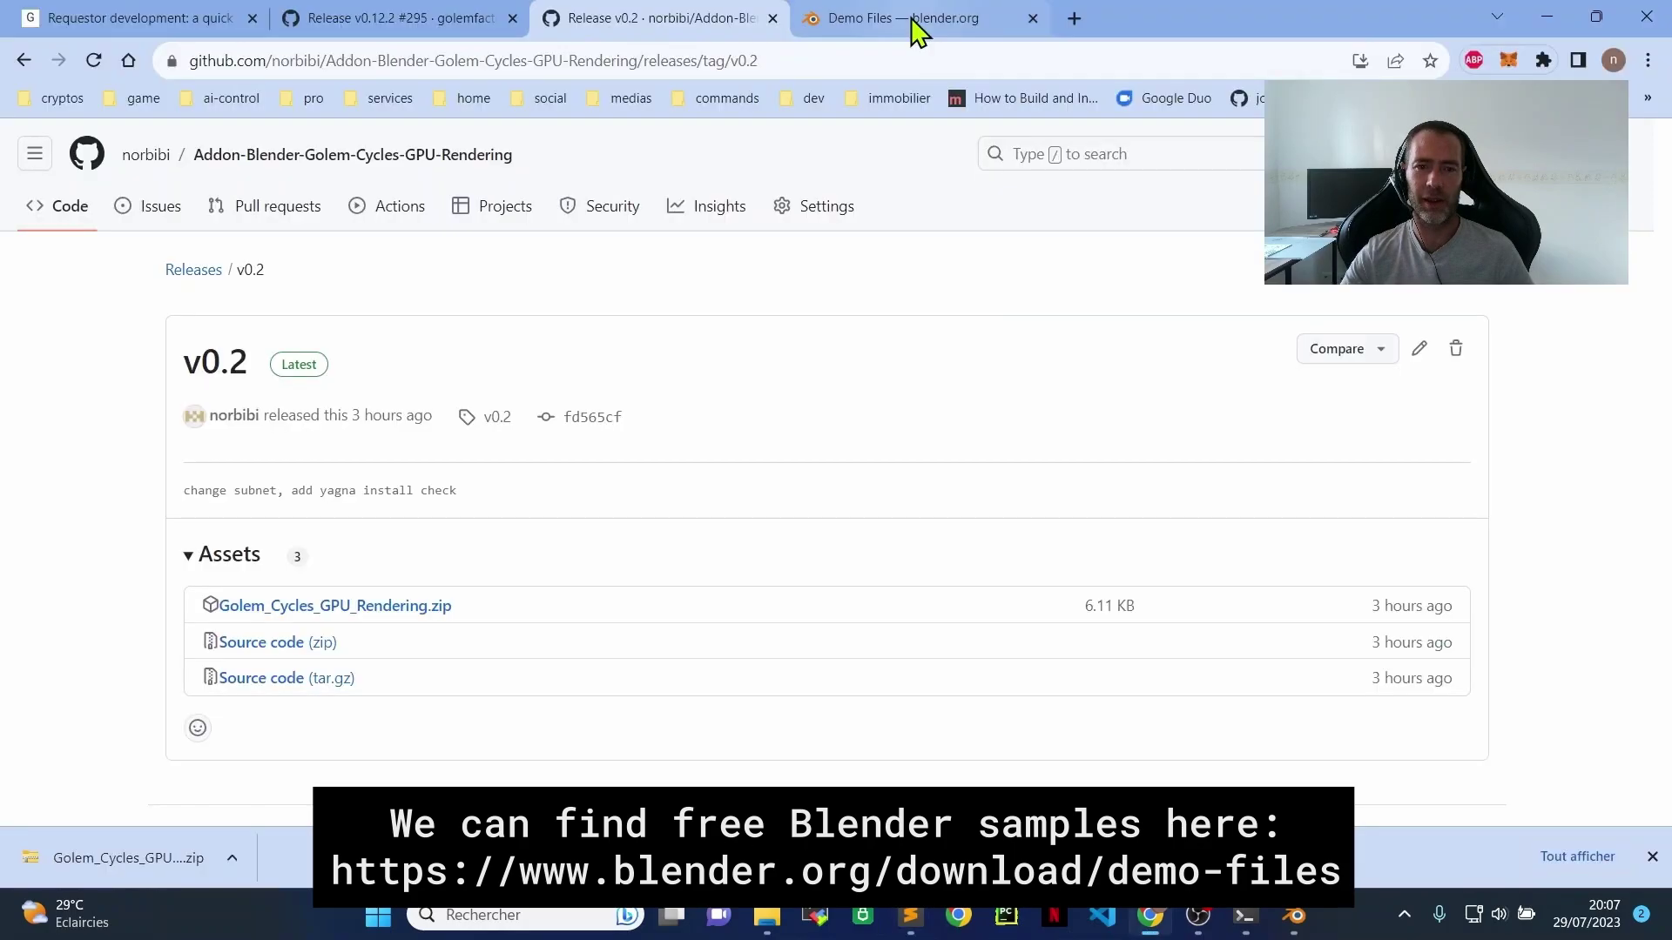
{"action": "left_click", "coordinate": [917, 24]}
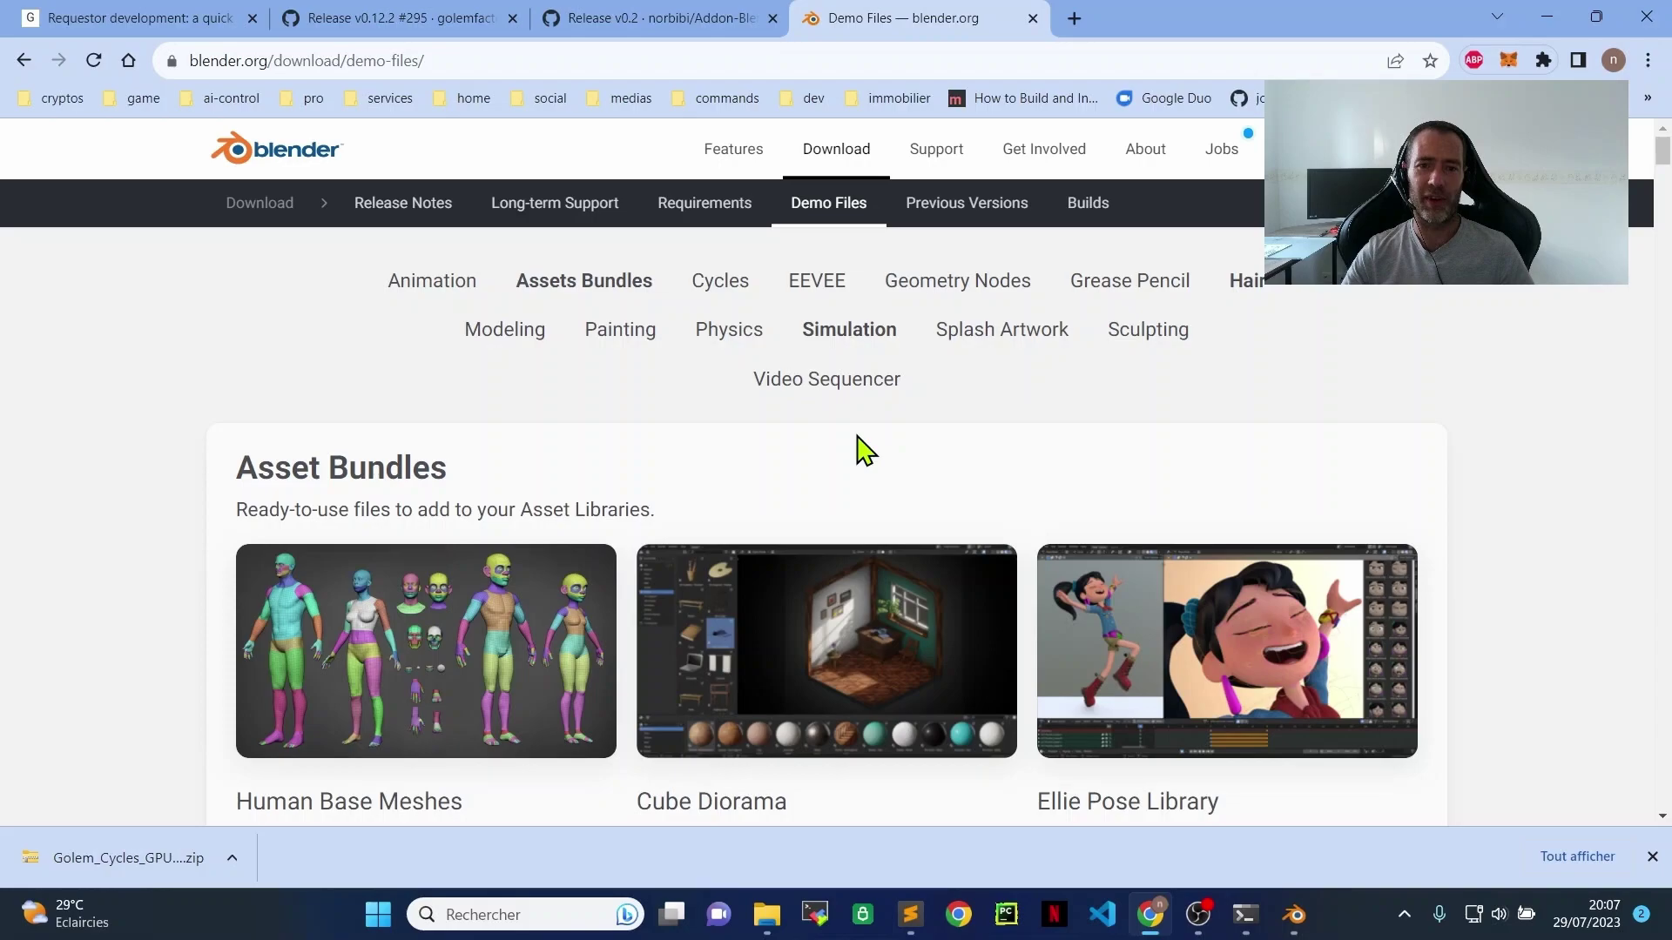
{"action": "scroll", "coordinate": [862, 449], "scroll_direction": "down", "scroll_amount": 1}
{"action": "scroll", "coordinate": [858, 448], "scroll_direction": "down", "scroll_amount": 6}
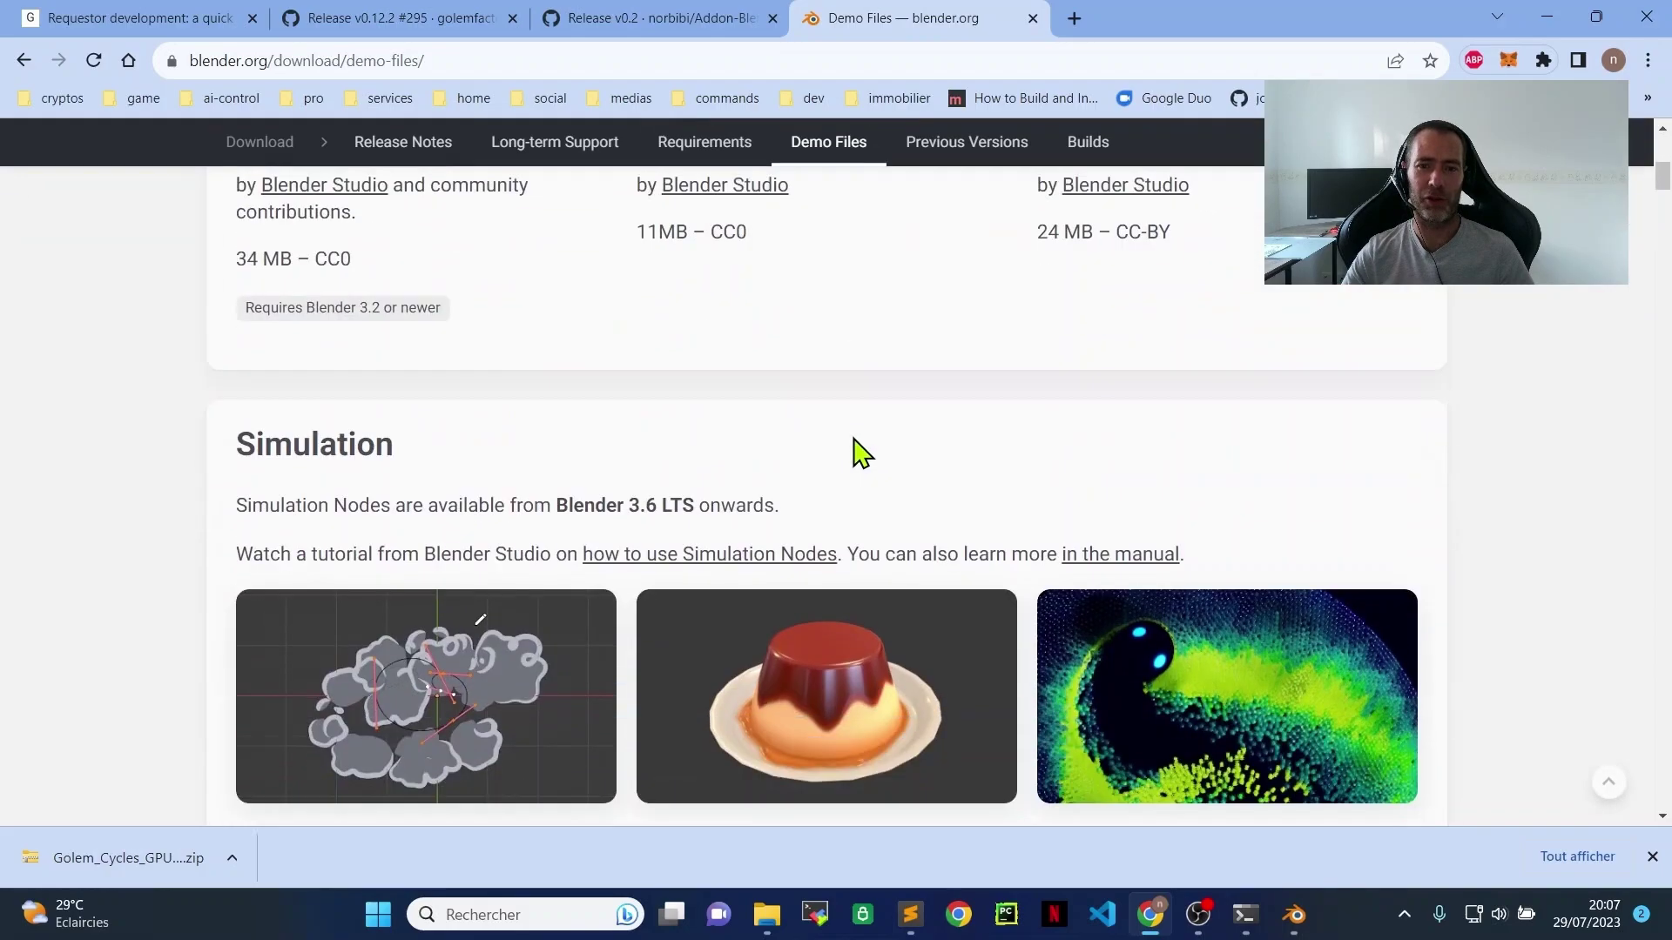
{"action": "scroll", "coordinate": [853, 448], "scroll_direction": "down", "scroll_amount": 10}
{"action": "scroll", "coordinate": [849, 453], "scroll_direction": "down", "scroll_amount": 9}
{"action": "scroll", "coordinate": [849, 453], "scroll_direction": "down", "scroll_amount": 5}
{"action": "scroll", "coordinate": [847, 452], "scroll_direction": "down", "scroll_amount": 4}
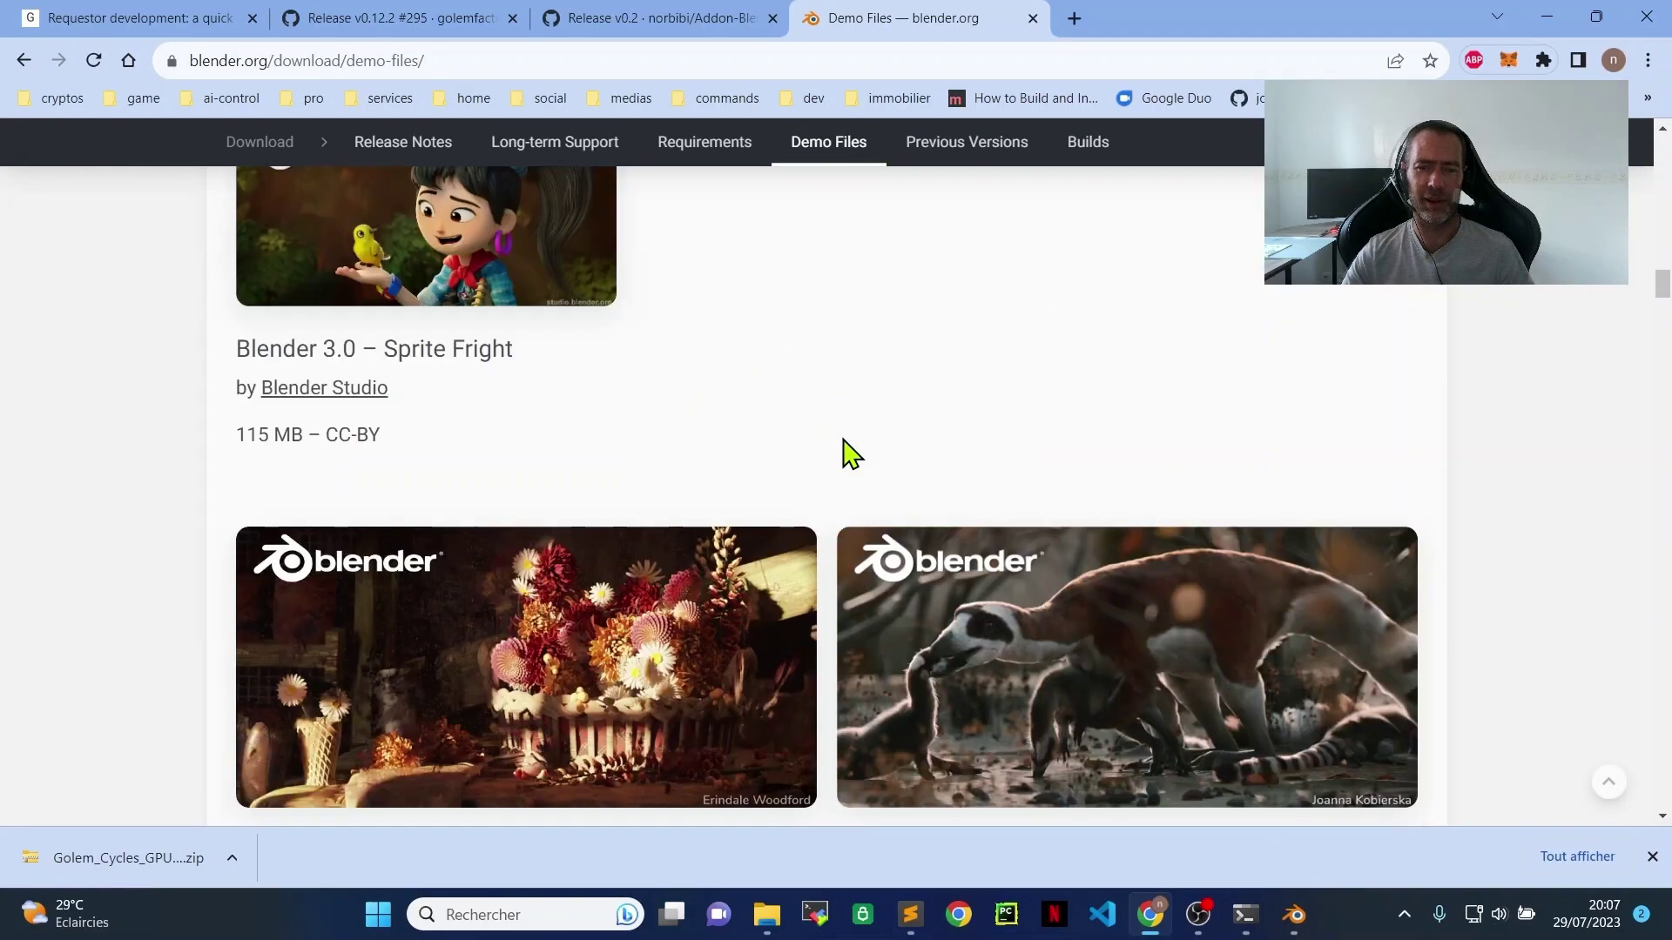
{"action": "scroll", "coordinate": [847, 452], "scroll_direction": "up", "scroll_amount": 1}
{"action": "scroll", "coordinate": [847, 452], "scroll_direction": "up", "scroll_amount": 1}
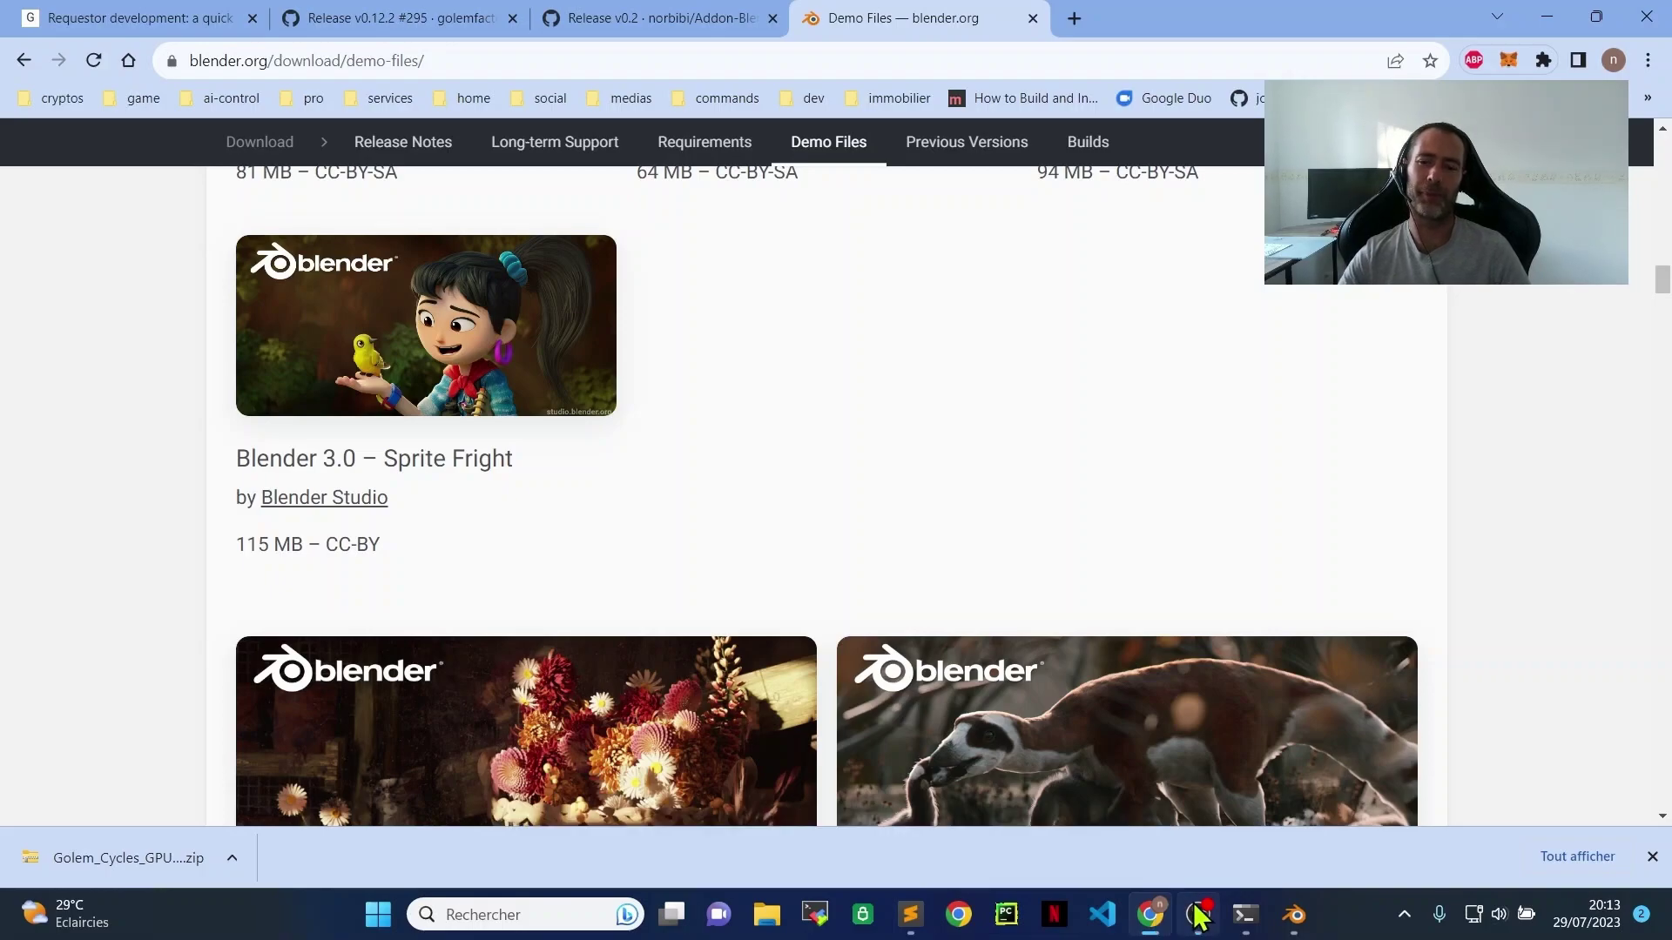
{"action": "left_click", "coordinate": [1294, 915]}
Open the Sprite Fright scene 010_0020_A.lighting.blend from the File menu
{"action": "left_click", "coordinate": [47, 40]}
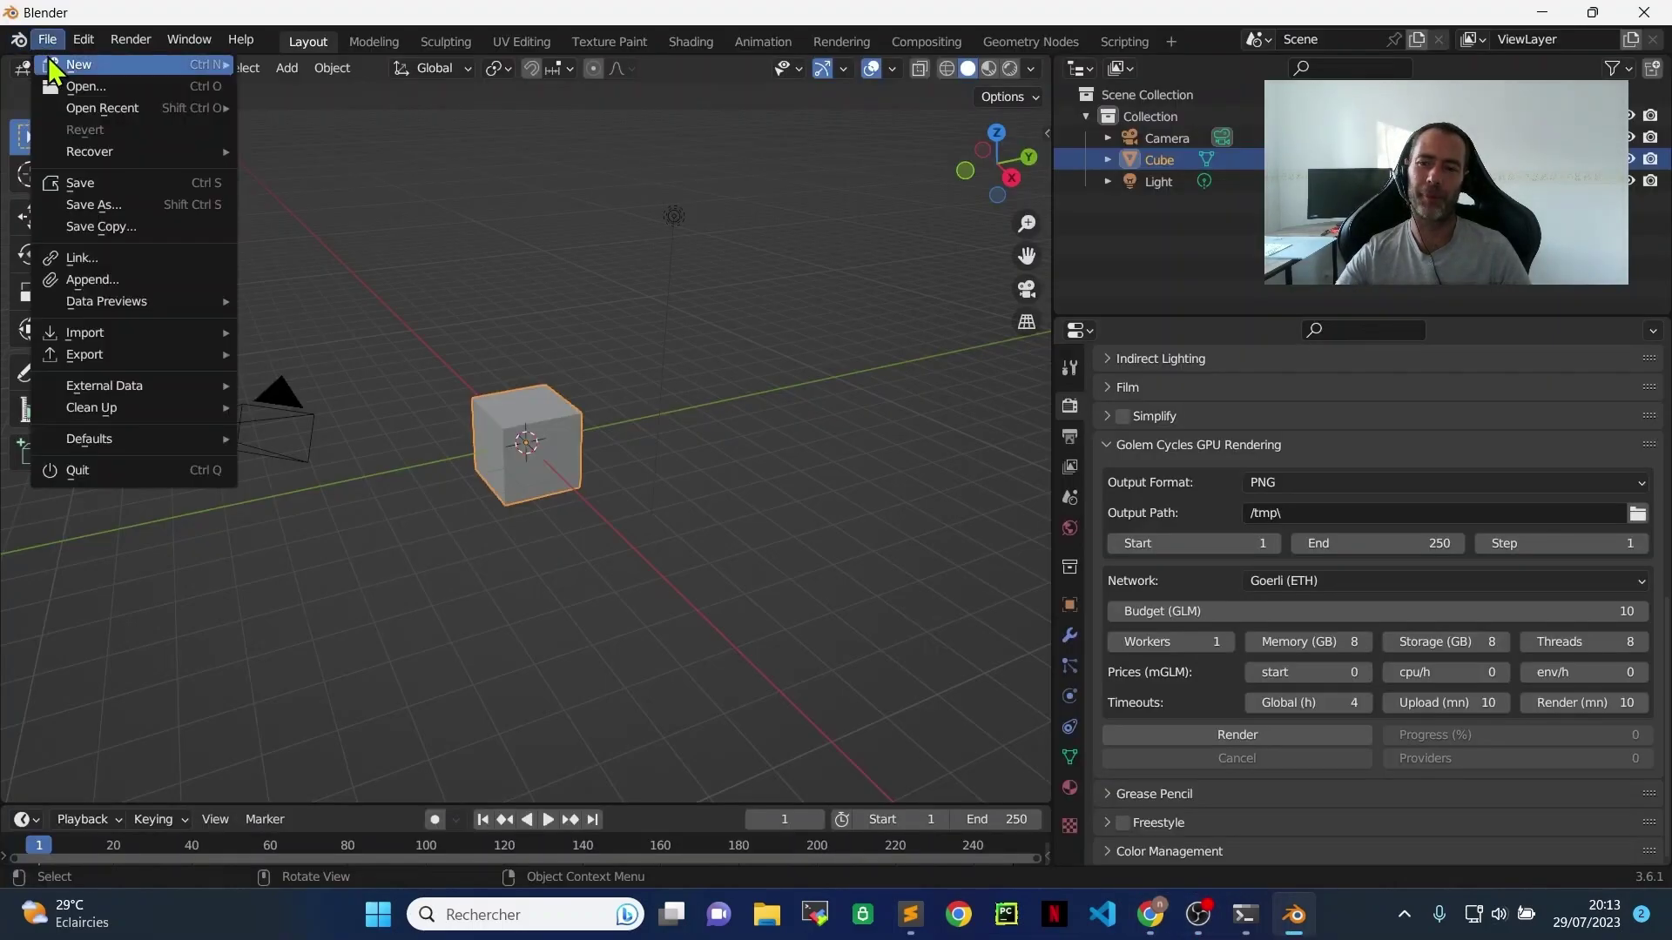
{"action": "left_click", "coordinate": [83, 86]}
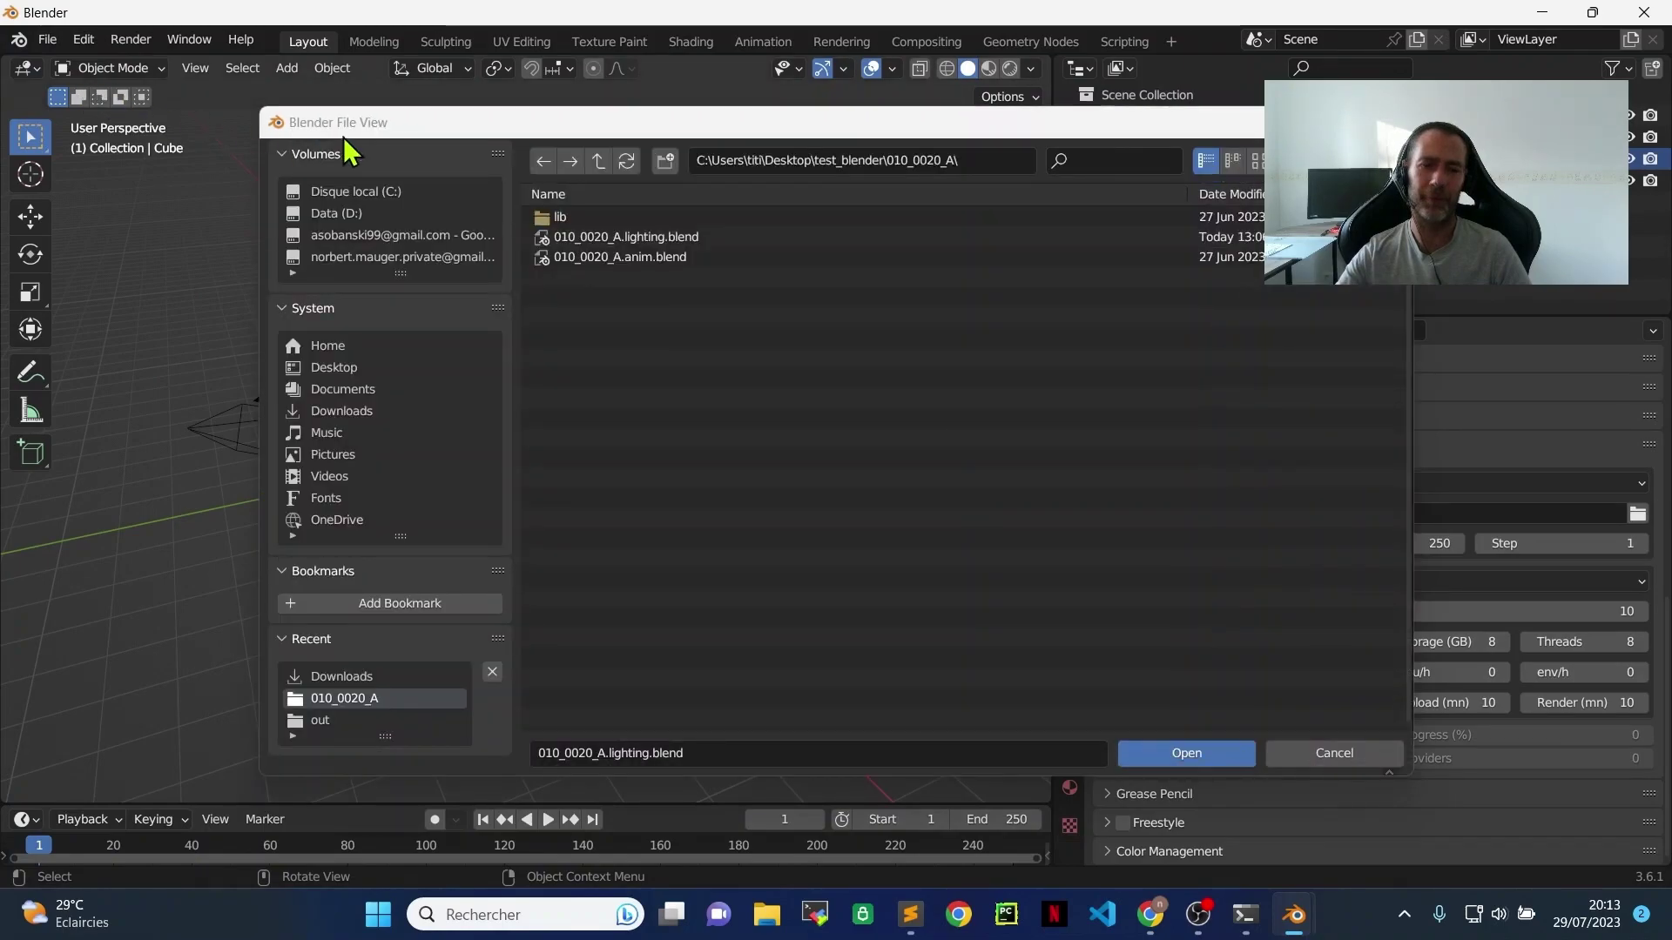
{"action": "double_click", "coordinate": [567, 236]}
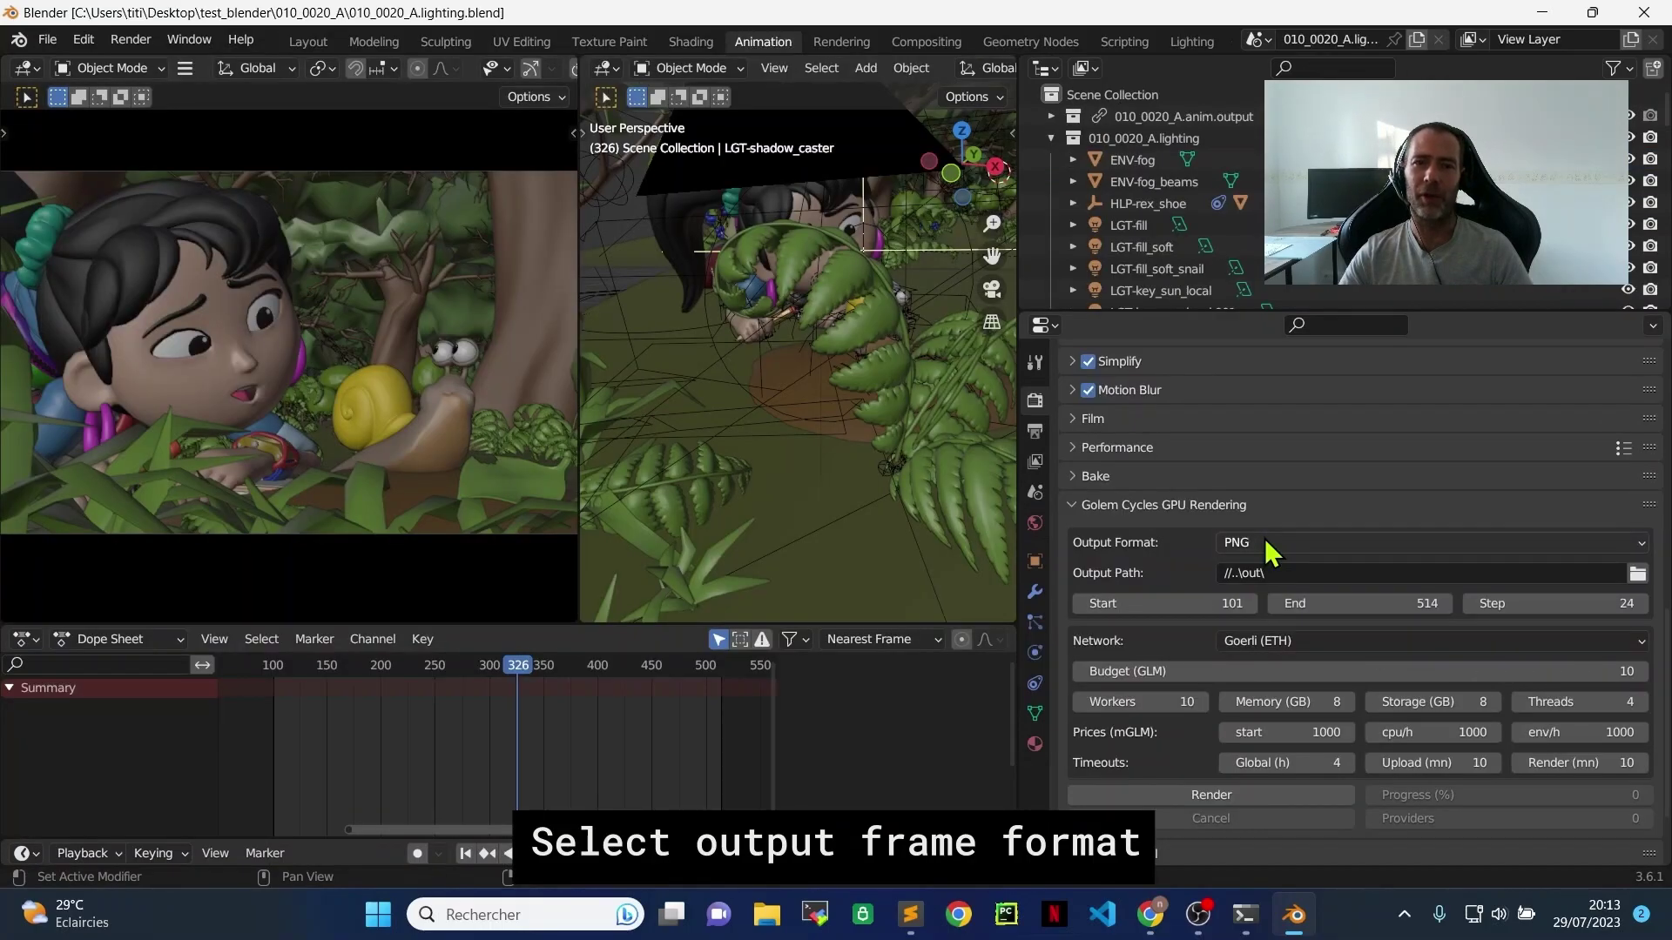
Keep PNG as the Golem output format and set the output path to the out folder (//..\out\)
{"action": "left_click", "coordinate": [1285, 544]}
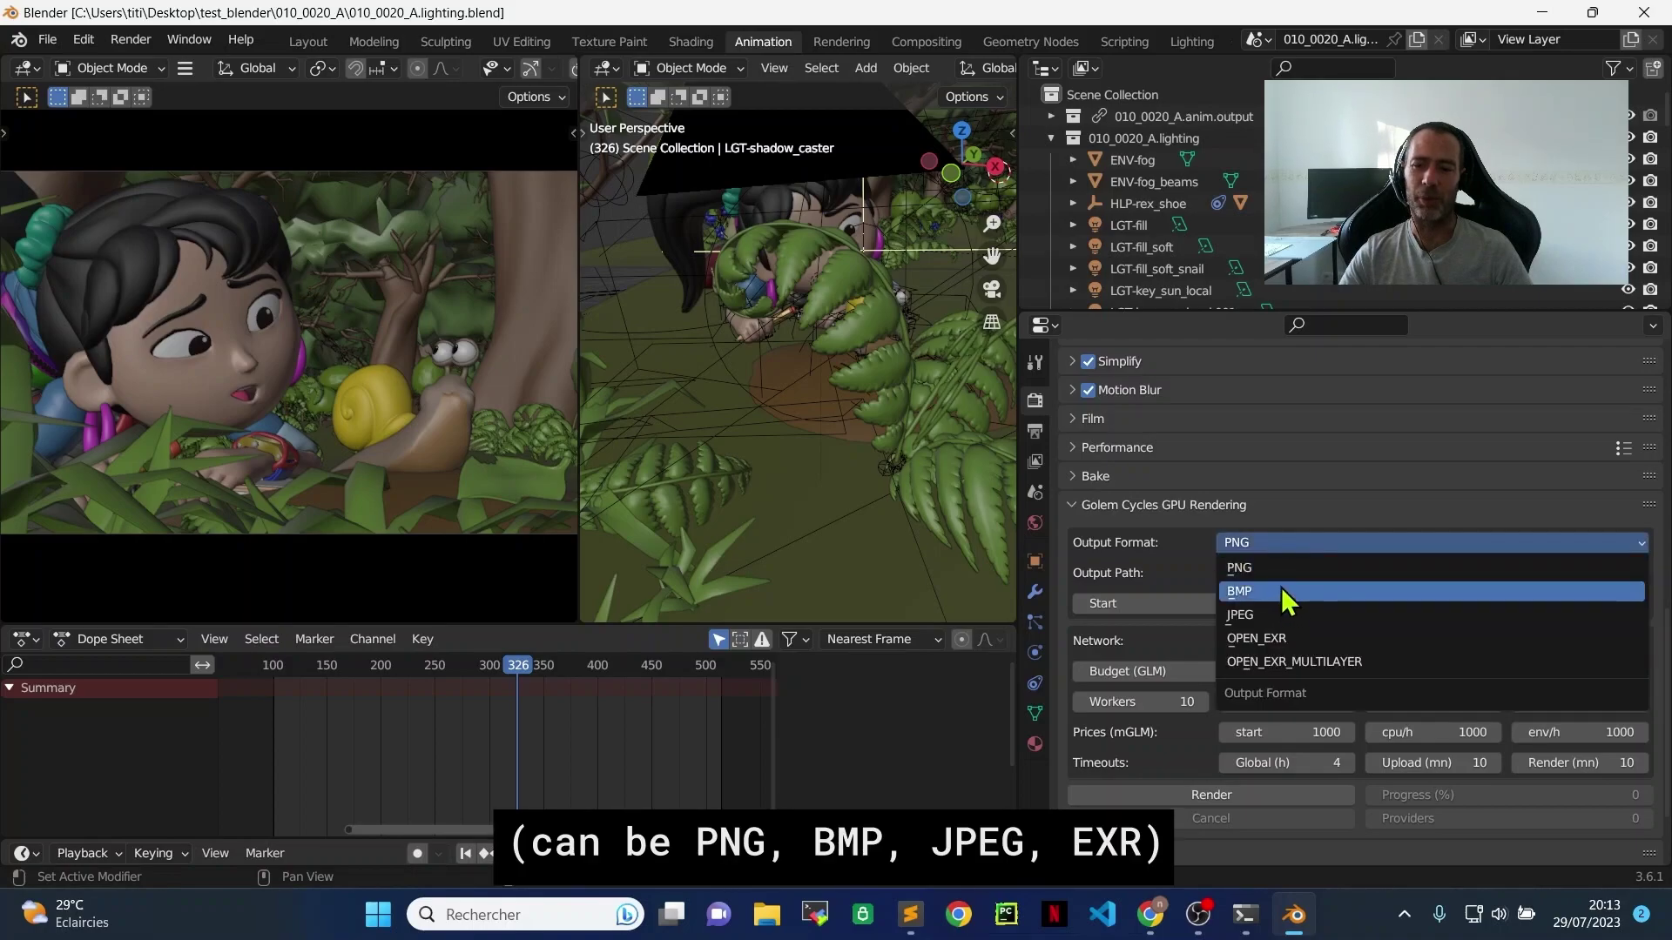
{"action": "left_click", "coordinate": [1240, 568]}
{"action": "left_click", "coordinate": [1637, 573]}
{"action": "left_click", "coordinate": [561, 220]}
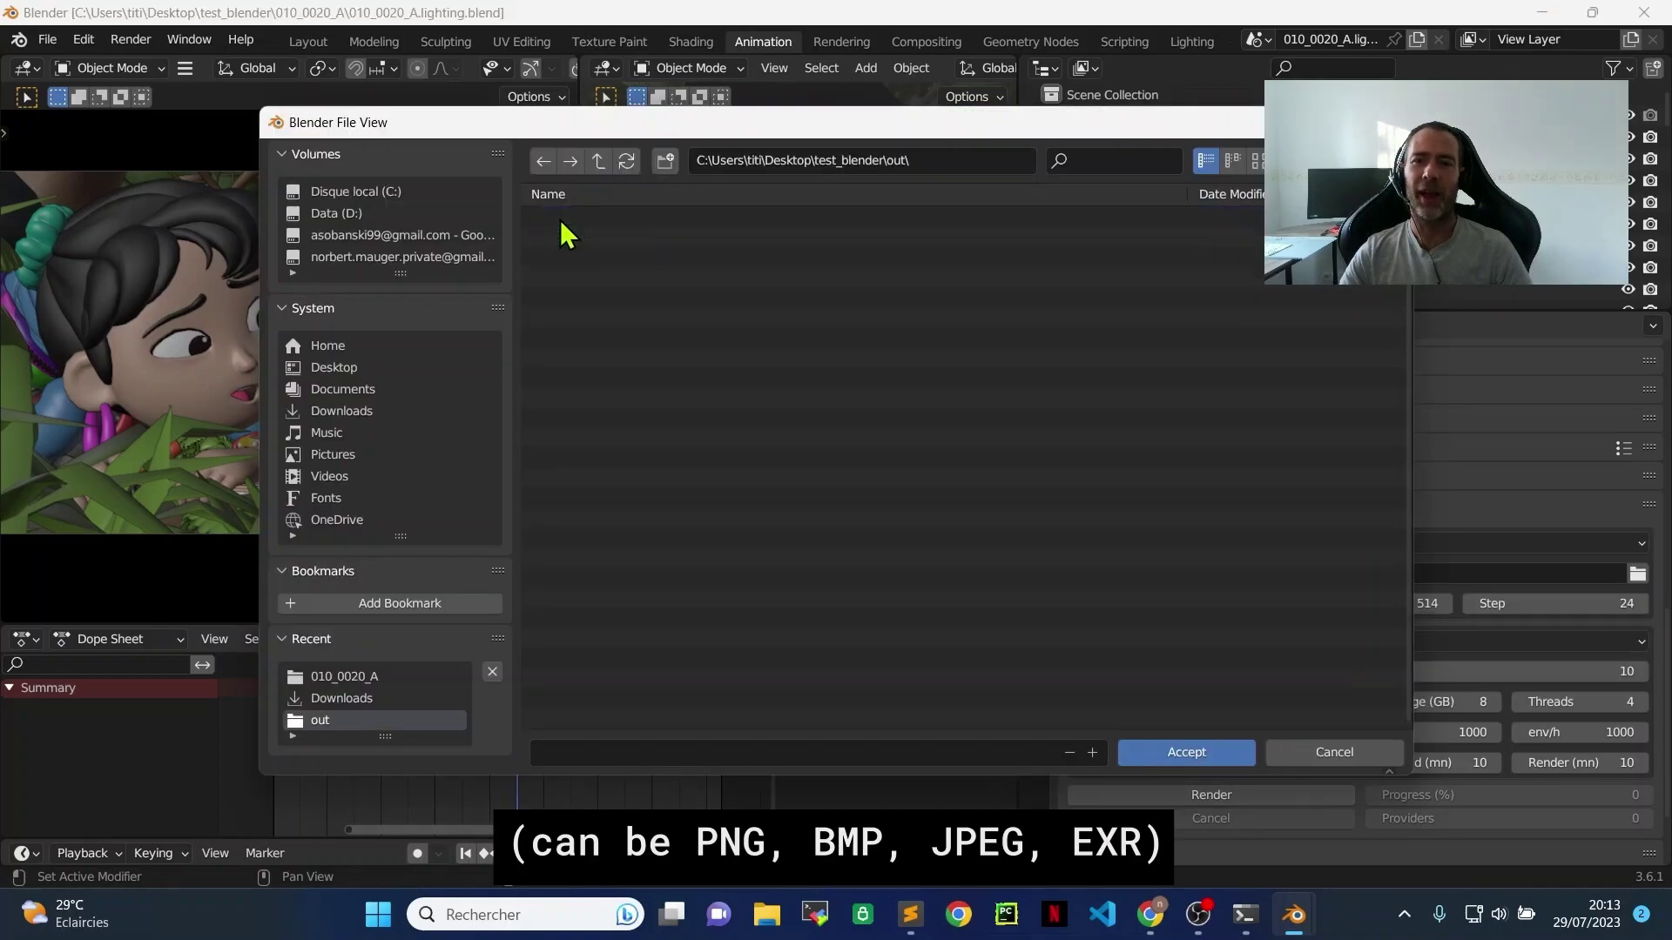
{"action": "left_click", "coordinate": [1172, 750]}
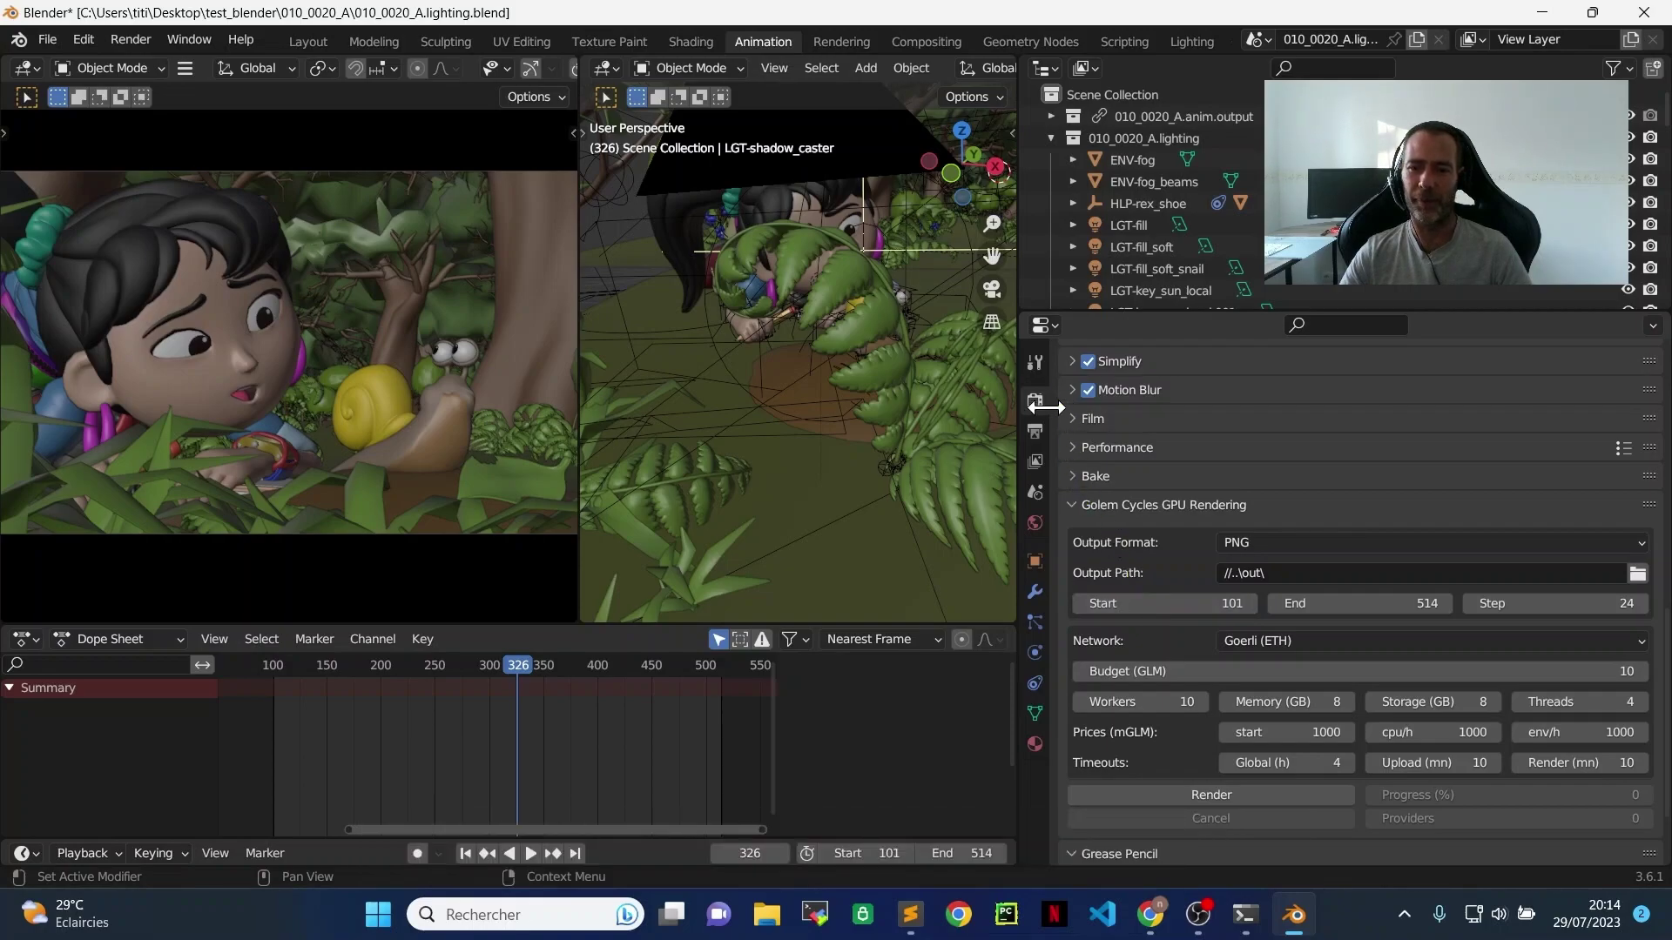
{"action": "left_click", "coordinate": [1036, 433]}
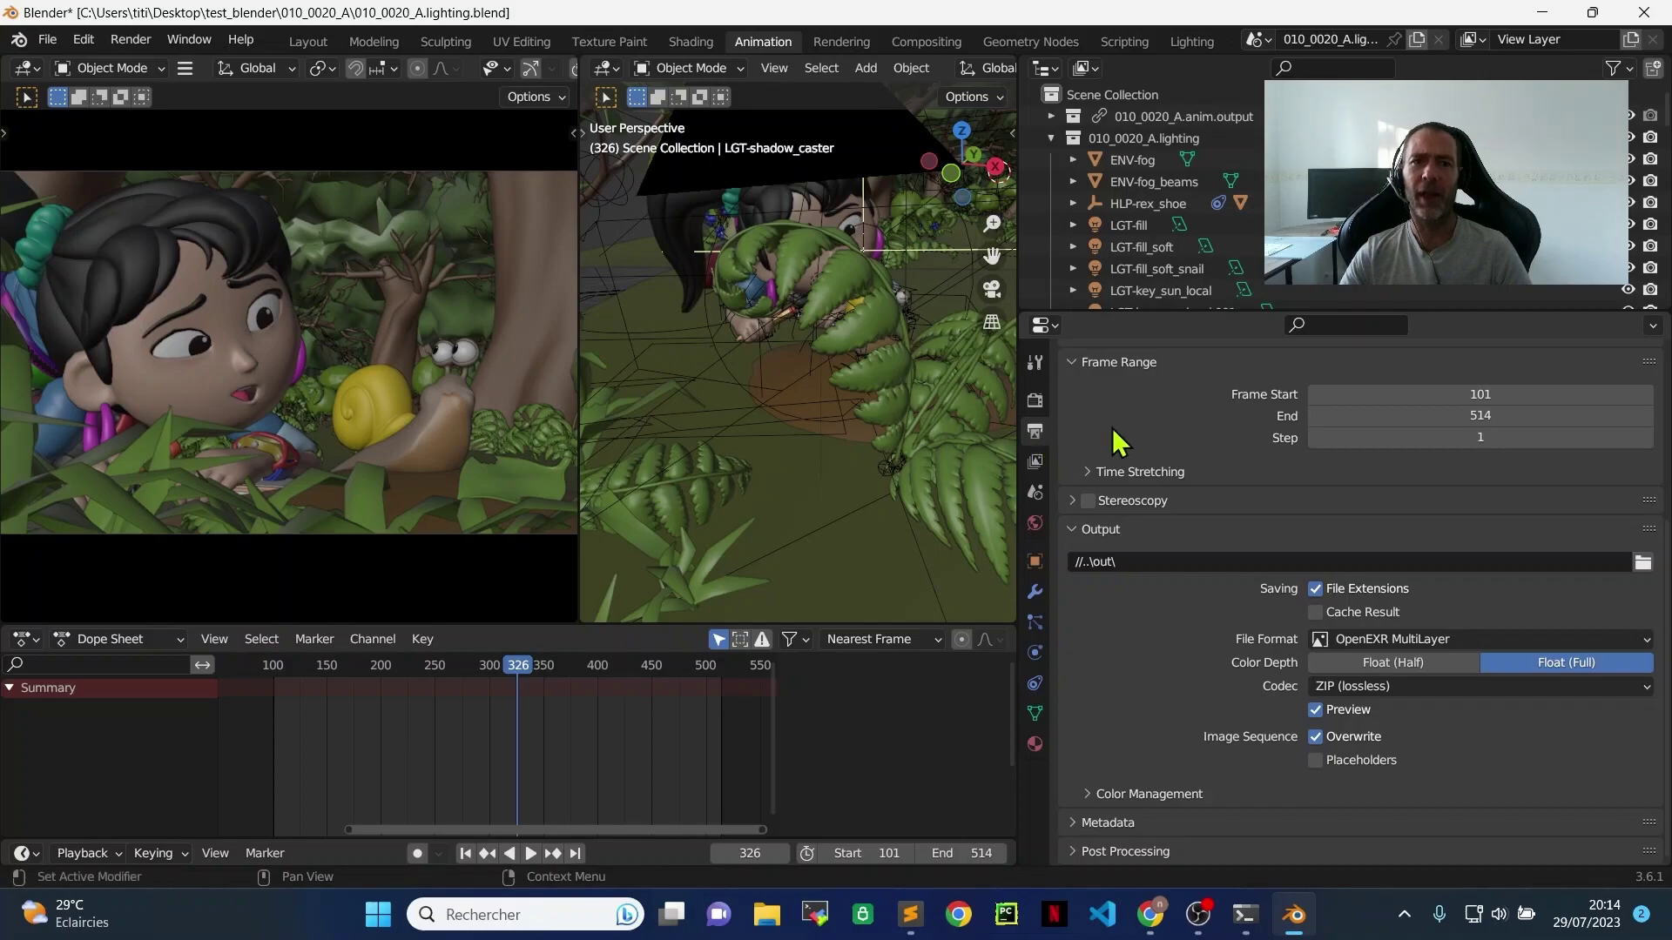
{"action": "left_click", "coordinate": [1035, 403]}
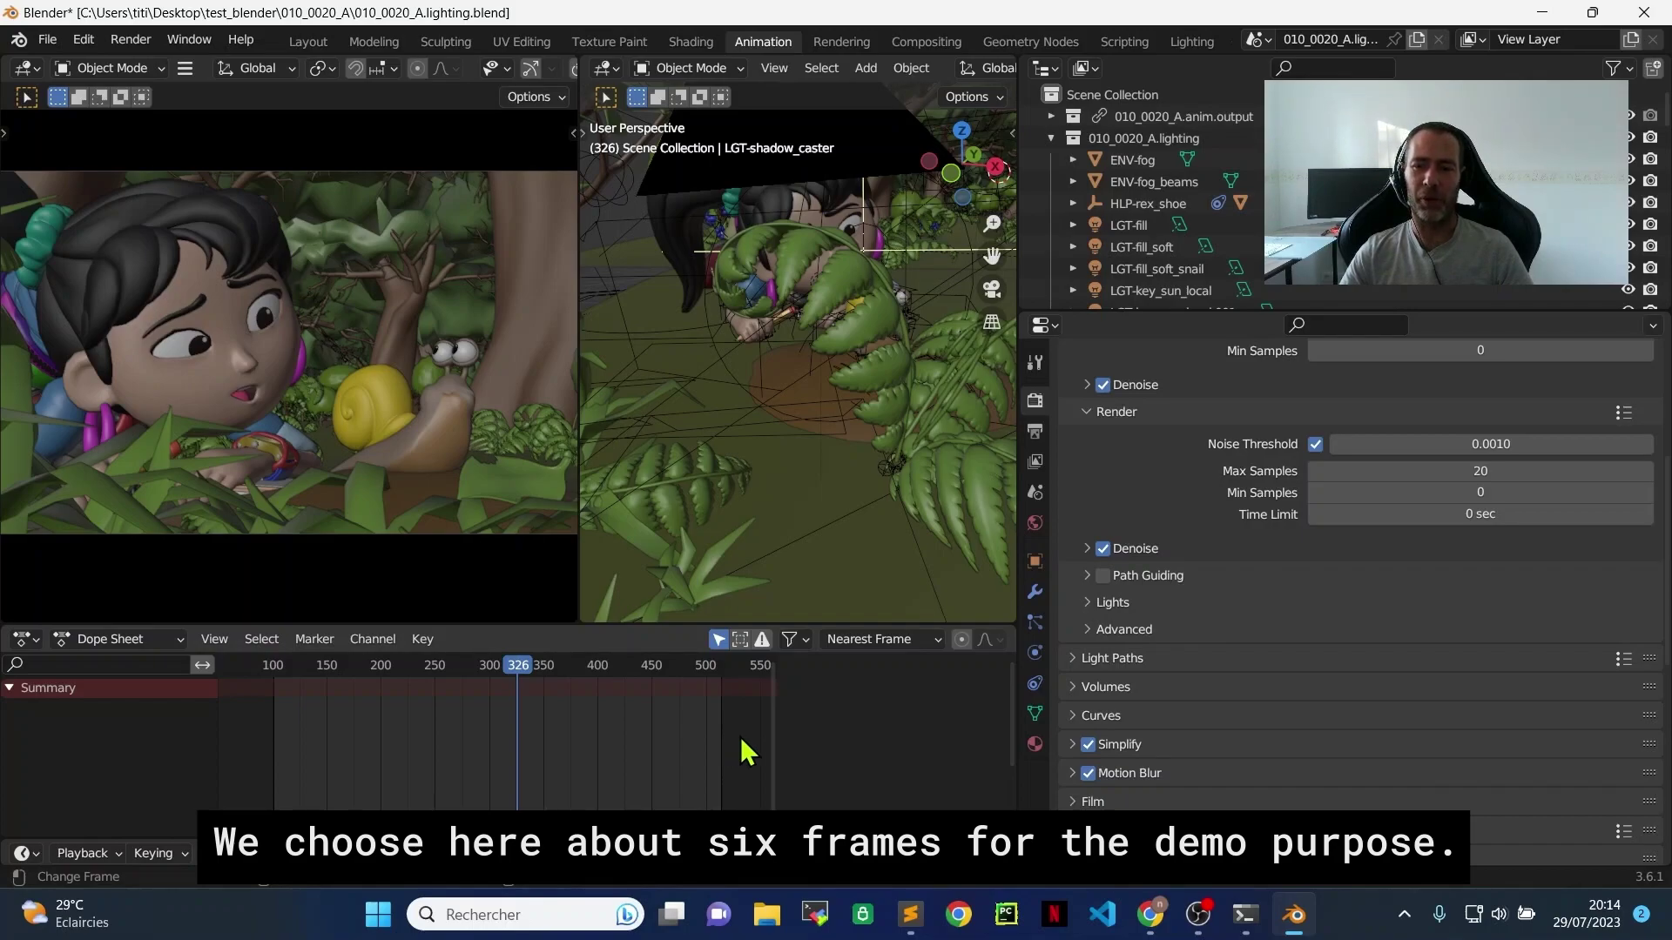
Set the Golem range End to frame 106 and Step to 1, keeping the Goerli (ETH) network
{"action": "scroll", "coordinate": [1172, 587], "scroll_direction": "down", "scroll_amount": 1}
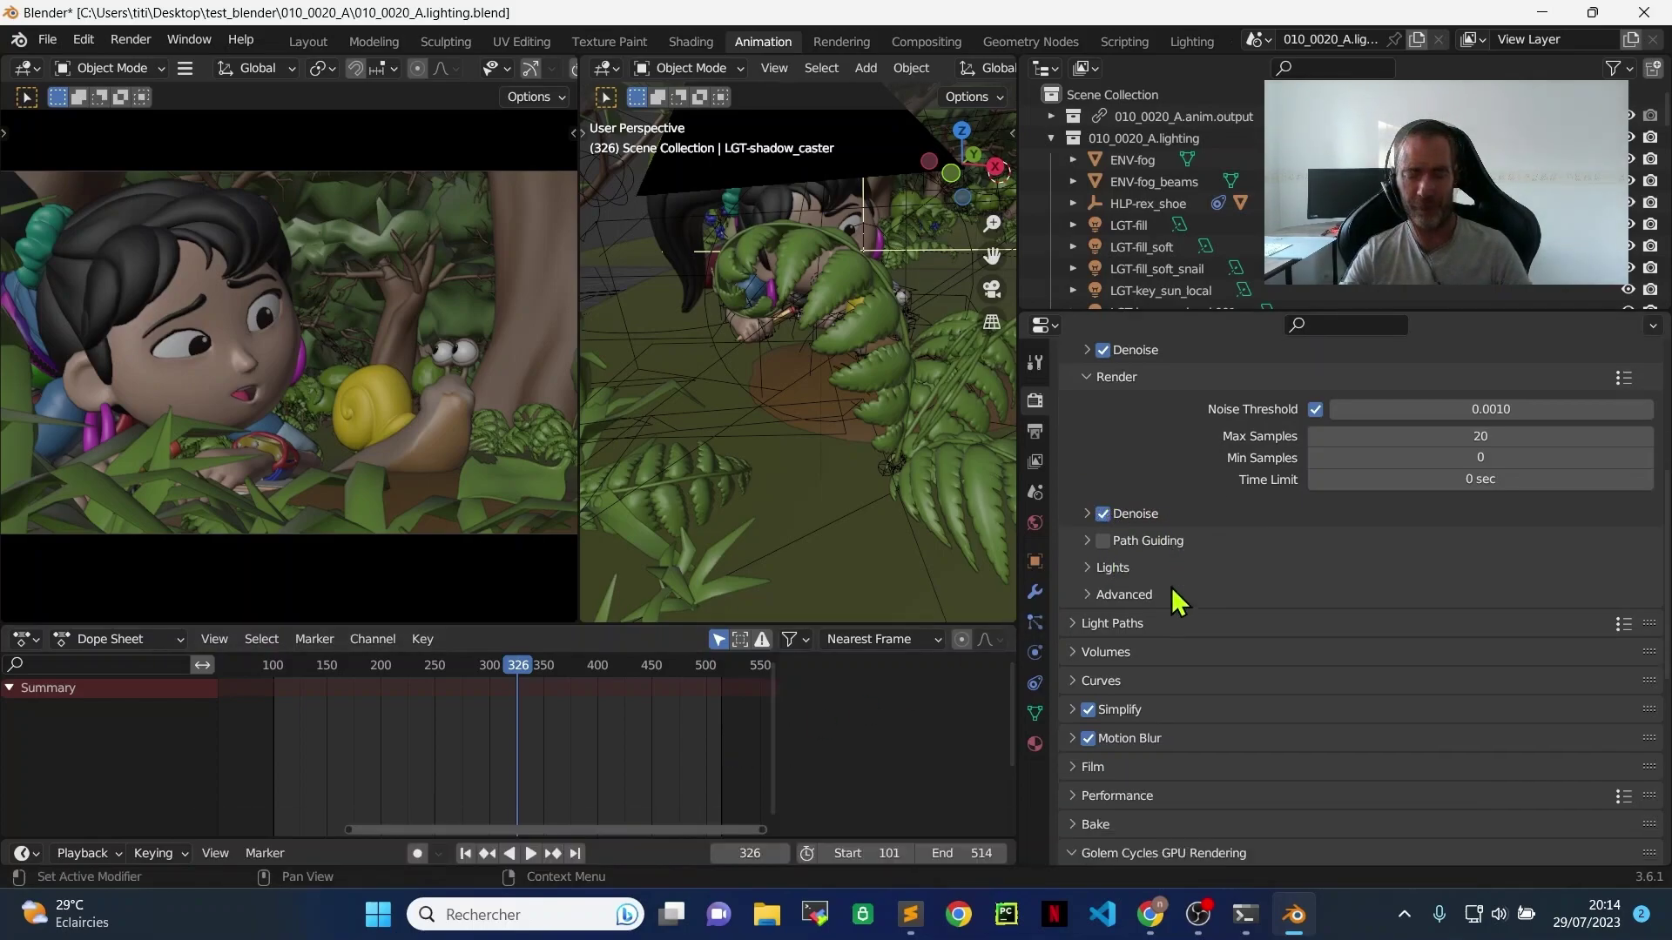
{"action": "scroll", "coordinate": [1172, 586], "scroll_direction": "down", "scroll_amount": 5}
{"action": "scroll", "coordinate": [1172, 587], "scroll_direction": "down", "scroll_amount": 5}
{"action": "left_click", "coordinate": [1335, 603]}
{"action": "type", "text": "10"}
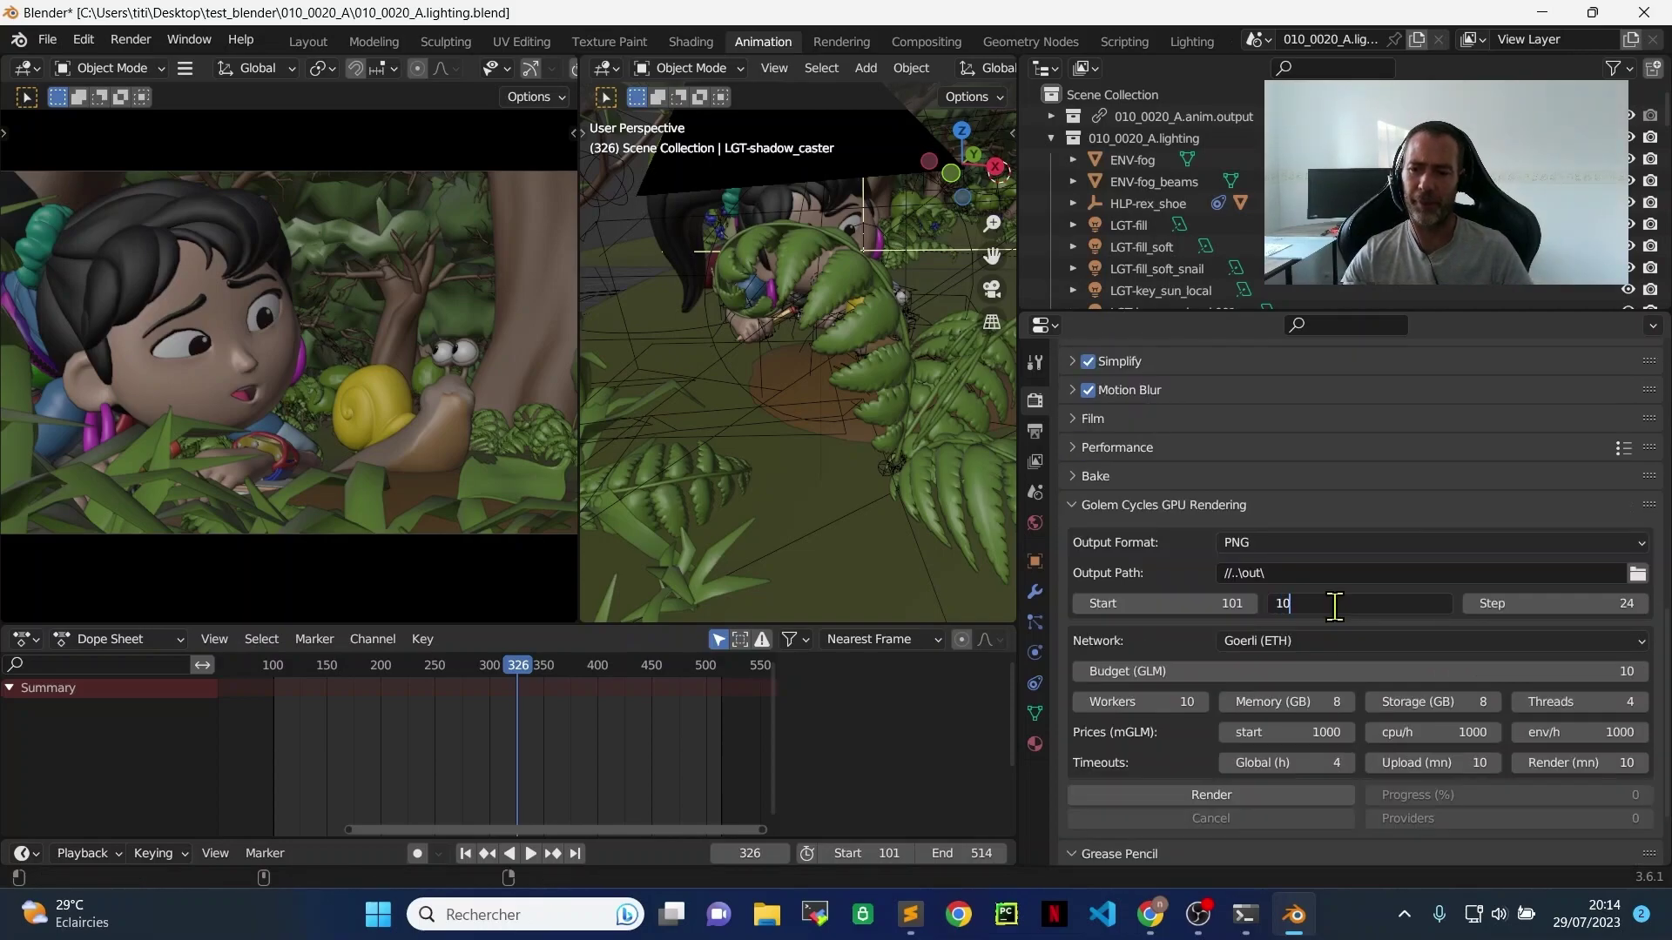
{"action": "type", "text": "6"}
{"action": "key", "text": "Return"}
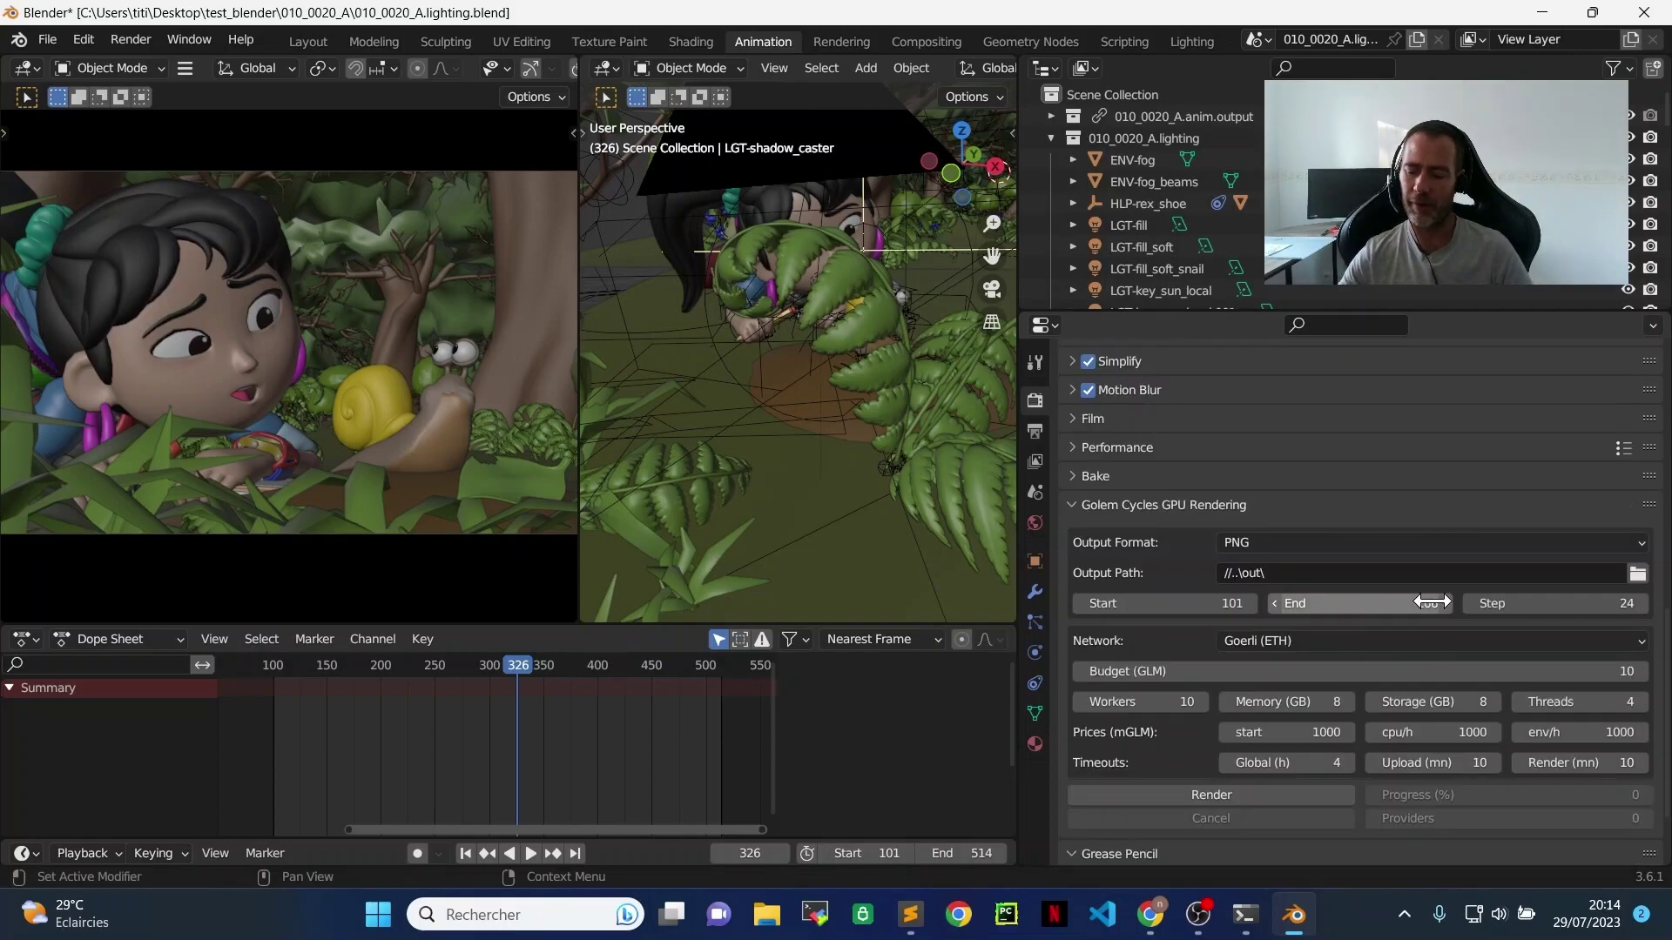
{"action": "left_click", "coordinate": [1554, 607]}
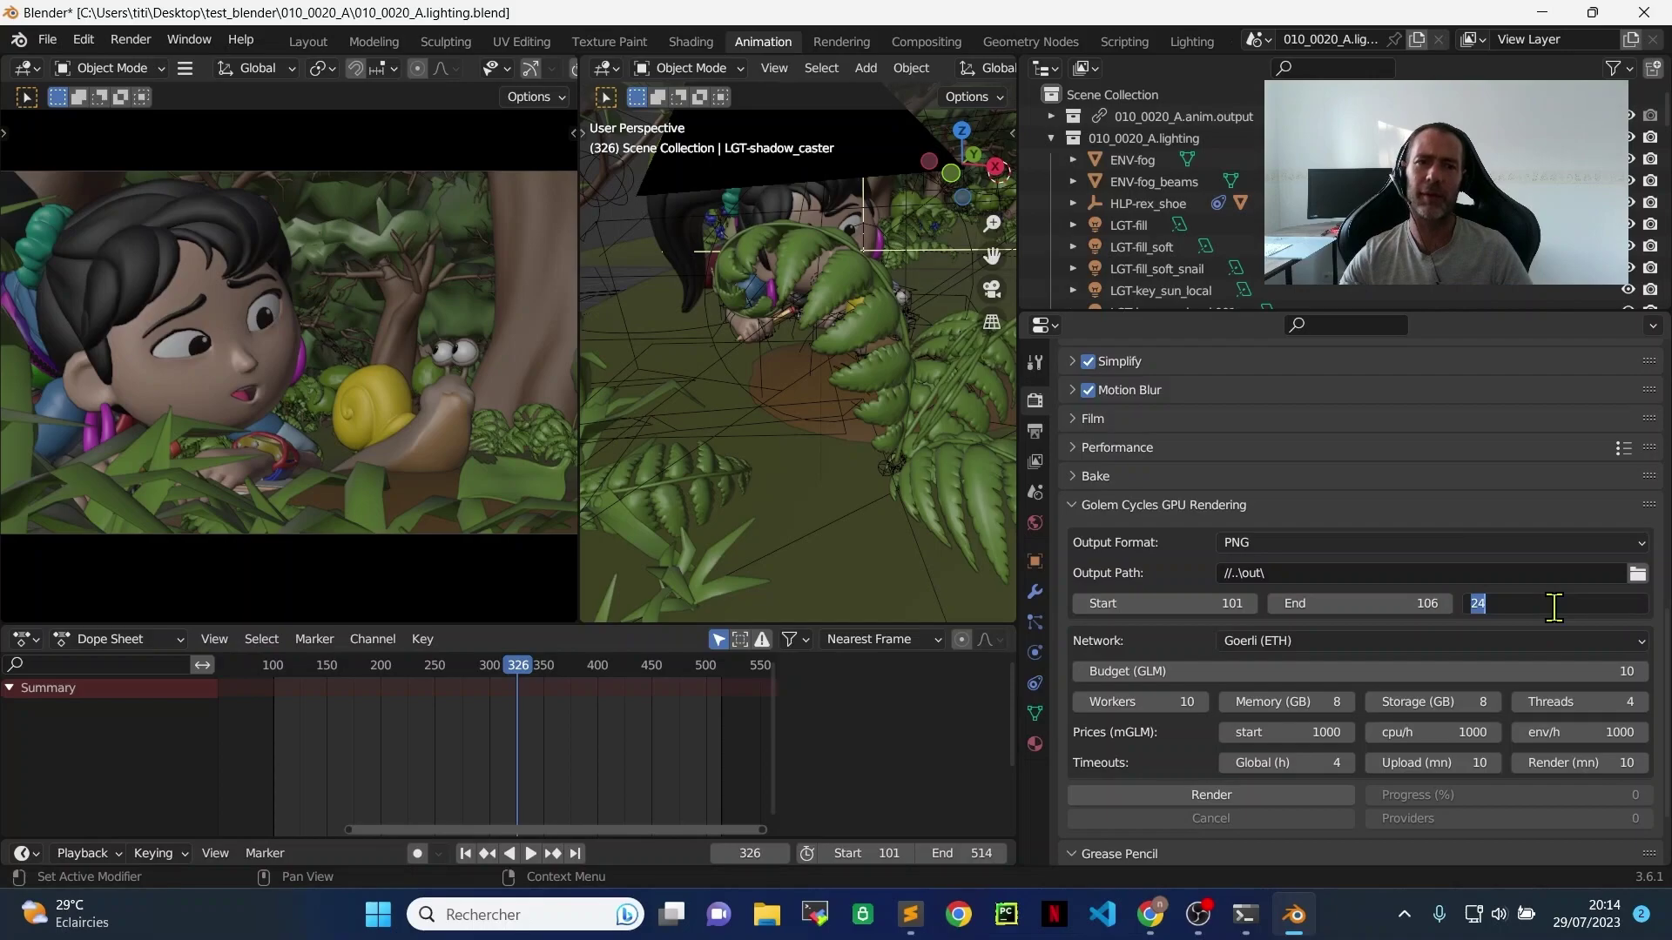
{"action": "type", "text": "1"}
{"action": "key", "text": "Return"}
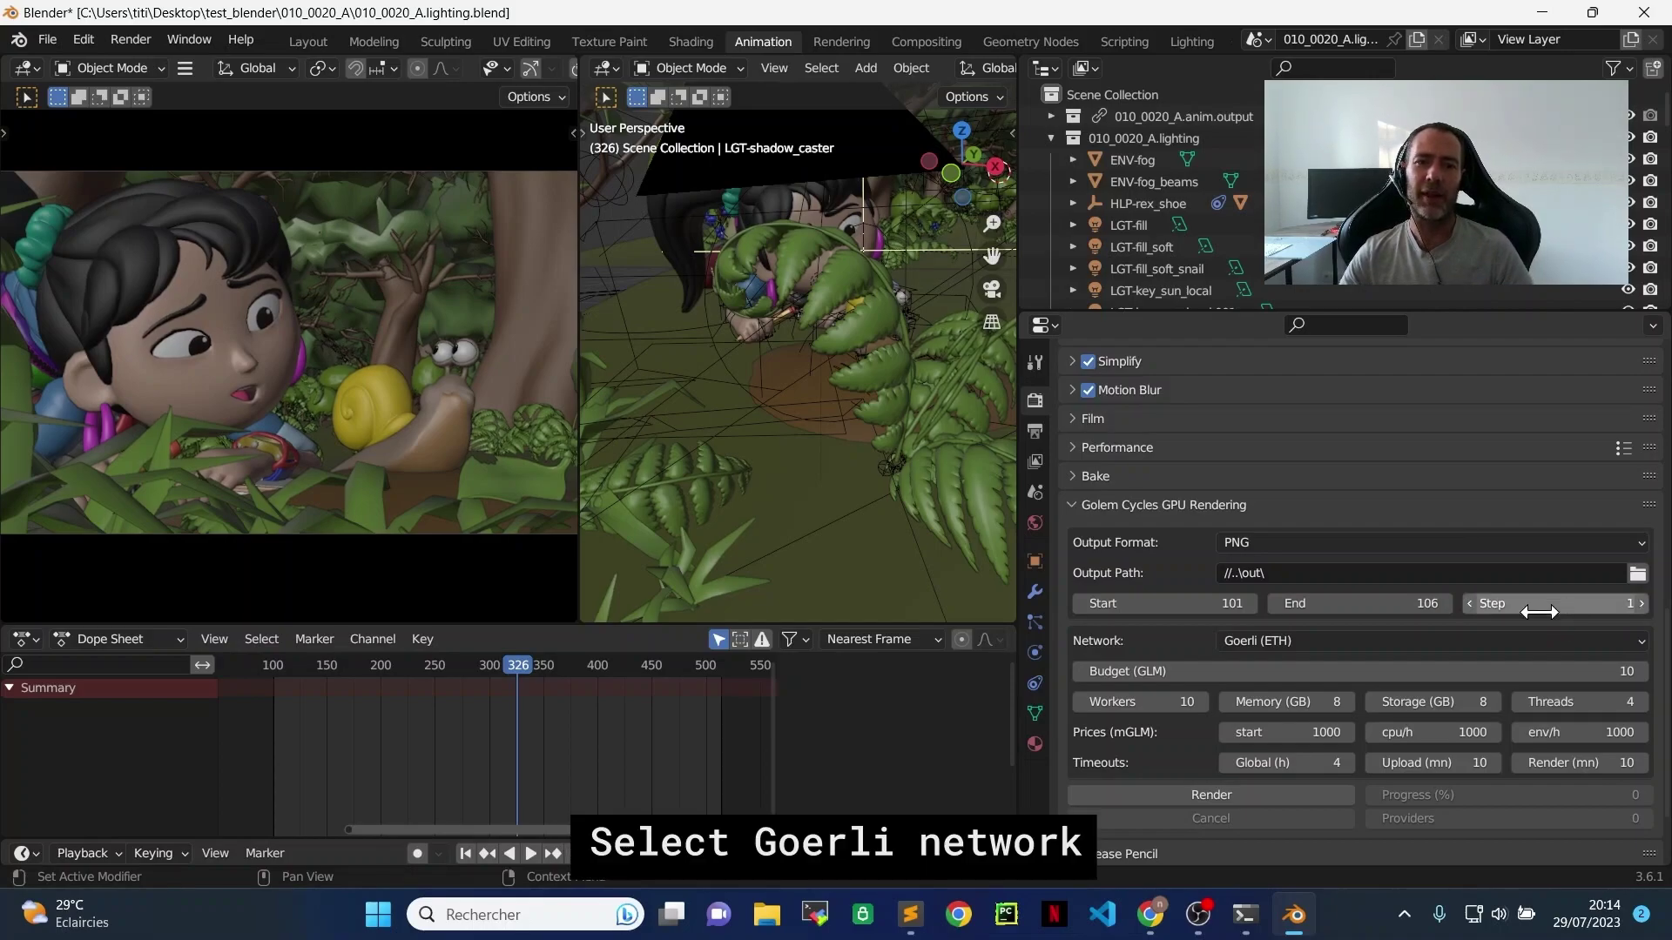
{"action": "left_click", "coordinate": [1459, 646]}
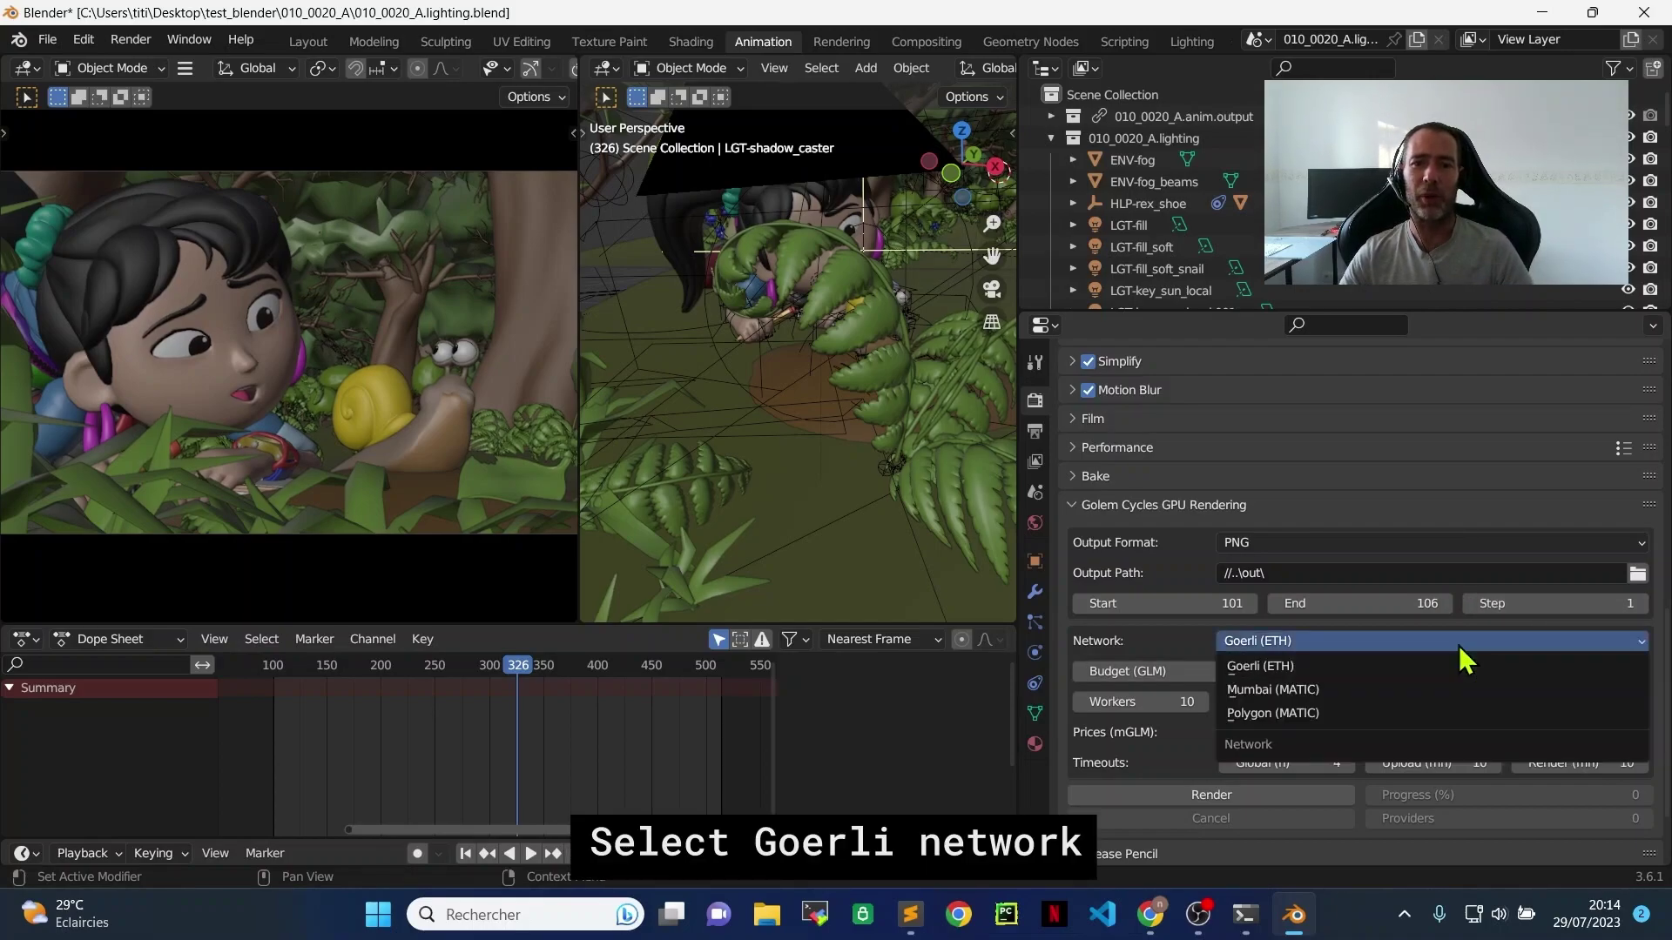
{"action": "left_click", "coordinate": [1407, 669]}
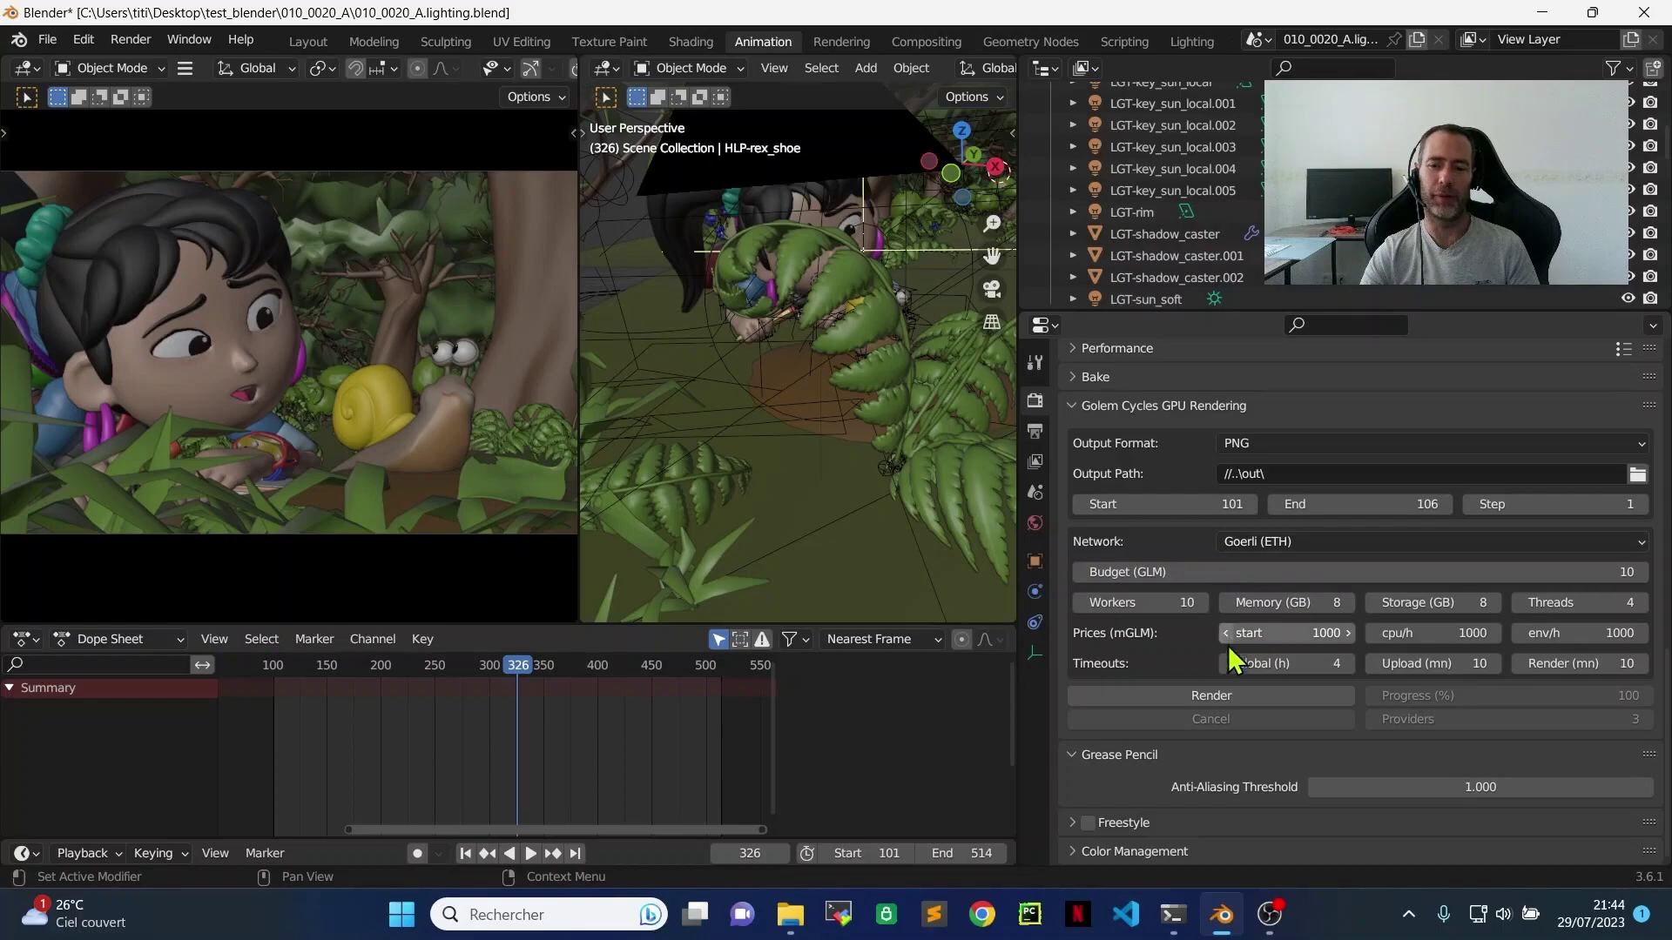
Launch the distributed render from the Golem Cycles GPU Rendering panel's Render button
{"action": "left_click", "coordinate": [1228, 688]}
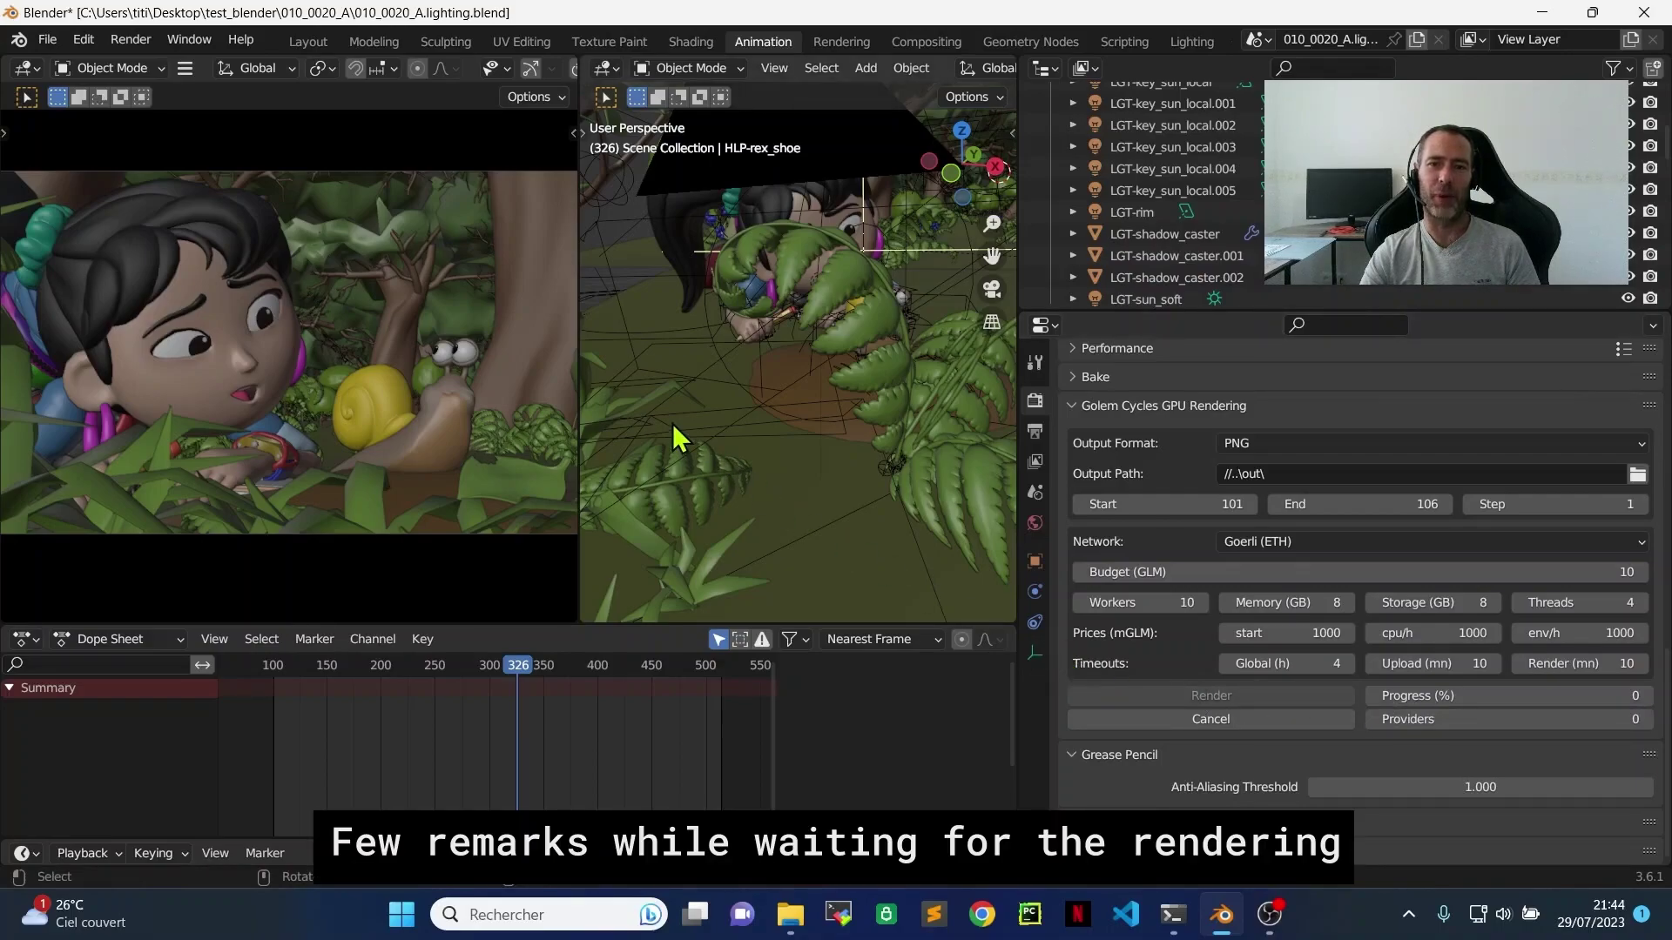
Show the system console via Window > Toggle System Console and follow the render log to 100%
{"action": "left_click", "coordinate": [189, 39]}
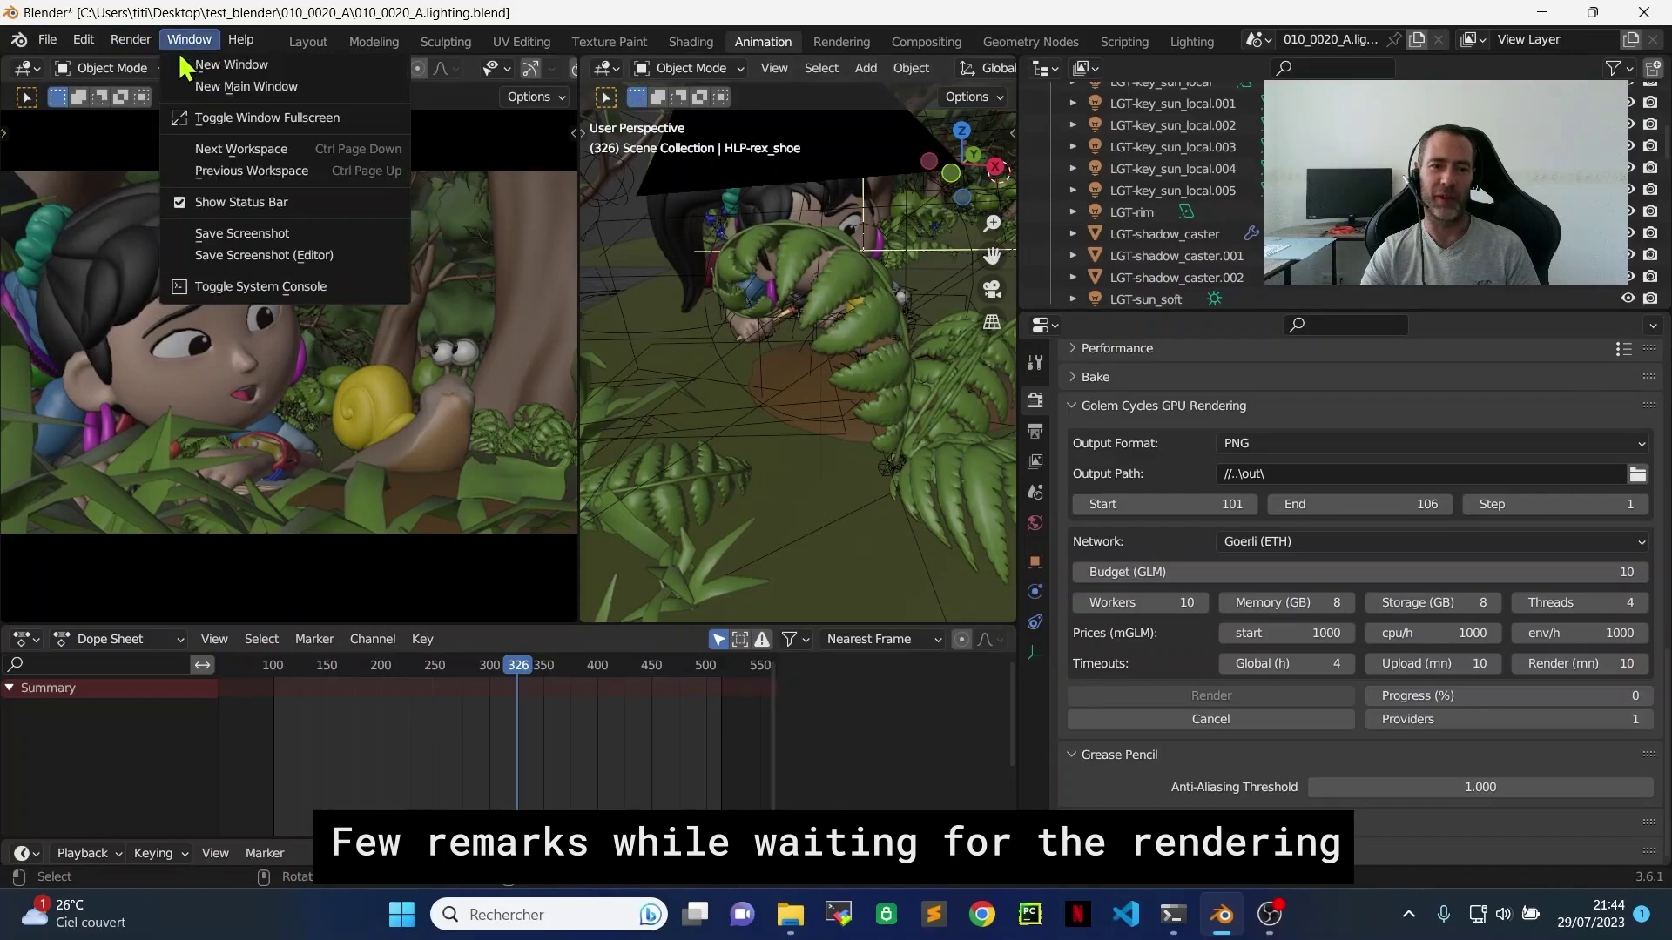
{"action": "left_click", "coordinate": [207, 289]}
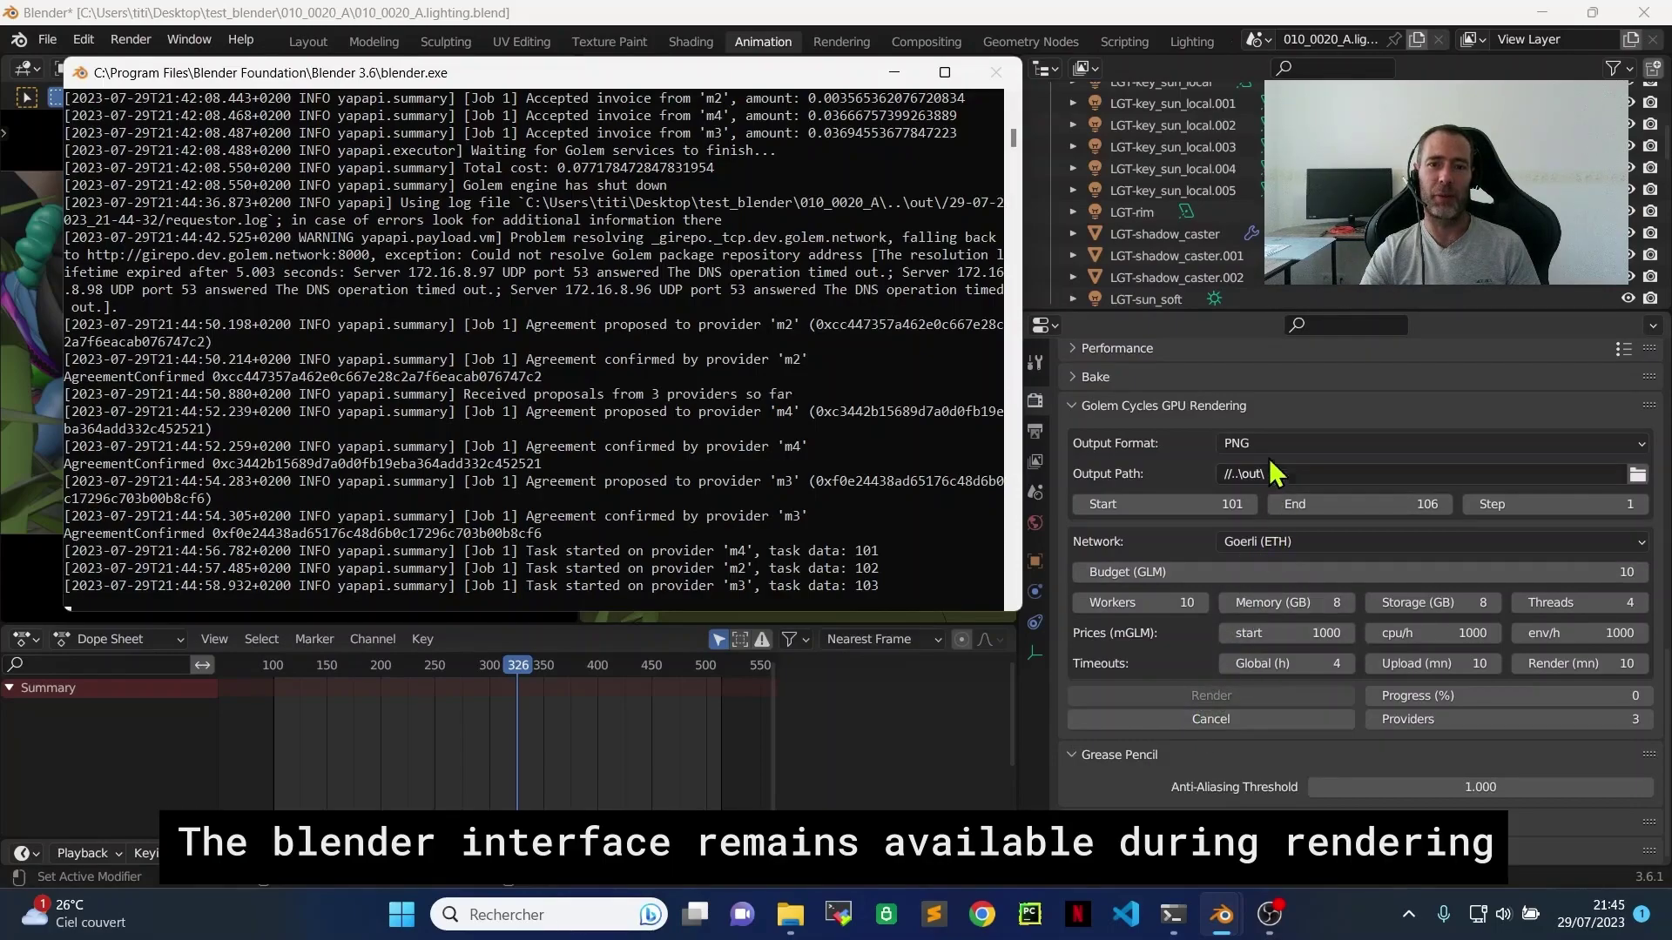
{"action": "scroll", "coordinate": [1281, 383], "scroll_direction": "up", "scroll_amount": 6}
{"action": "scroll", "coordinate": [1282, 364], "scroll_direction": "up", "scroll_amount": 2}
{"action": "scroll", "coordinate": [1285, 370], "scroll_direction": "up", "scroll_amount": 2}
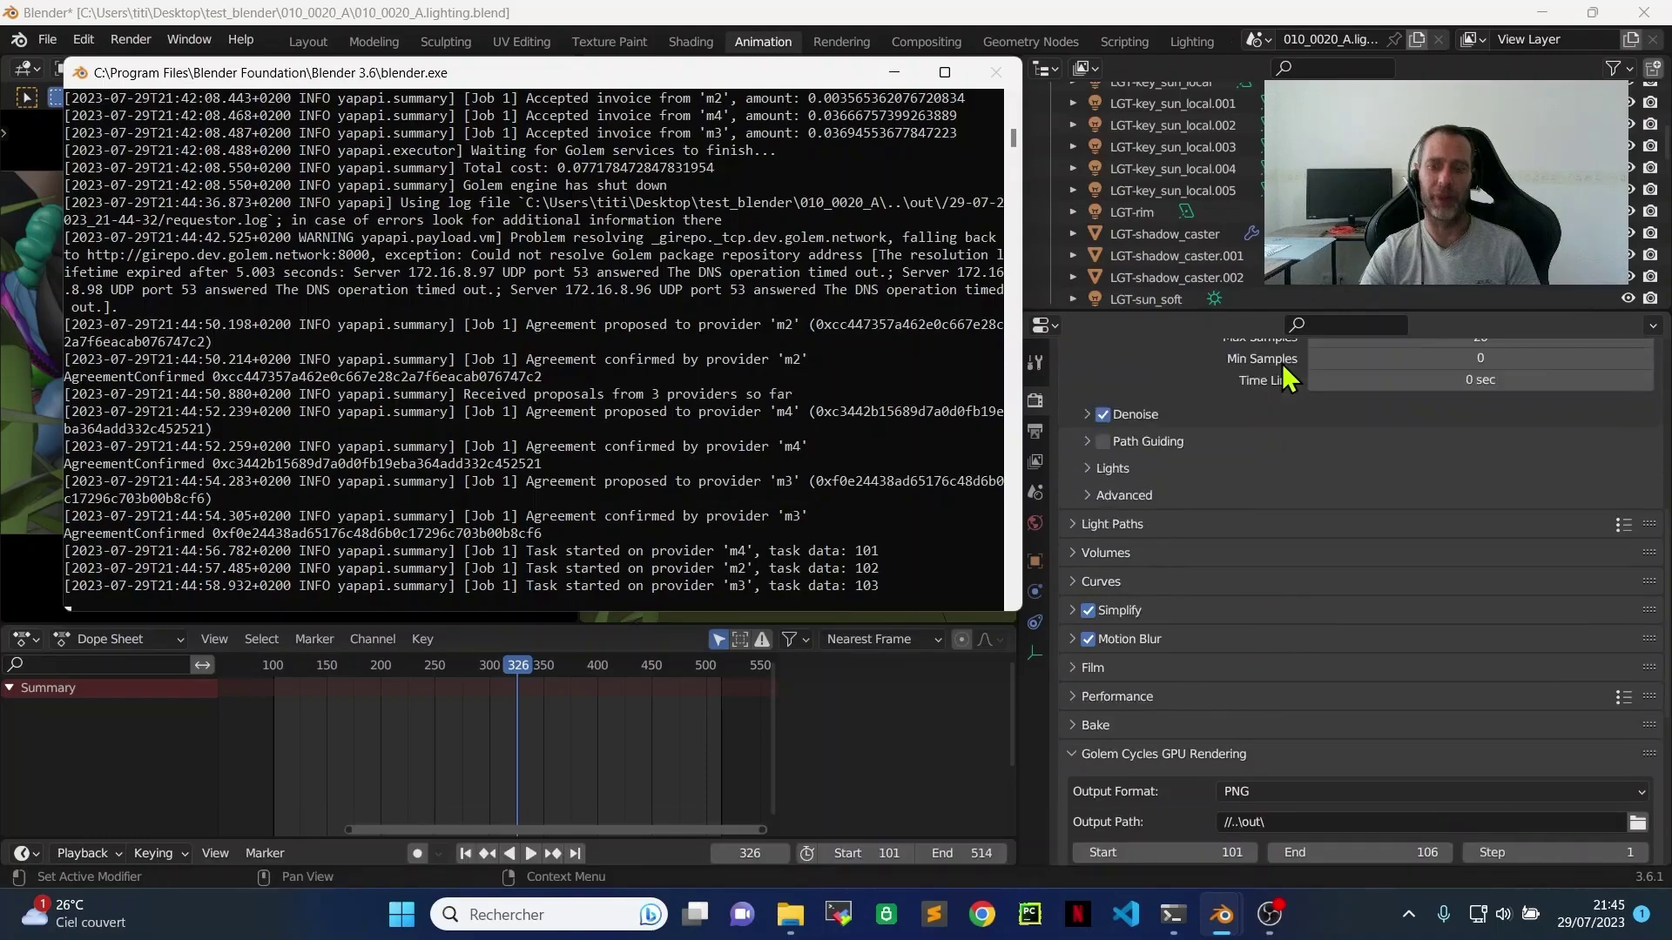
{"action": "scroll", "coordinate": [1282, 363], "scroll_direction": "down", "scroll_amount": 10}
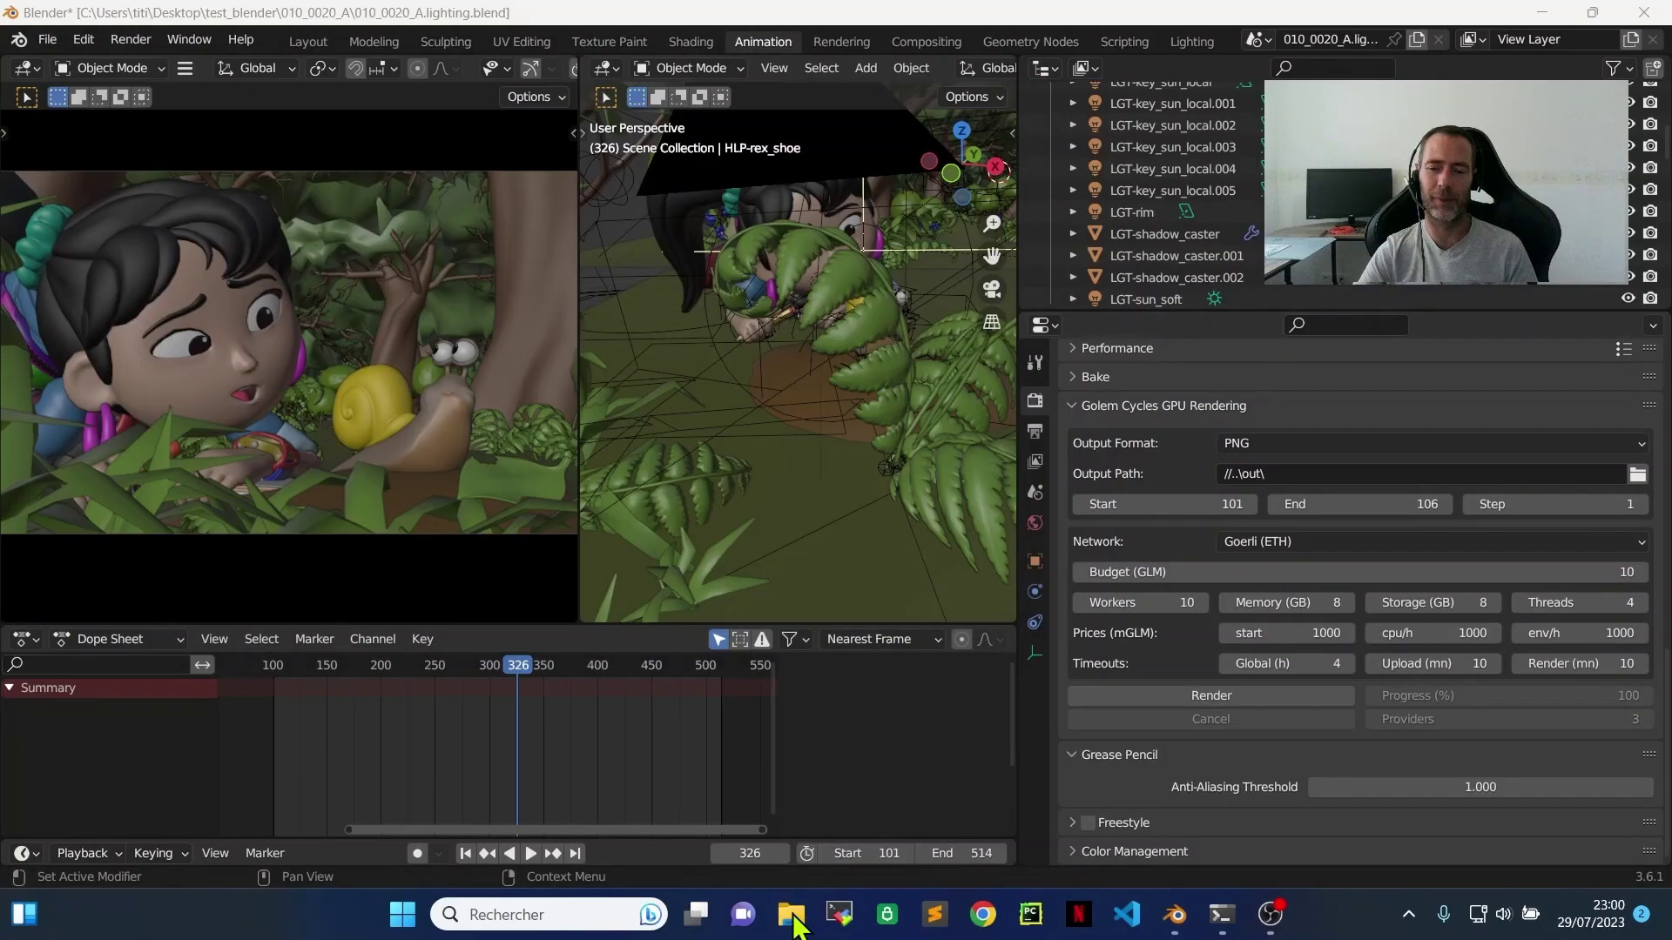
Browse in File Explorer to test_blender > out > 29-07-2023_21-44-32 and open 0101.png
{"action": "left_click", "coordinate": [795, 916]}
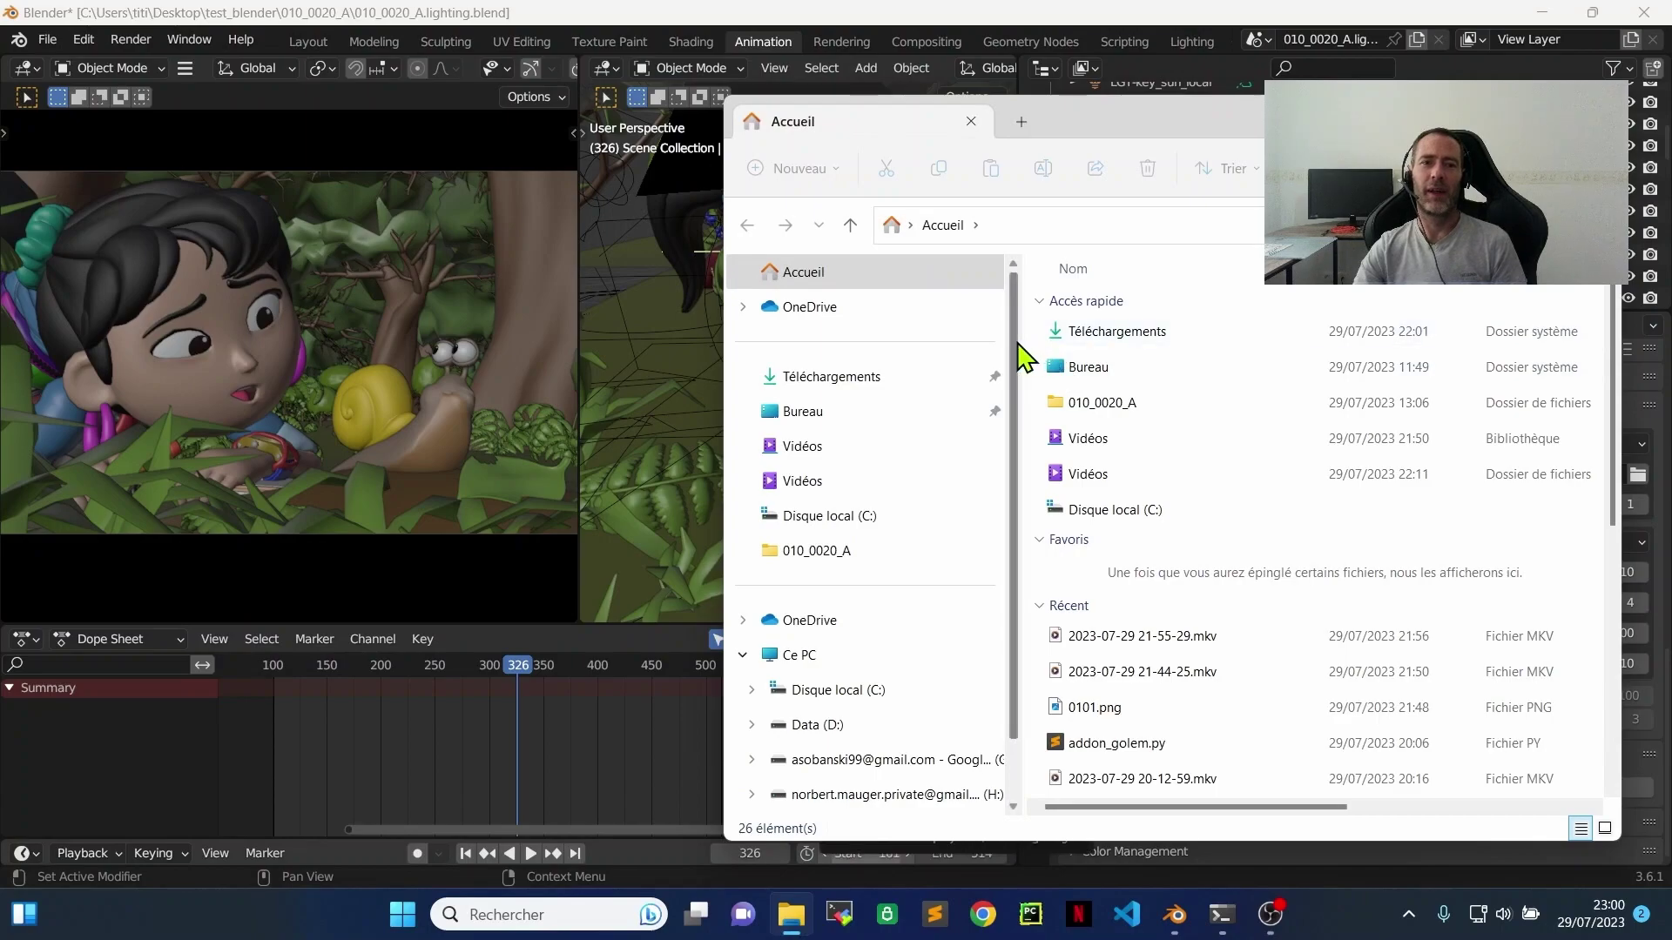
{"action": "double_click", "coordinate": [1093, 404]}
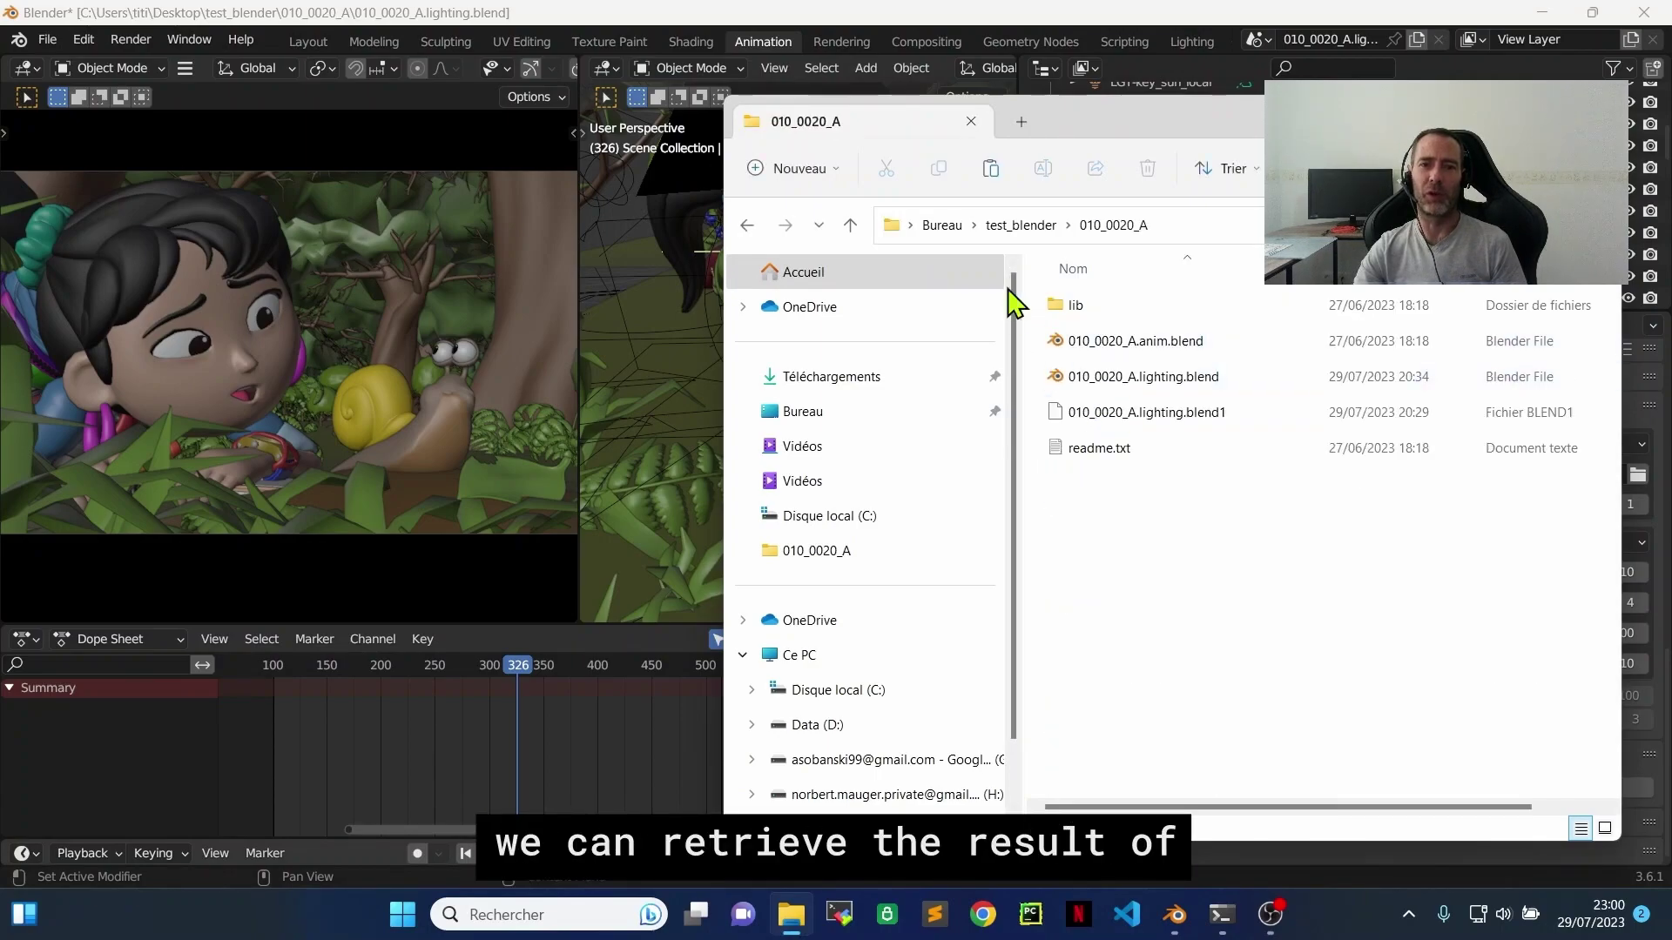
{"action": "left_click", "coordinate": [997, 225]}
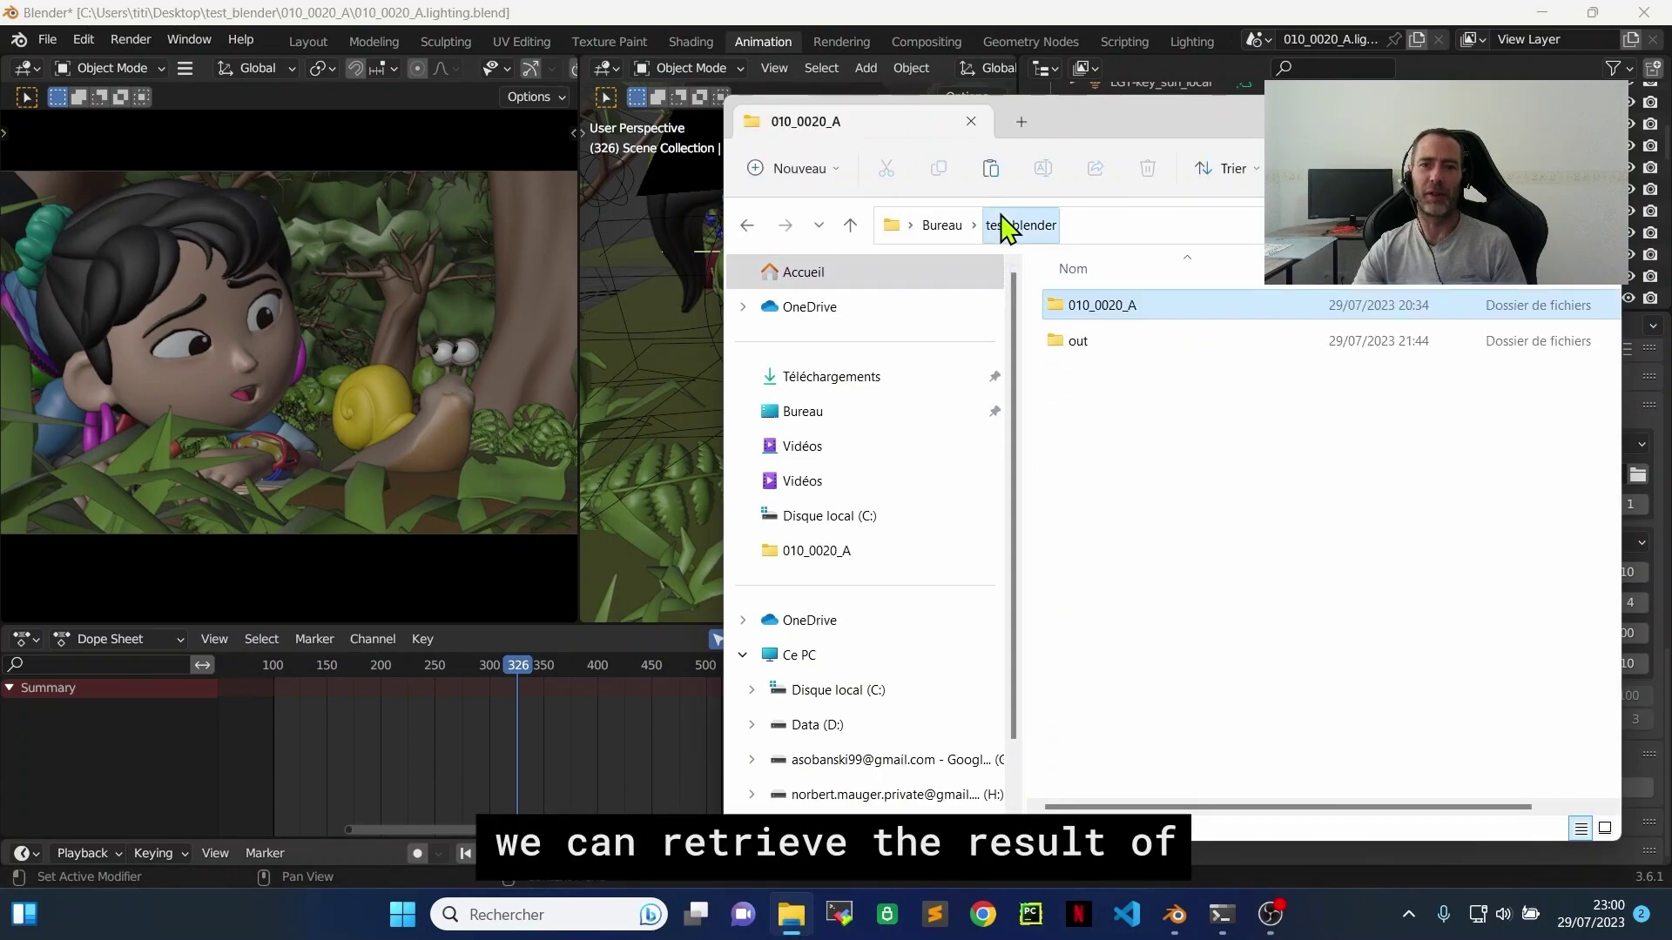
{"action": "double_click", "coordinate": [1084, 346]}
{"action": "double_click", "coordinate": [1060, 304]}
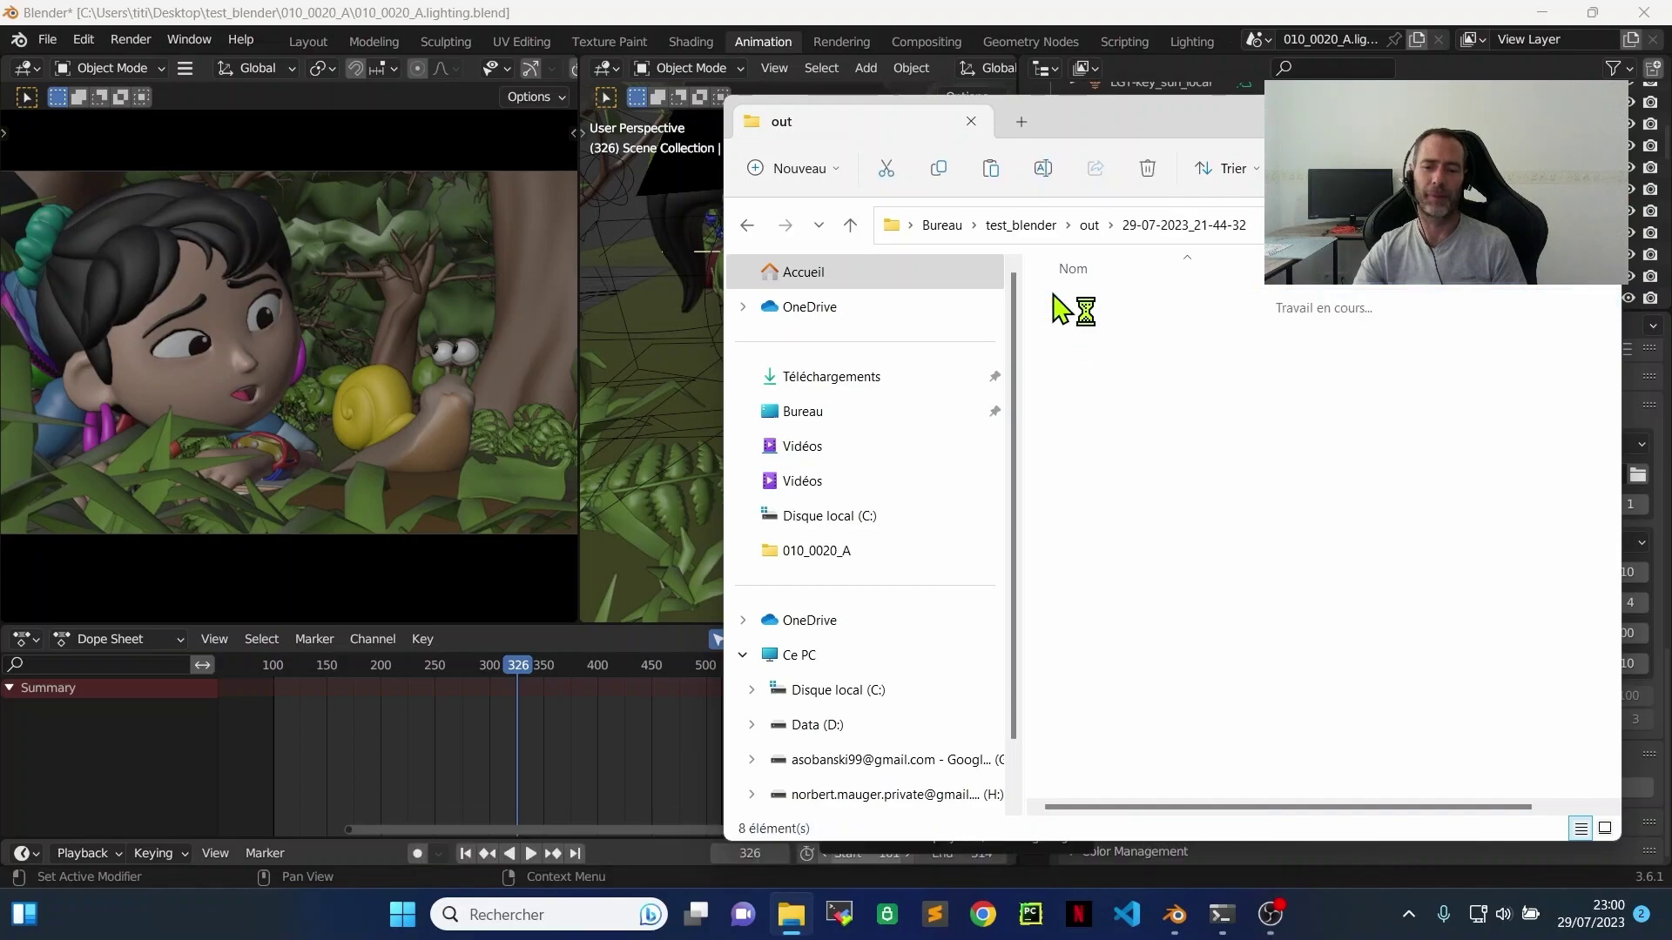
{"action": "double_click", "coordinate": [1084, 336]}
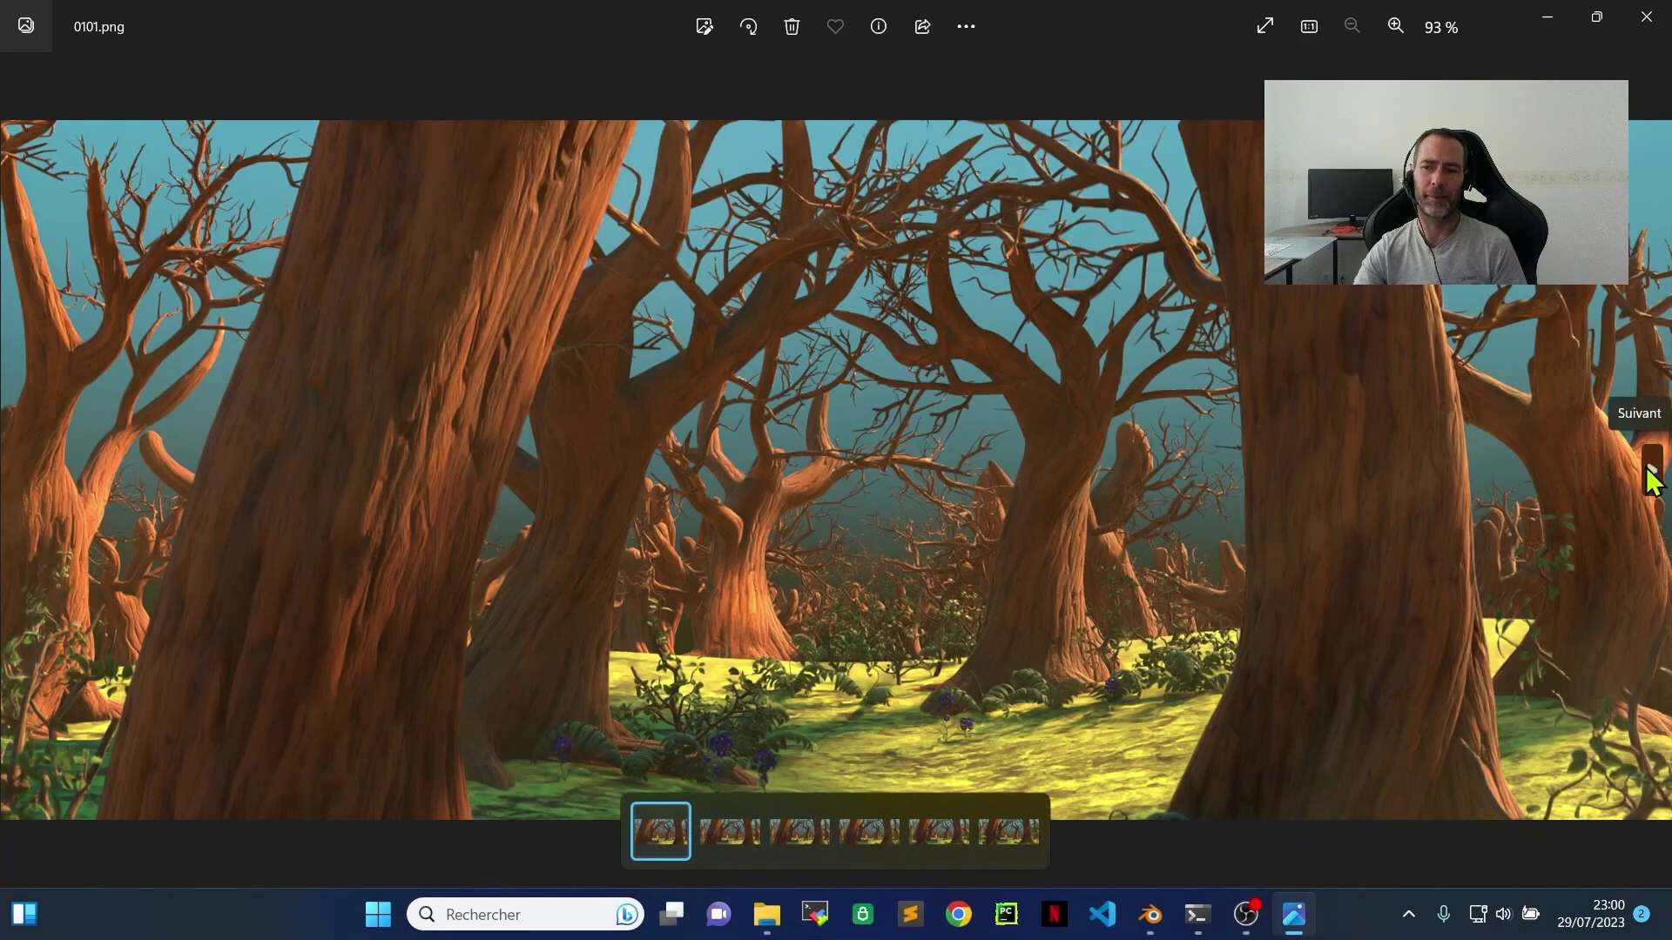
Step forward through the rendered frames in Photos up to the last one, 0106.png
{"action": "left_click", "coordinate": [1652, 475]}
{"action": "left_click", "coordinate": [1651, 475]}
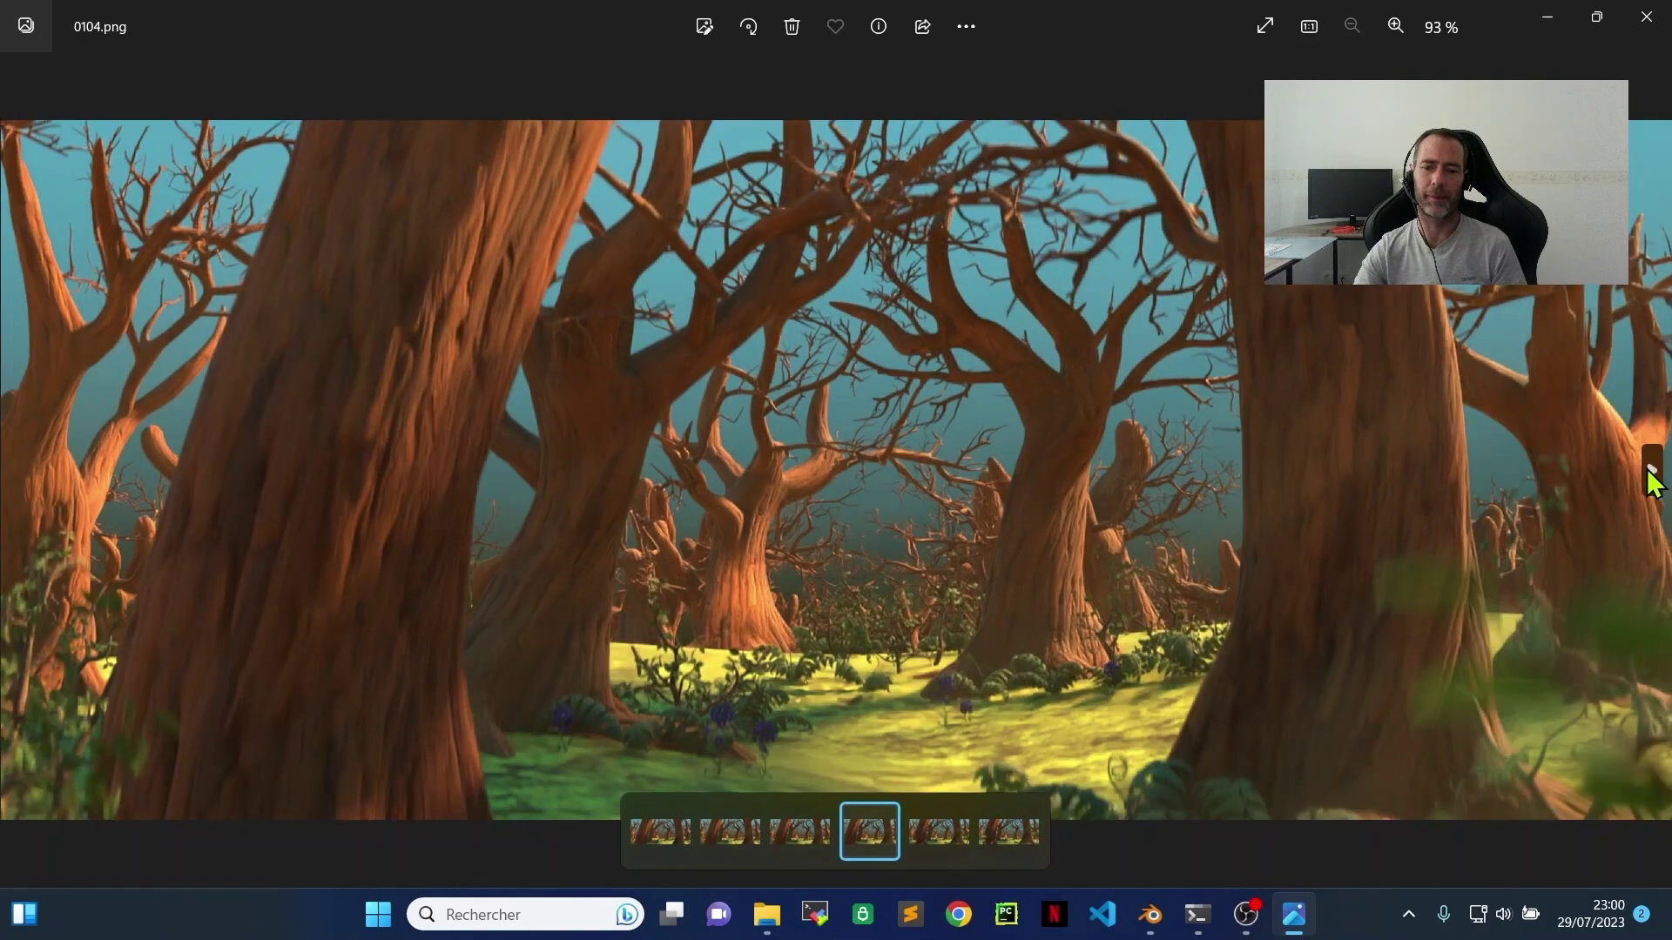
{"action": "left_click", "coordinate": [1652, 477]}
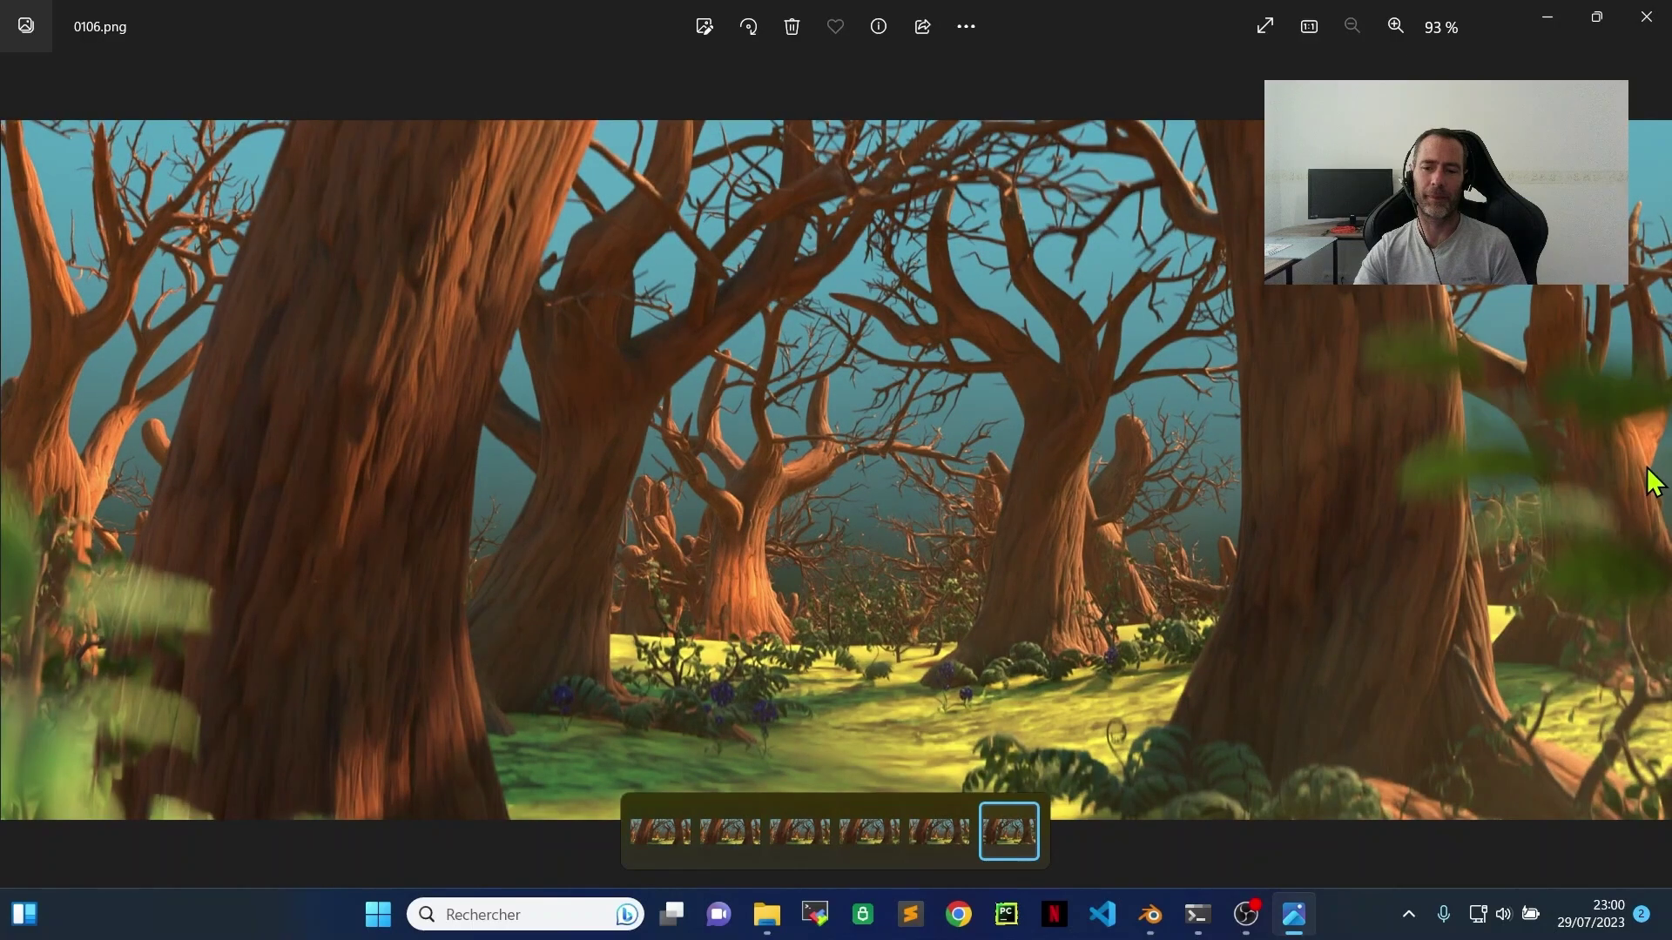